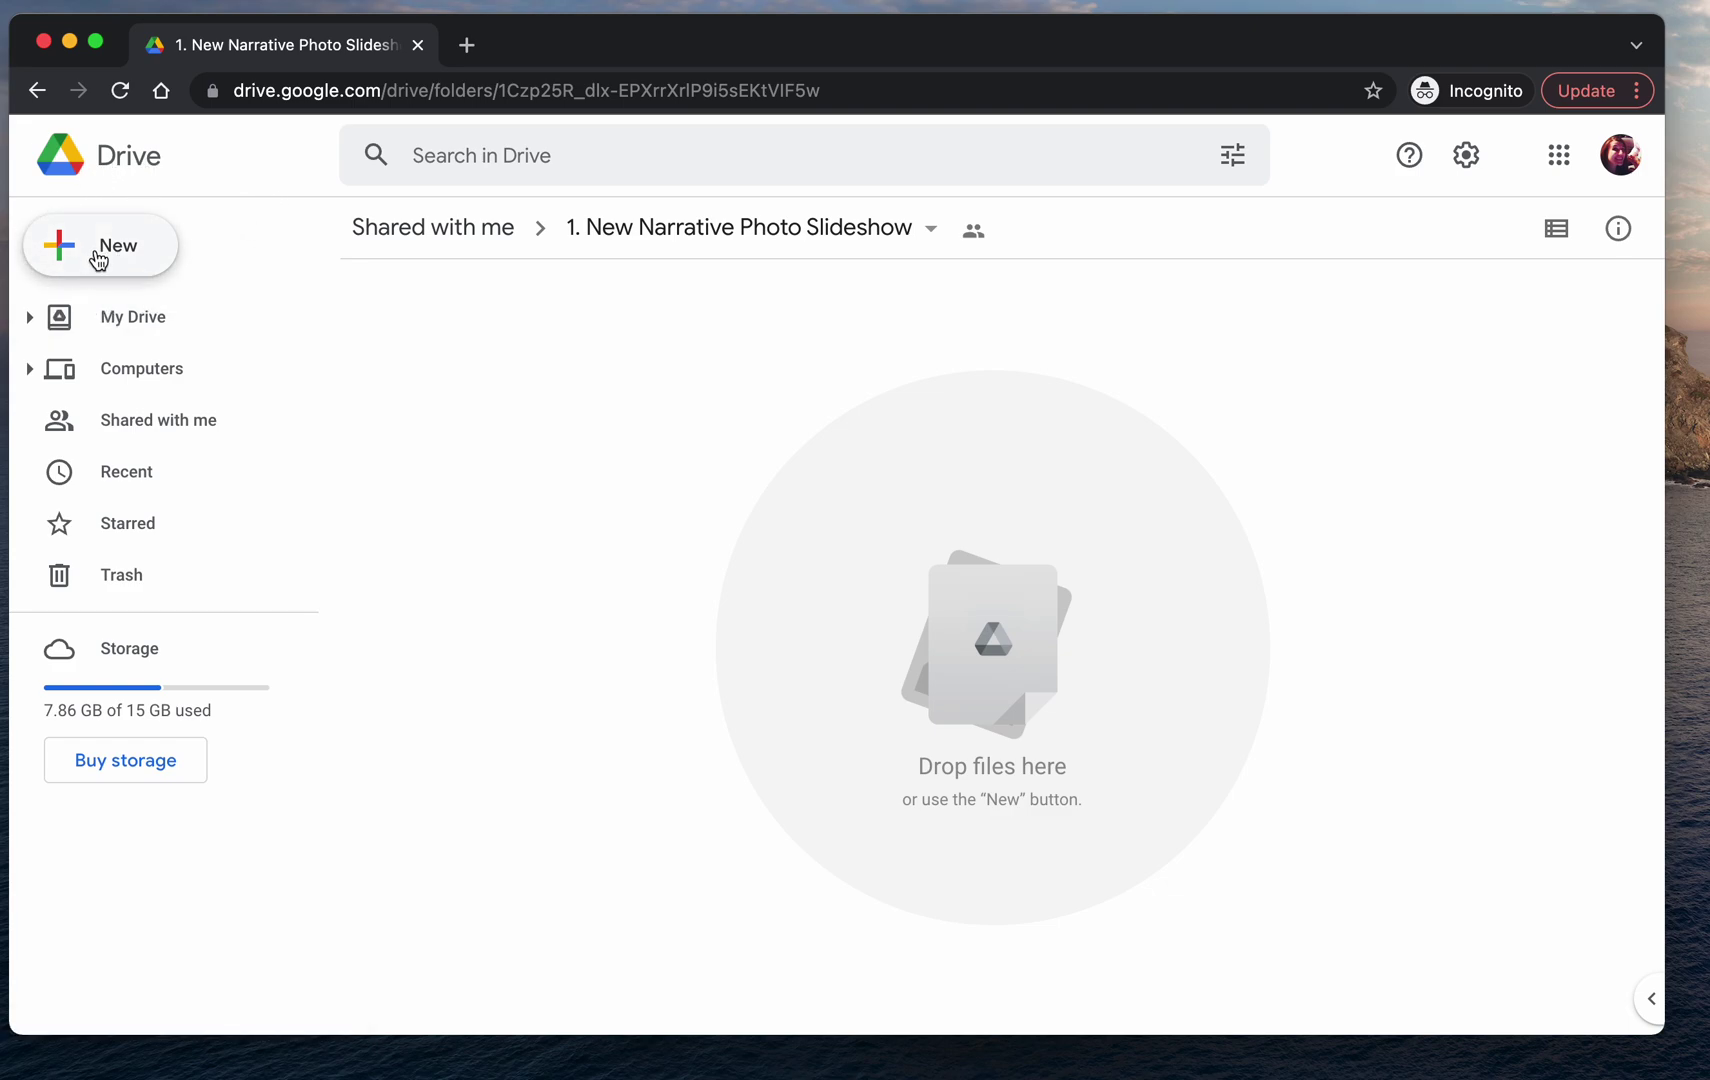
Upload Macbook Pro Image .jpeg from the Desktop's My Slideshow Pictures folder
{"action": "left_click", "coordinate": [98, 258]}
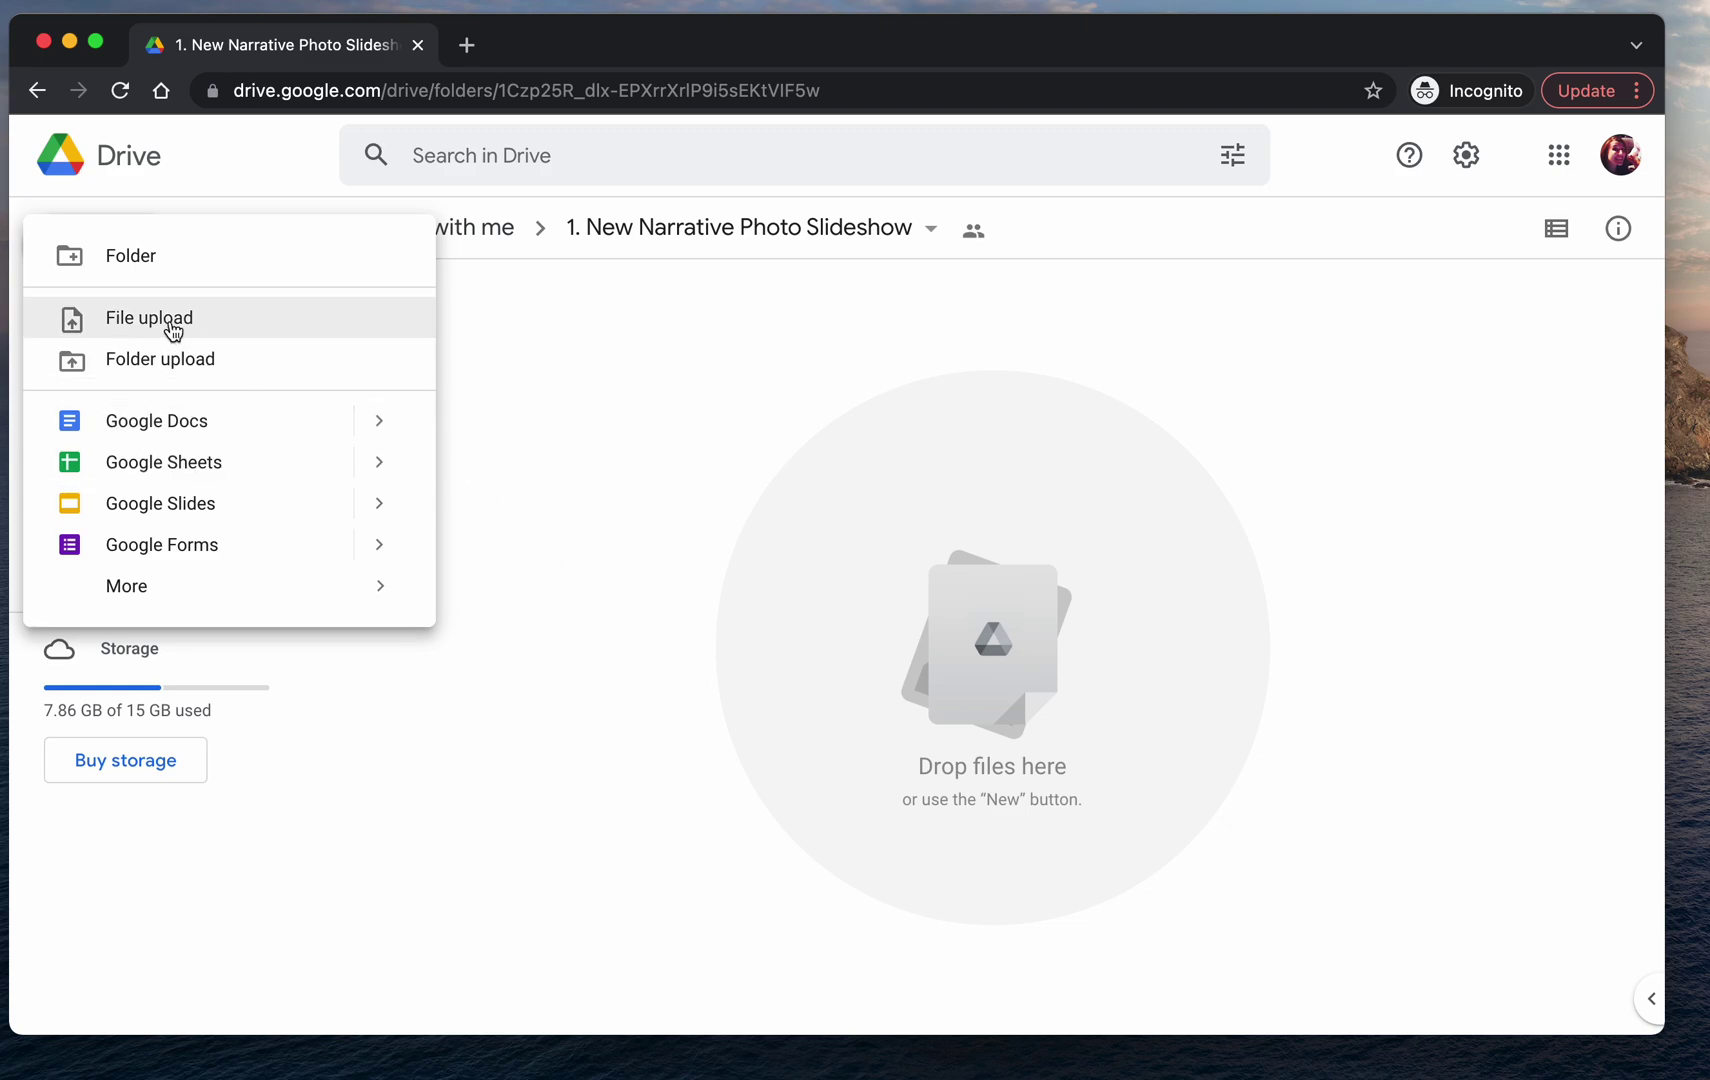
{"action": "left_click", "coordinate": [170, 191]}
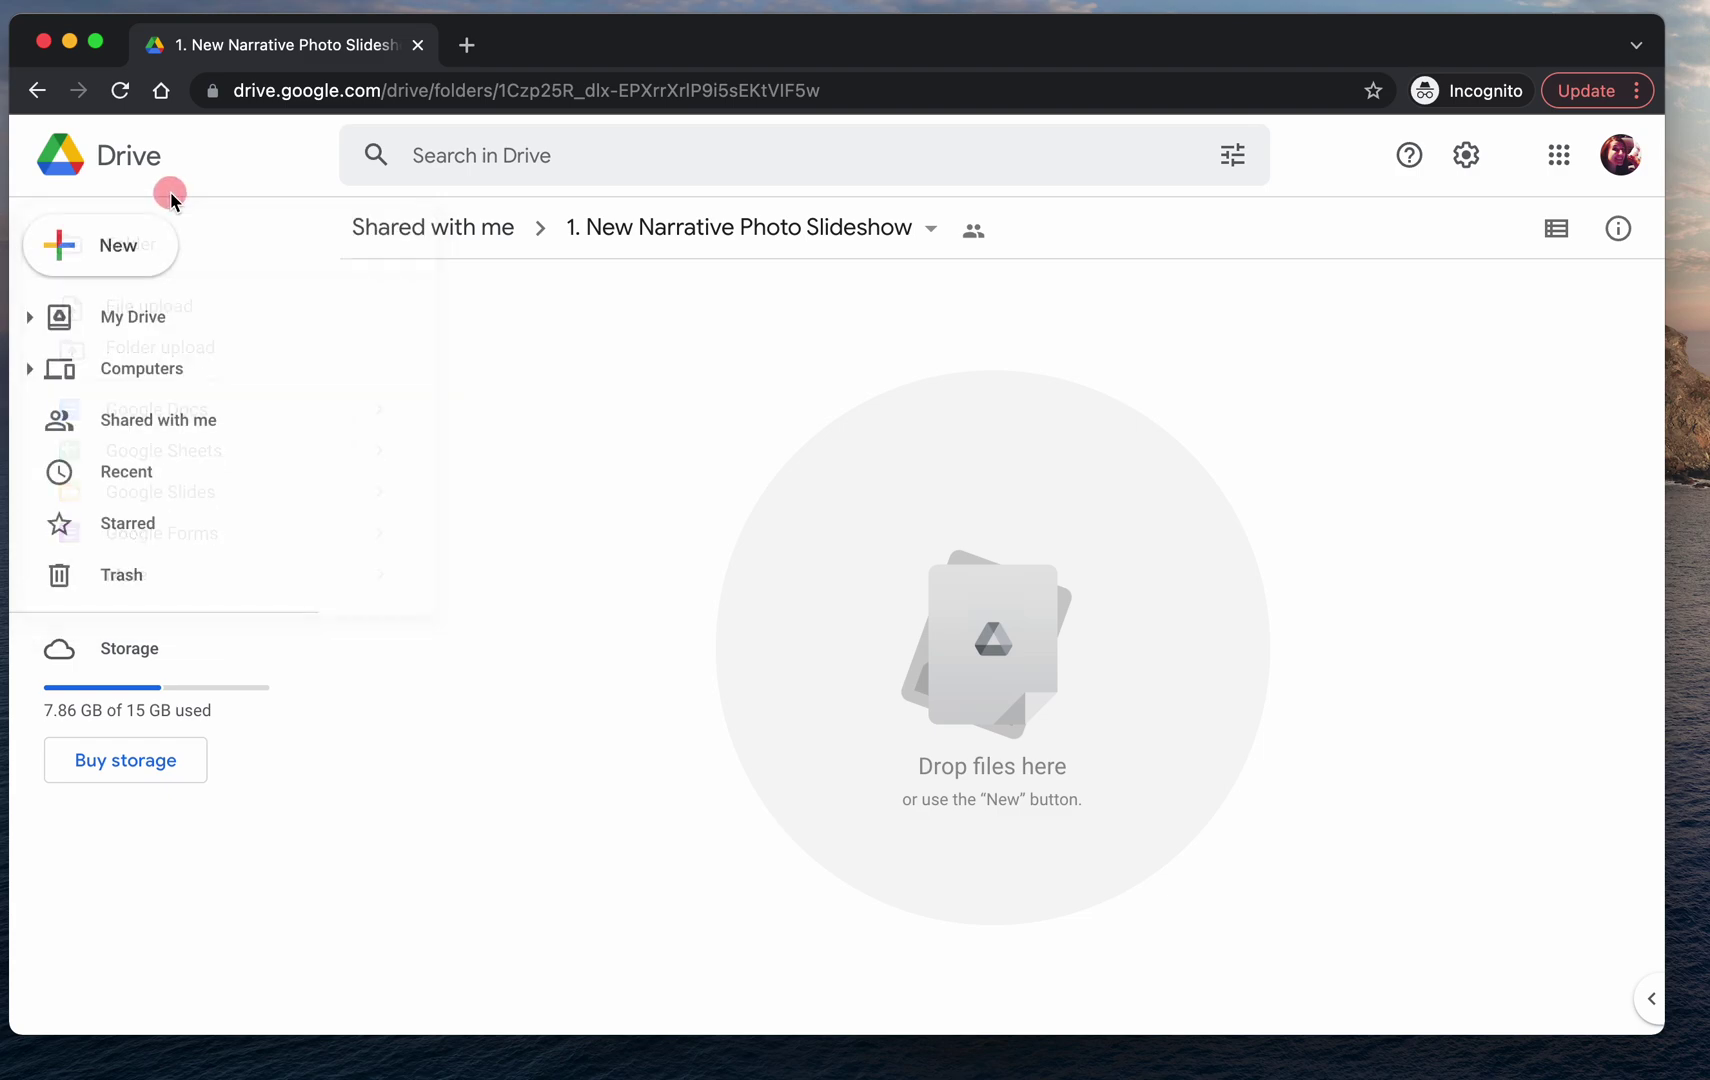
{"action": "left_click", "coordinate": [128, 224]}
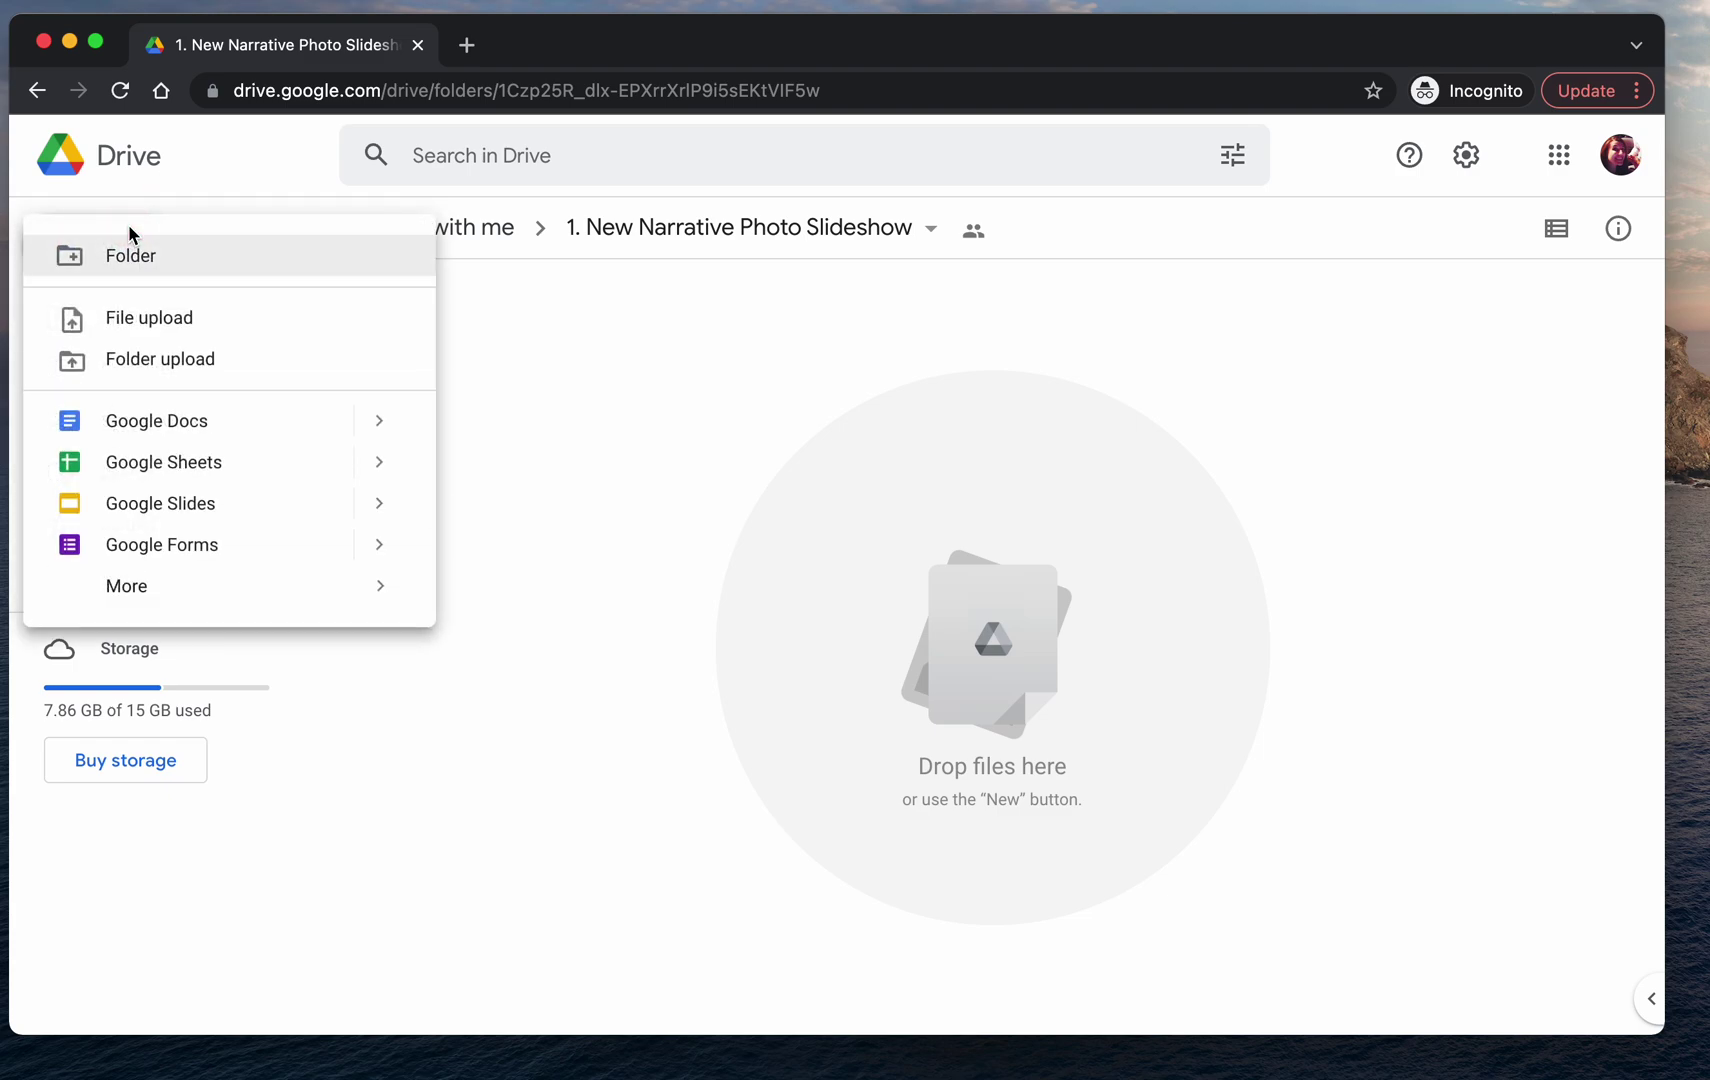
{"action": "left_click", "coordinate": [131, 318]}
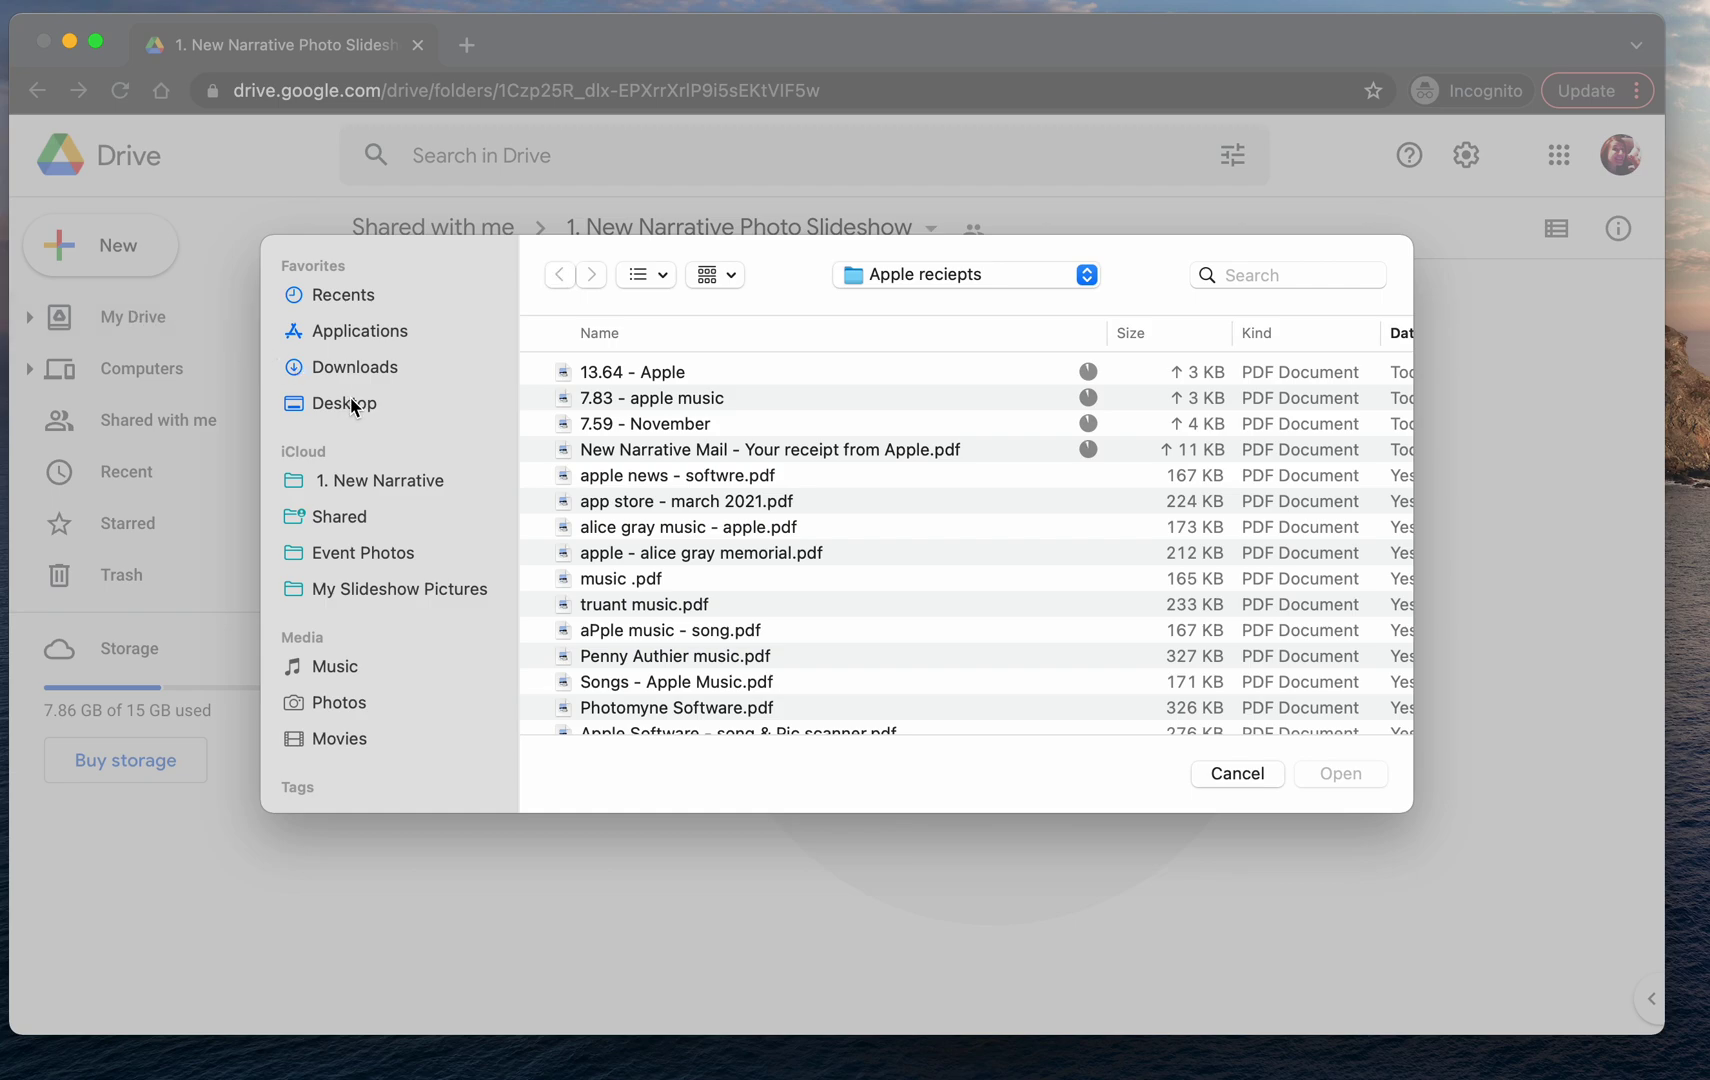
{"action": "left_click", "coordinate": [350, 402]}
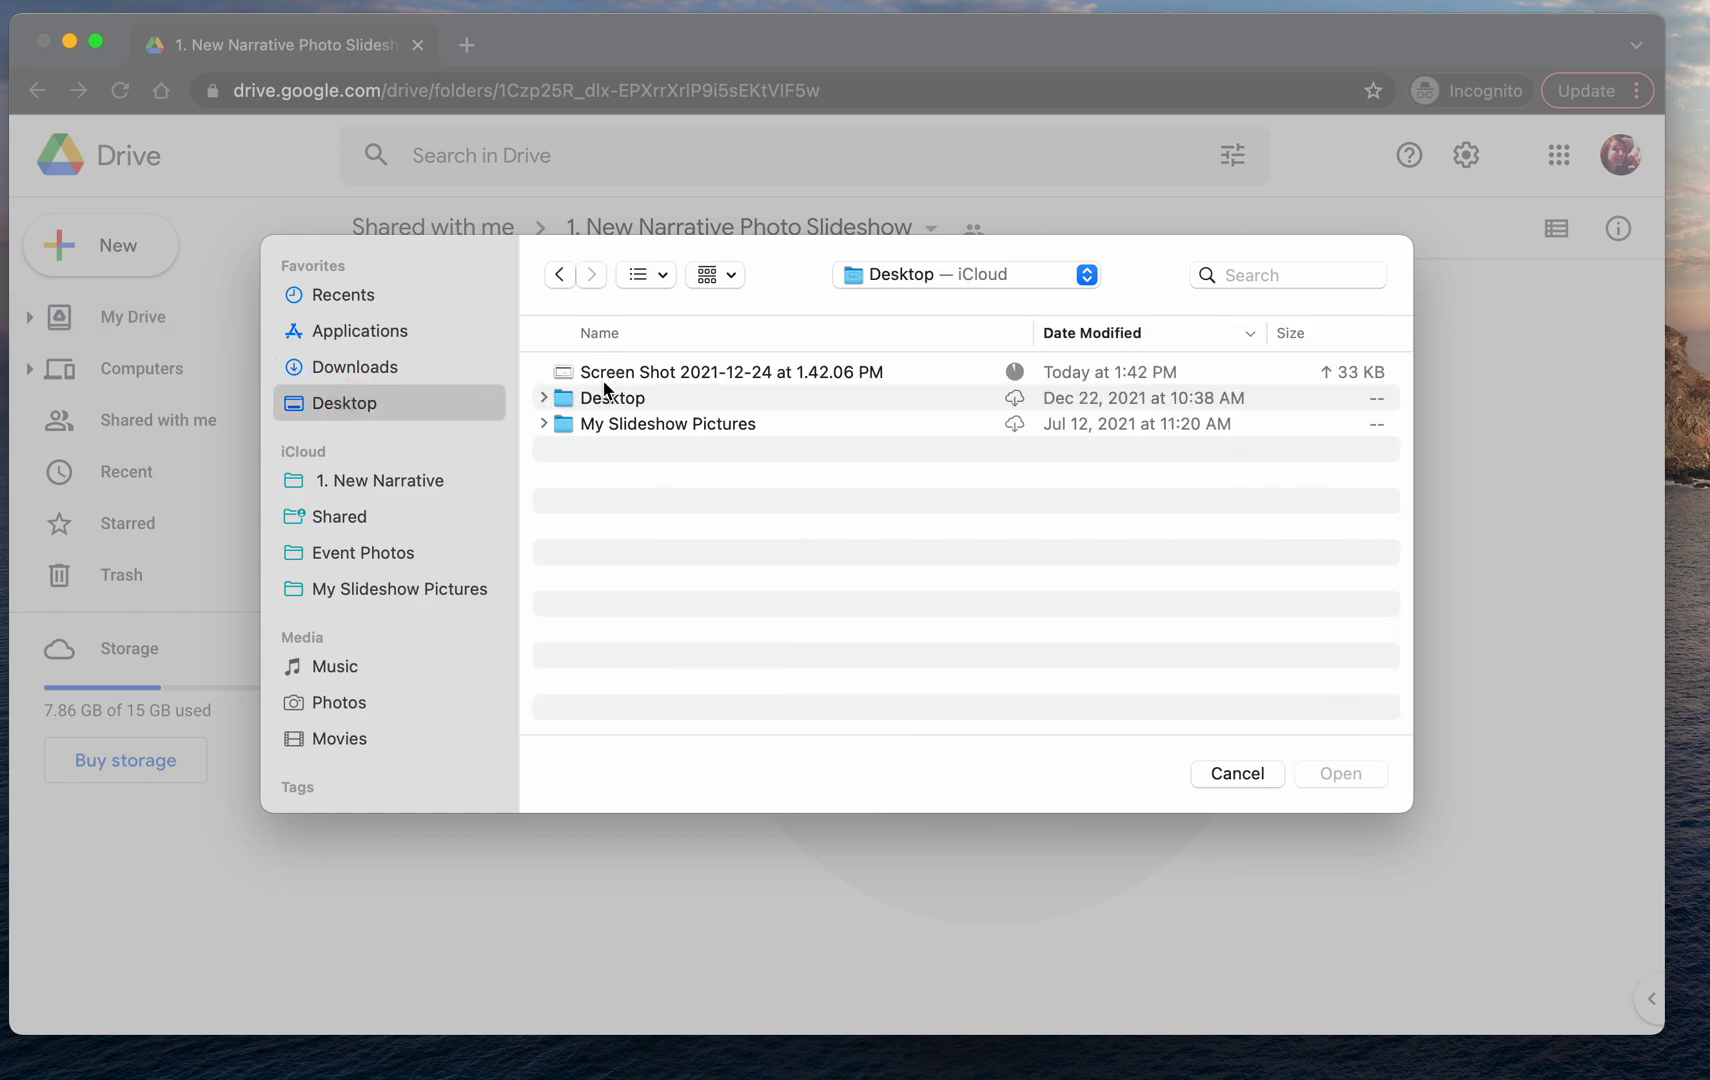
{"action": "left_click", "coordinate": [605, 426]}
{"action": "double_click", "coordinate": [605, 426]}
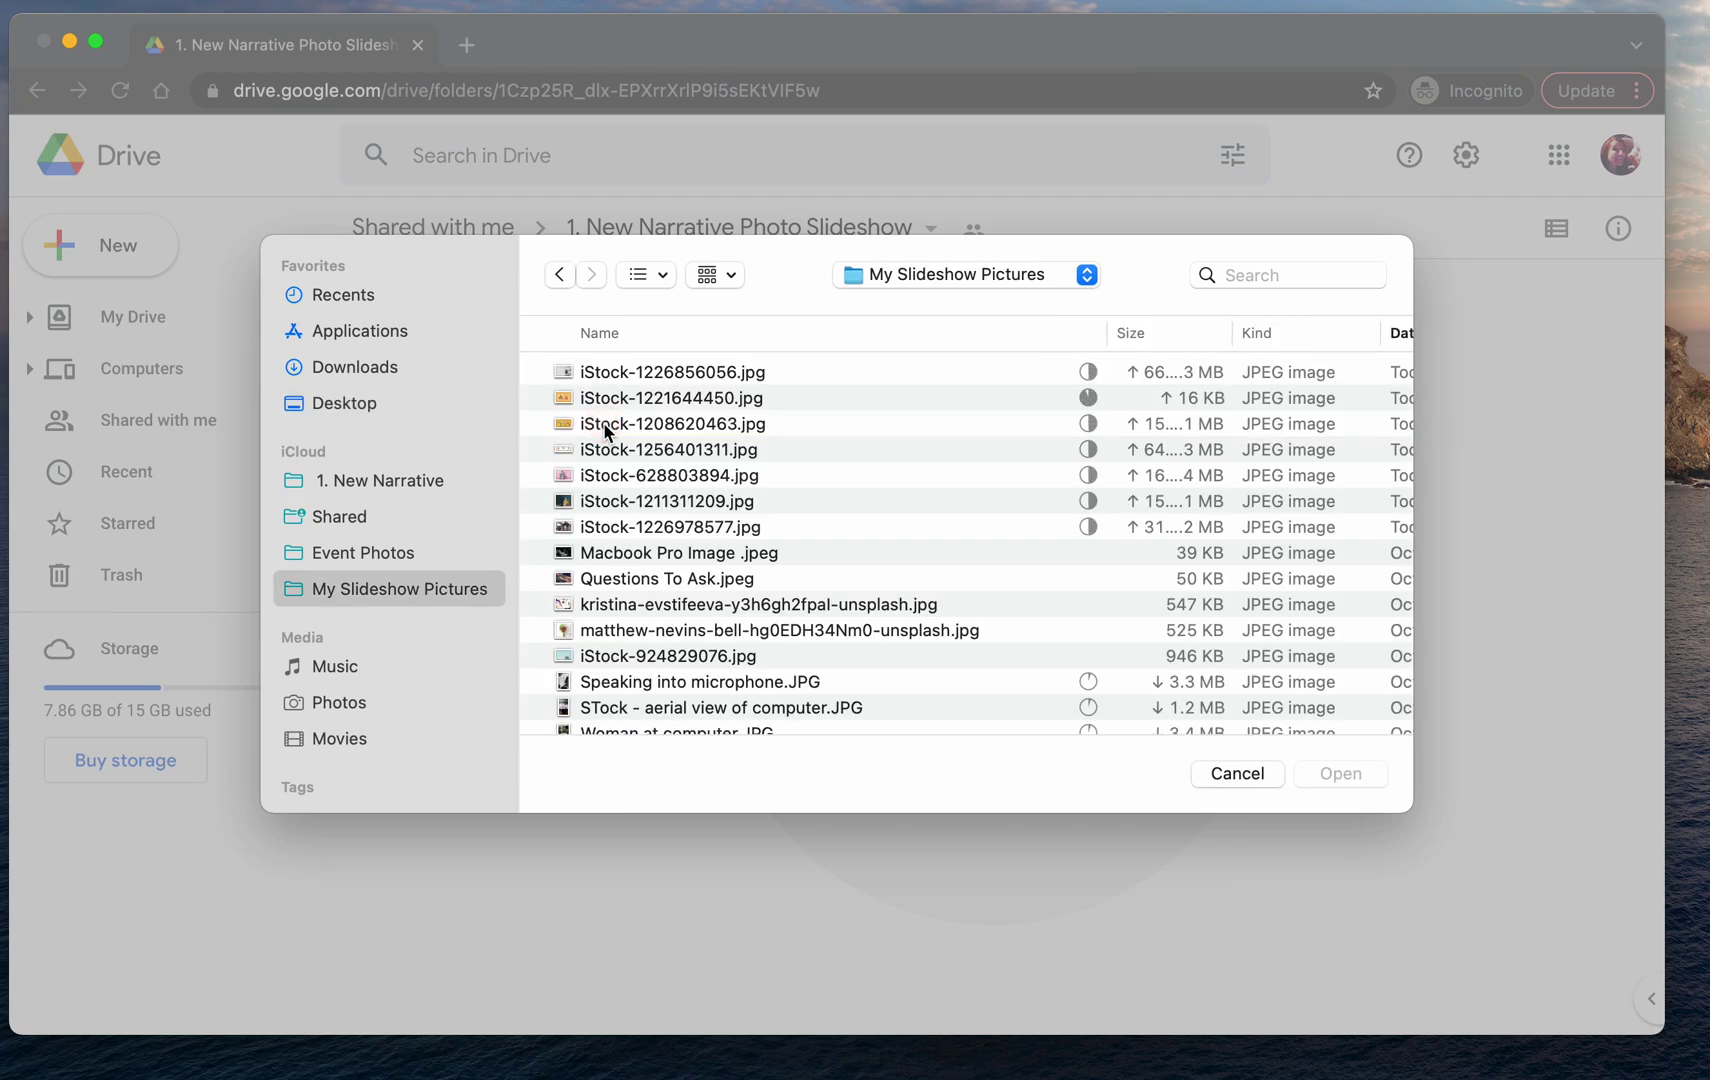
{"action": "scroll", "coordinate": [605, 432], "scroll_direction": "down", "scroll_amount": 5}
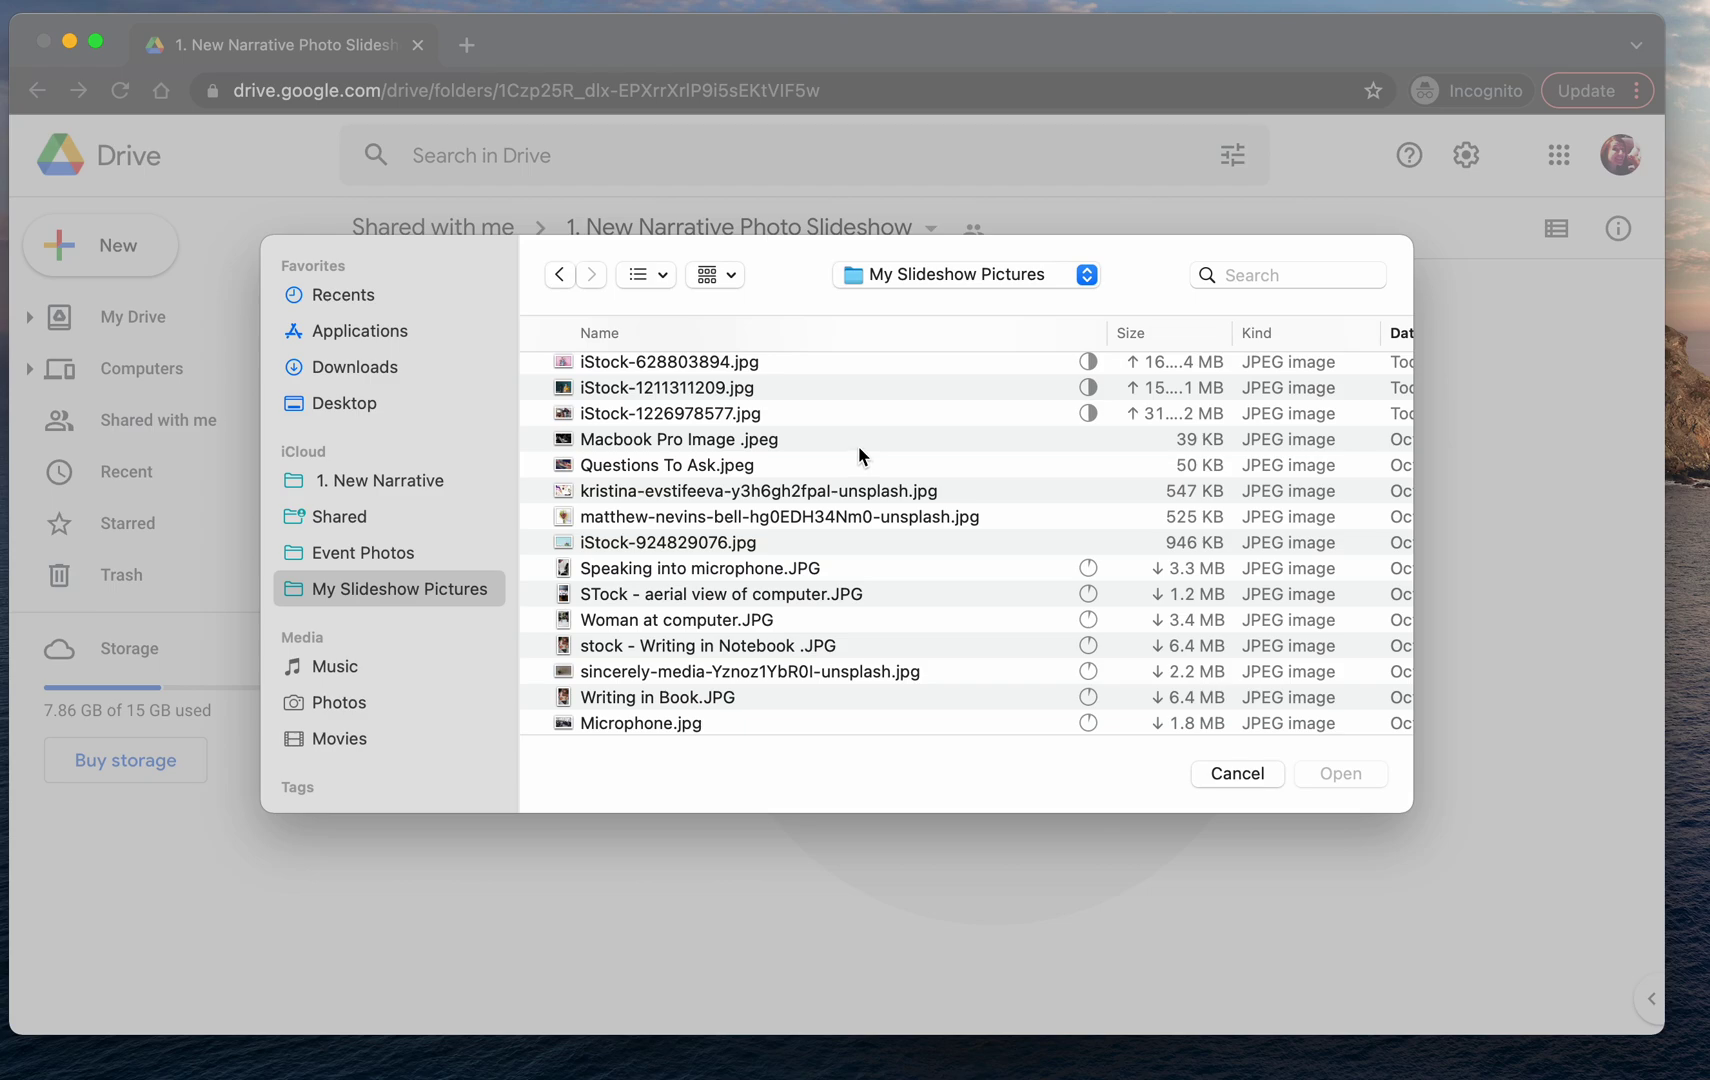
{"action": "left_click", "coordinate": [858, 446]}
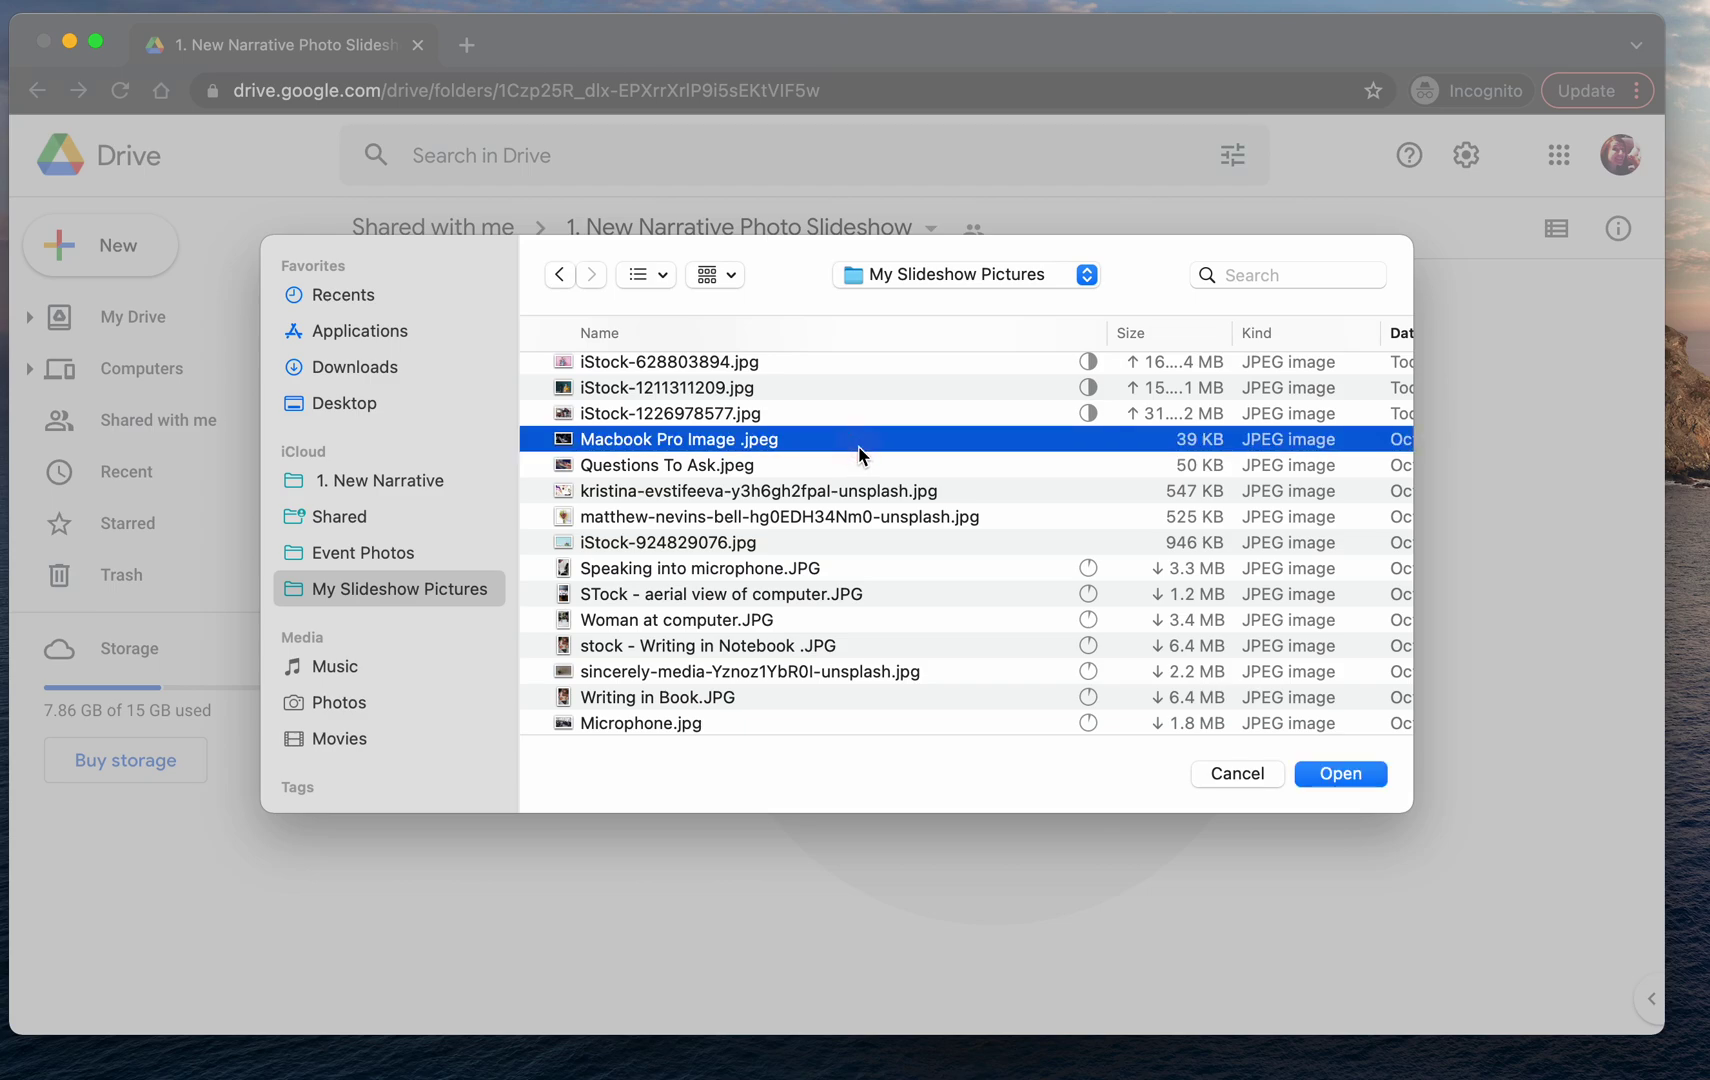
{"action": "left_click", "coordinate": [1319, 778]}
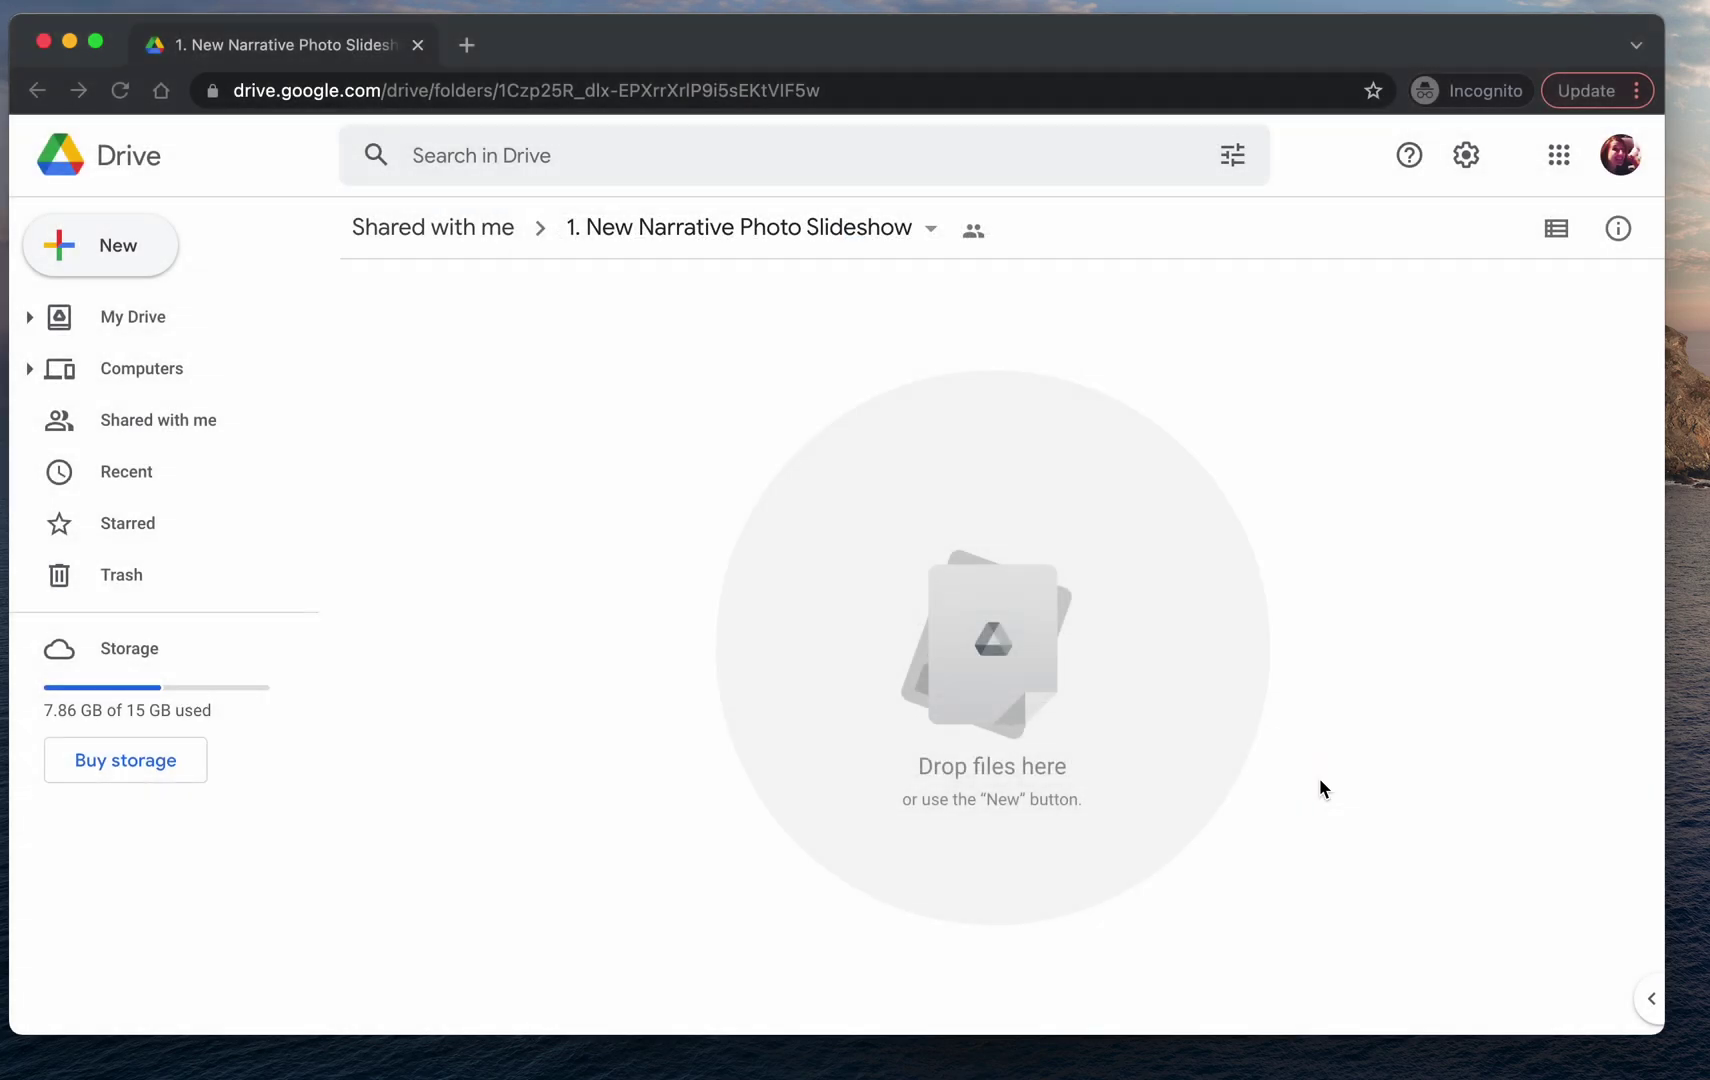
Upload Questions To Ask.jpeg from My Slideshow Pictures to the slideshow folder
{"action": "left_click", "coordinate": [115, 240]}
{"action": "left_click", "coordinate": [133, 322]}
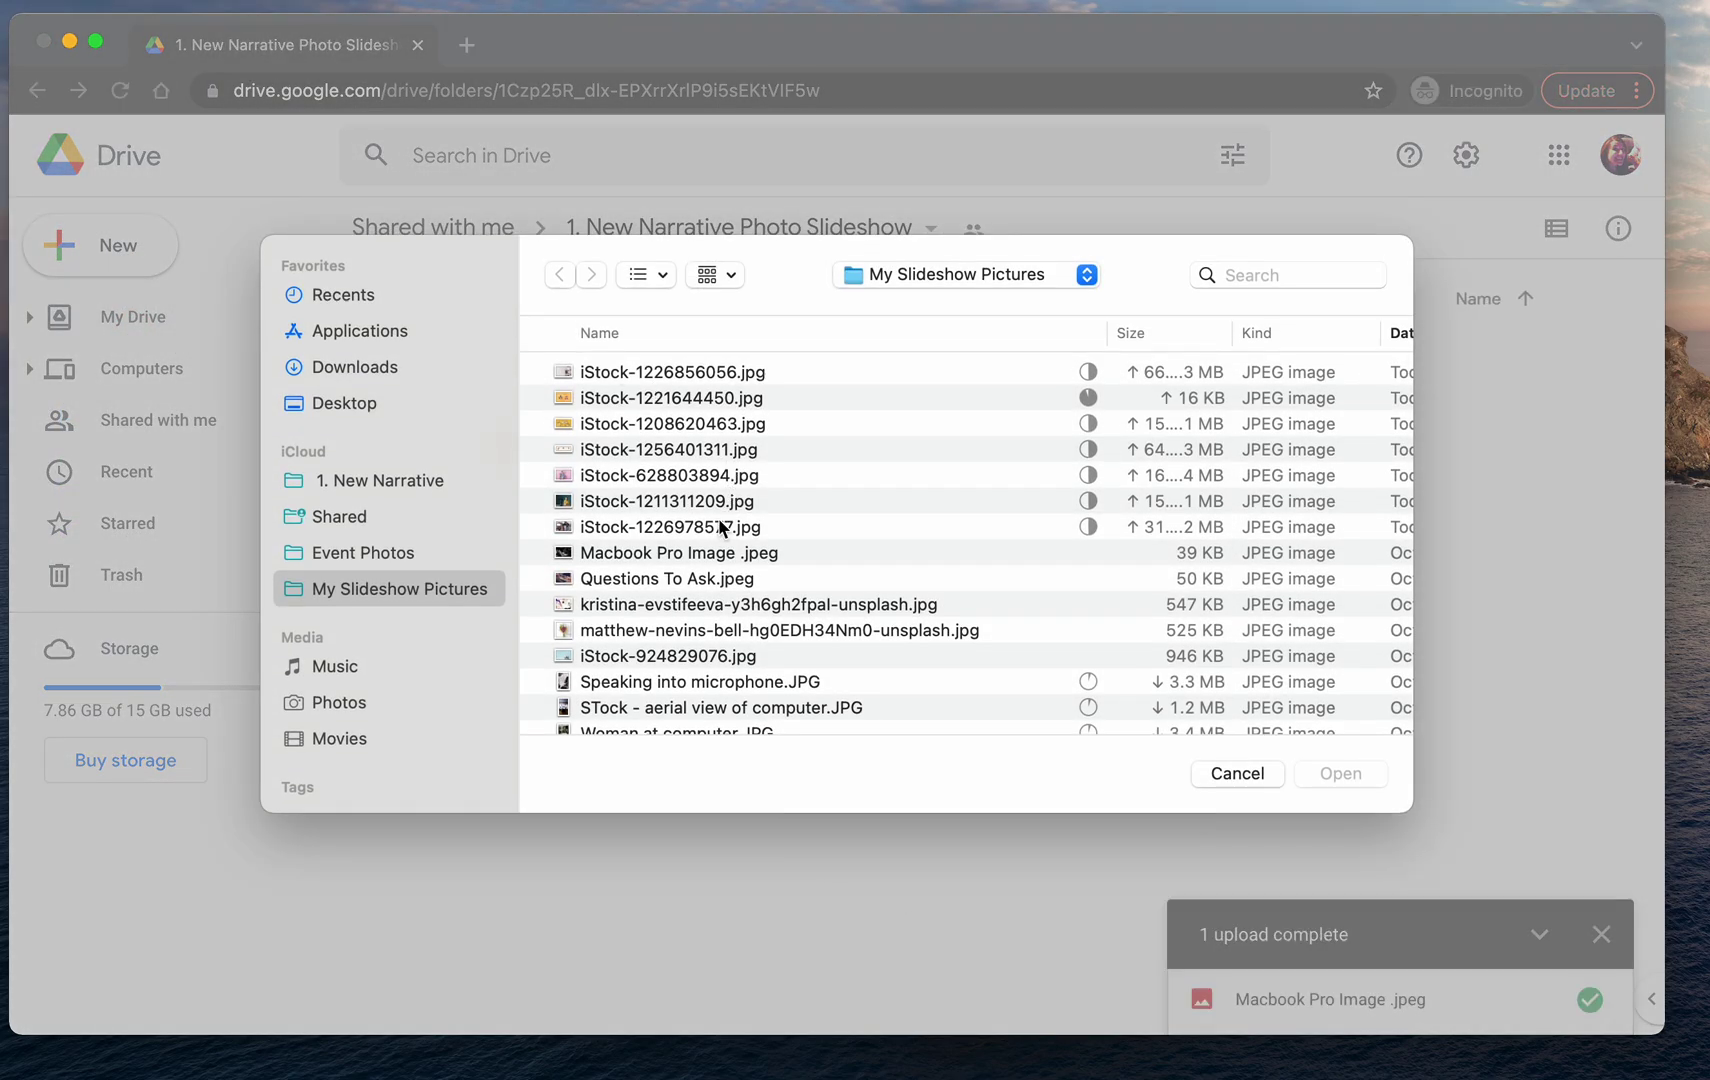
{"action": "scroll", "coordinate": [717, 518], "scroll_direction": "down", "scroll_amount": 2}
{"action": "left_click", "coordinate": [717, 516]}
{"action": "left_click", "coordinate": [1330, 775]}
{"action": "left_click", "coordinate": [139, 275]}
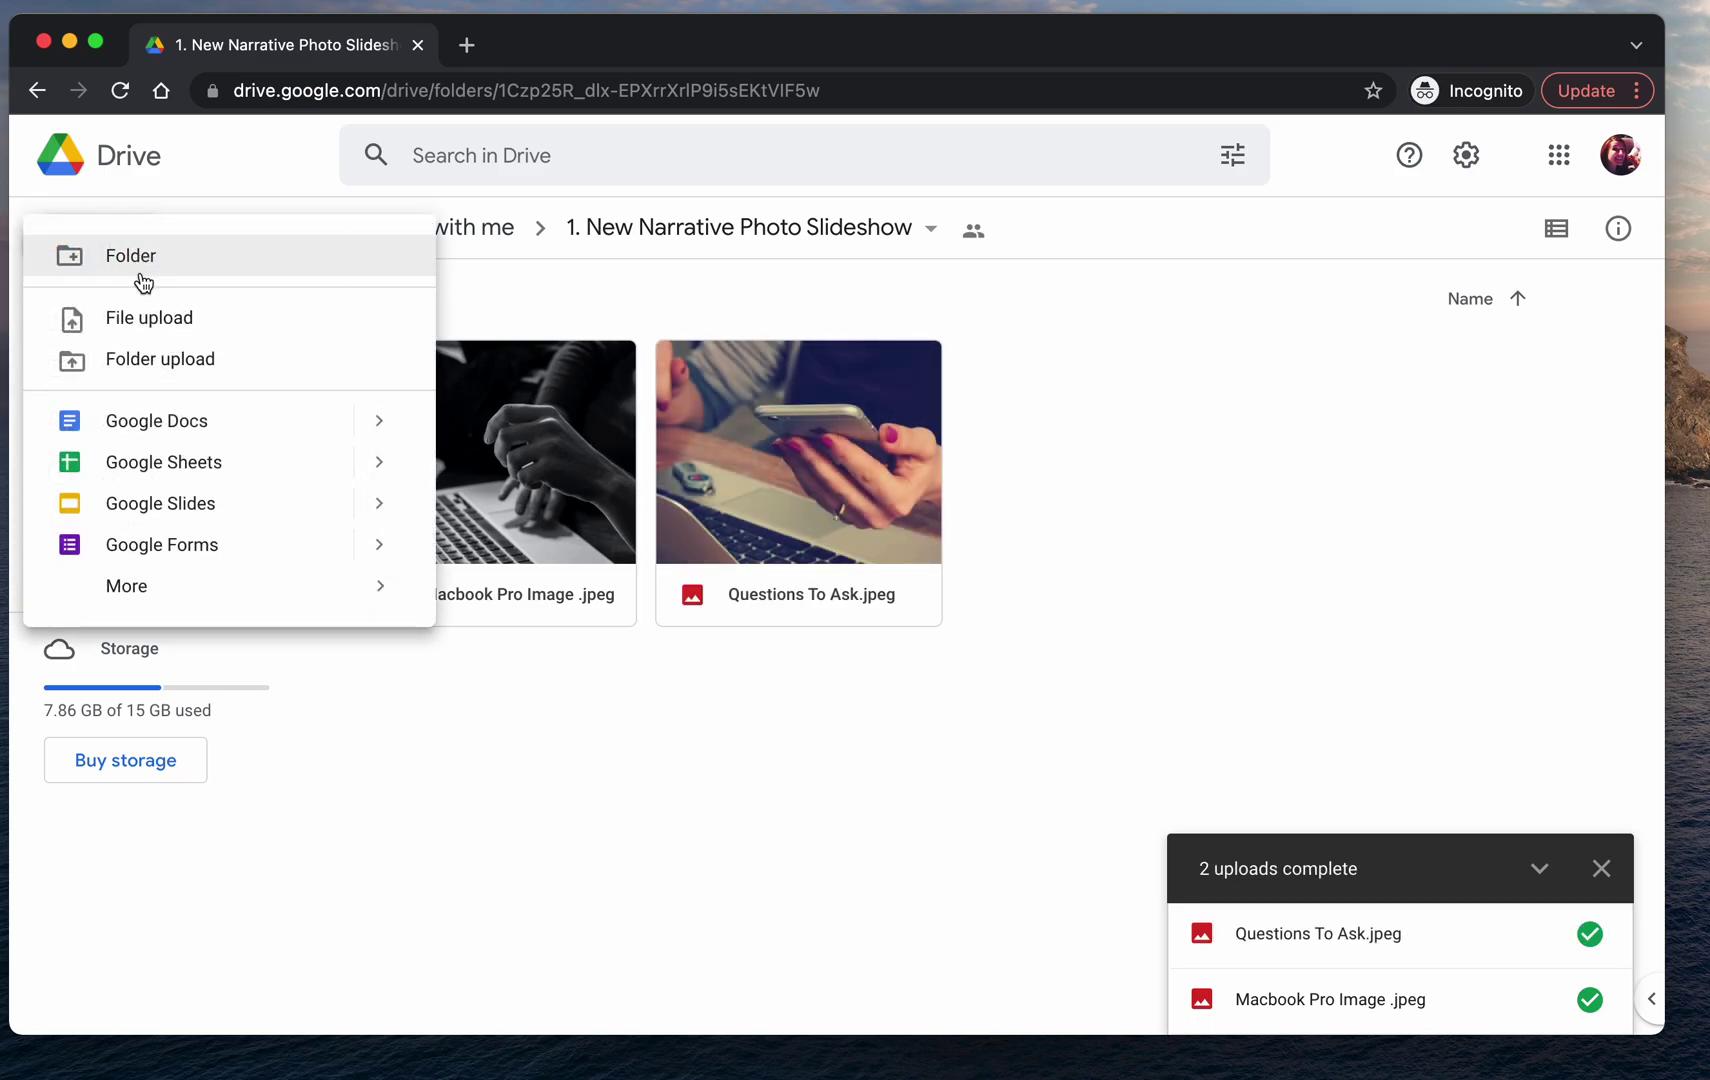
{"action": "left_click", "coordinate": [141, 319]}
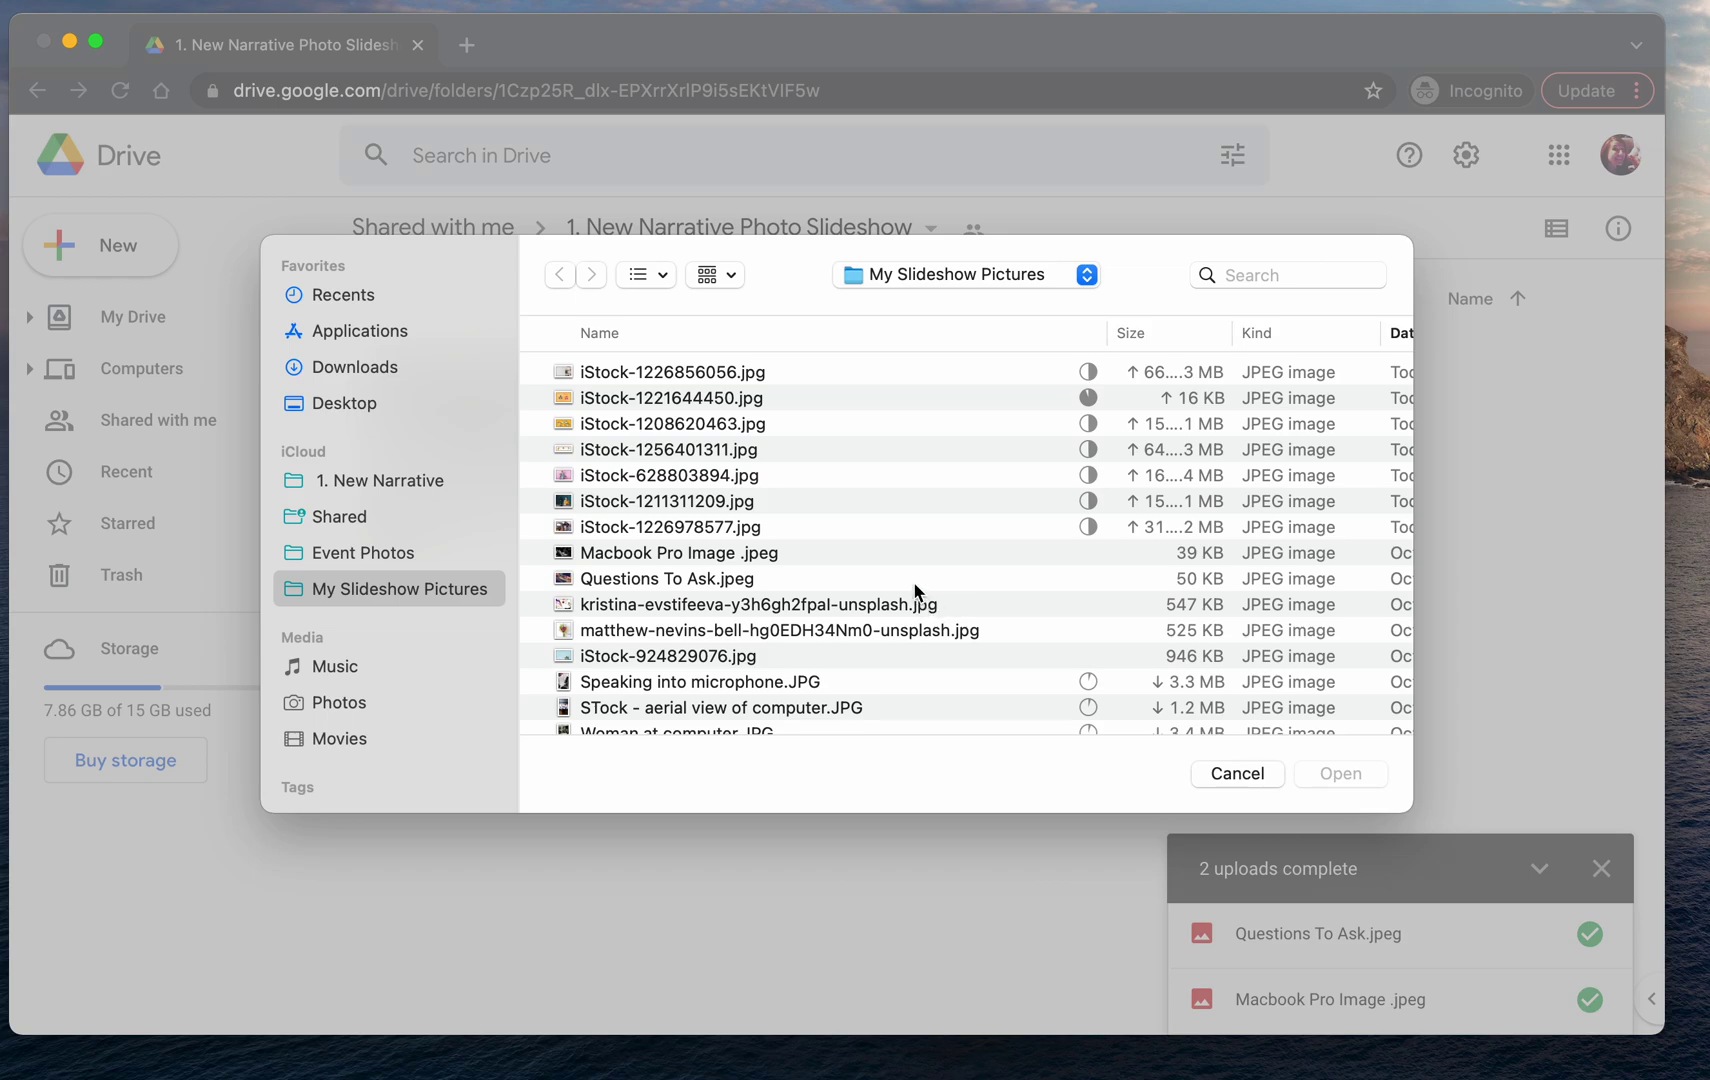
{"action": "left_click", "coordinate": [916, 580]}
{"action": "left_click", "coordinate": [916, 605], "text": "shift"}
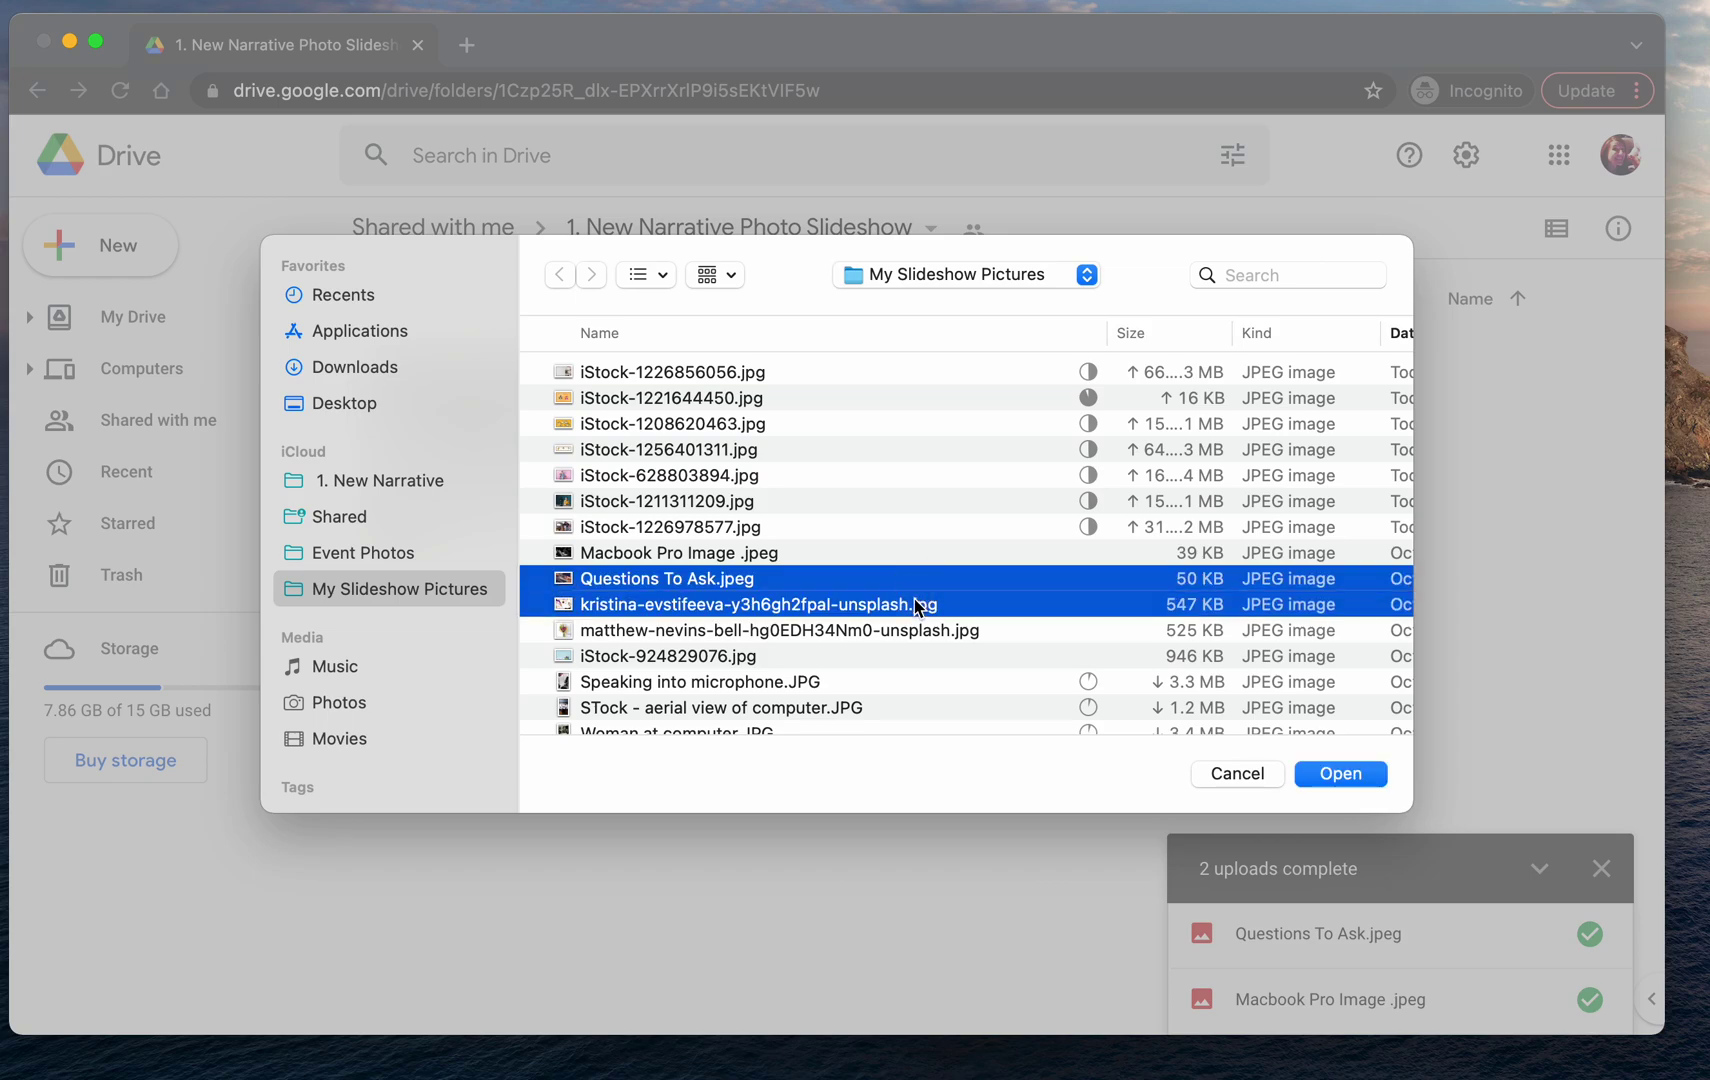
{"action": "left_click", "coordinate": [911, 630], "text": "shift"}
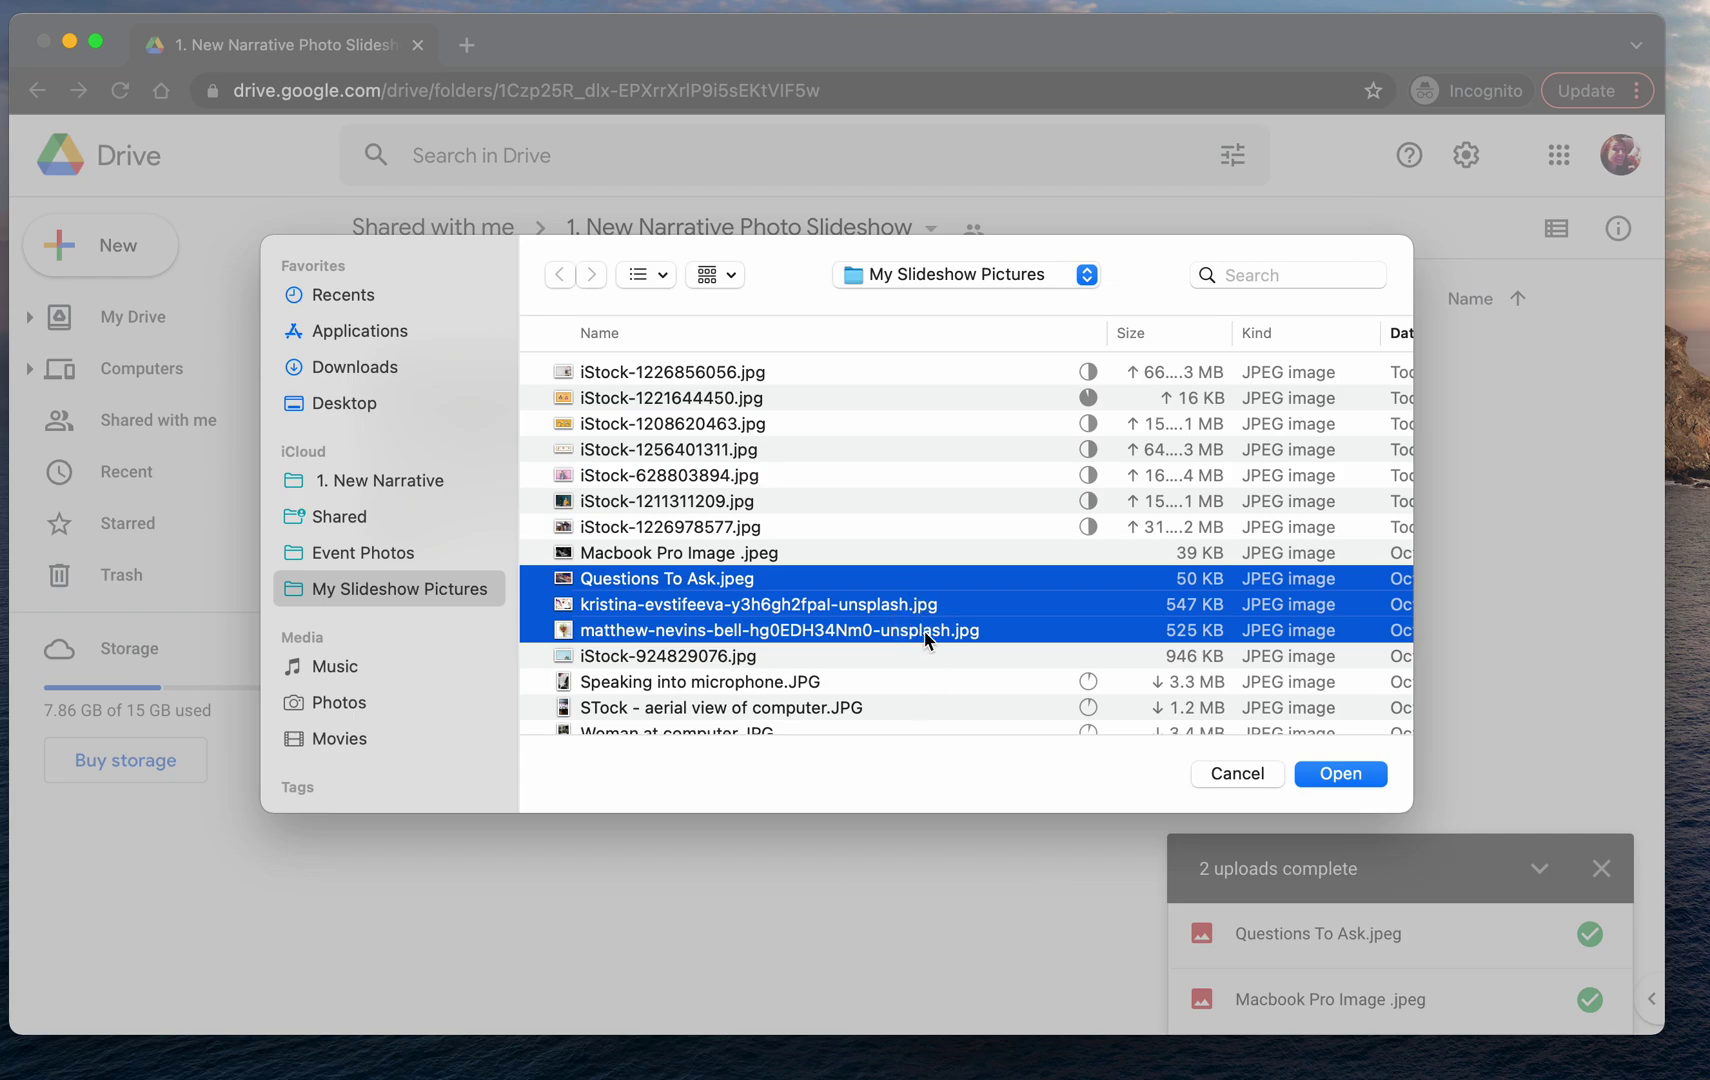
{"action": "left_click", "coordinate": [917, 569]}
{"action": "left_click", "coordinate": [963, 558]}
{"action": "left_click", "coordinate": [966, 579]}
{"action": "left_click", "coordinate": [973, 610], "text": "shift"}
{"action": "left_click", "coordinate": [980, 638], "text": "shift"}
{"action": "left_click", "coordinate": [1337, 779]}
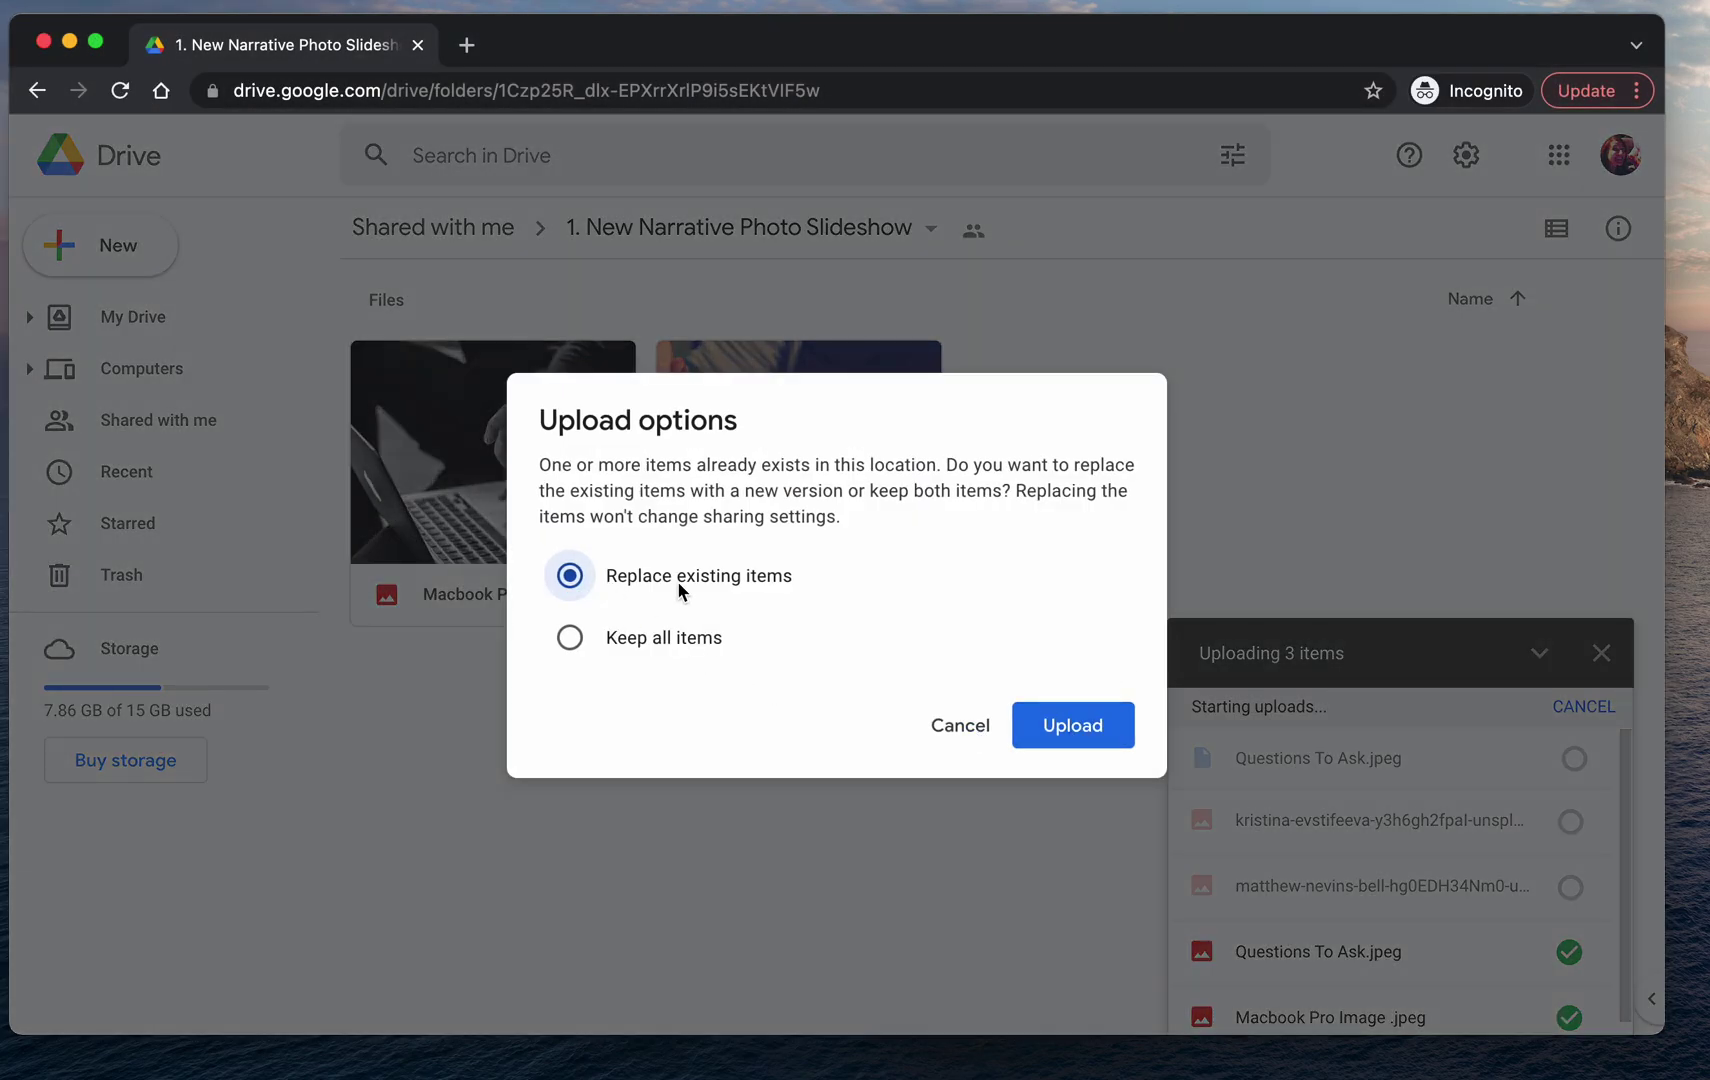
{"action": "left_click", "coordinate": [1073, 725]}
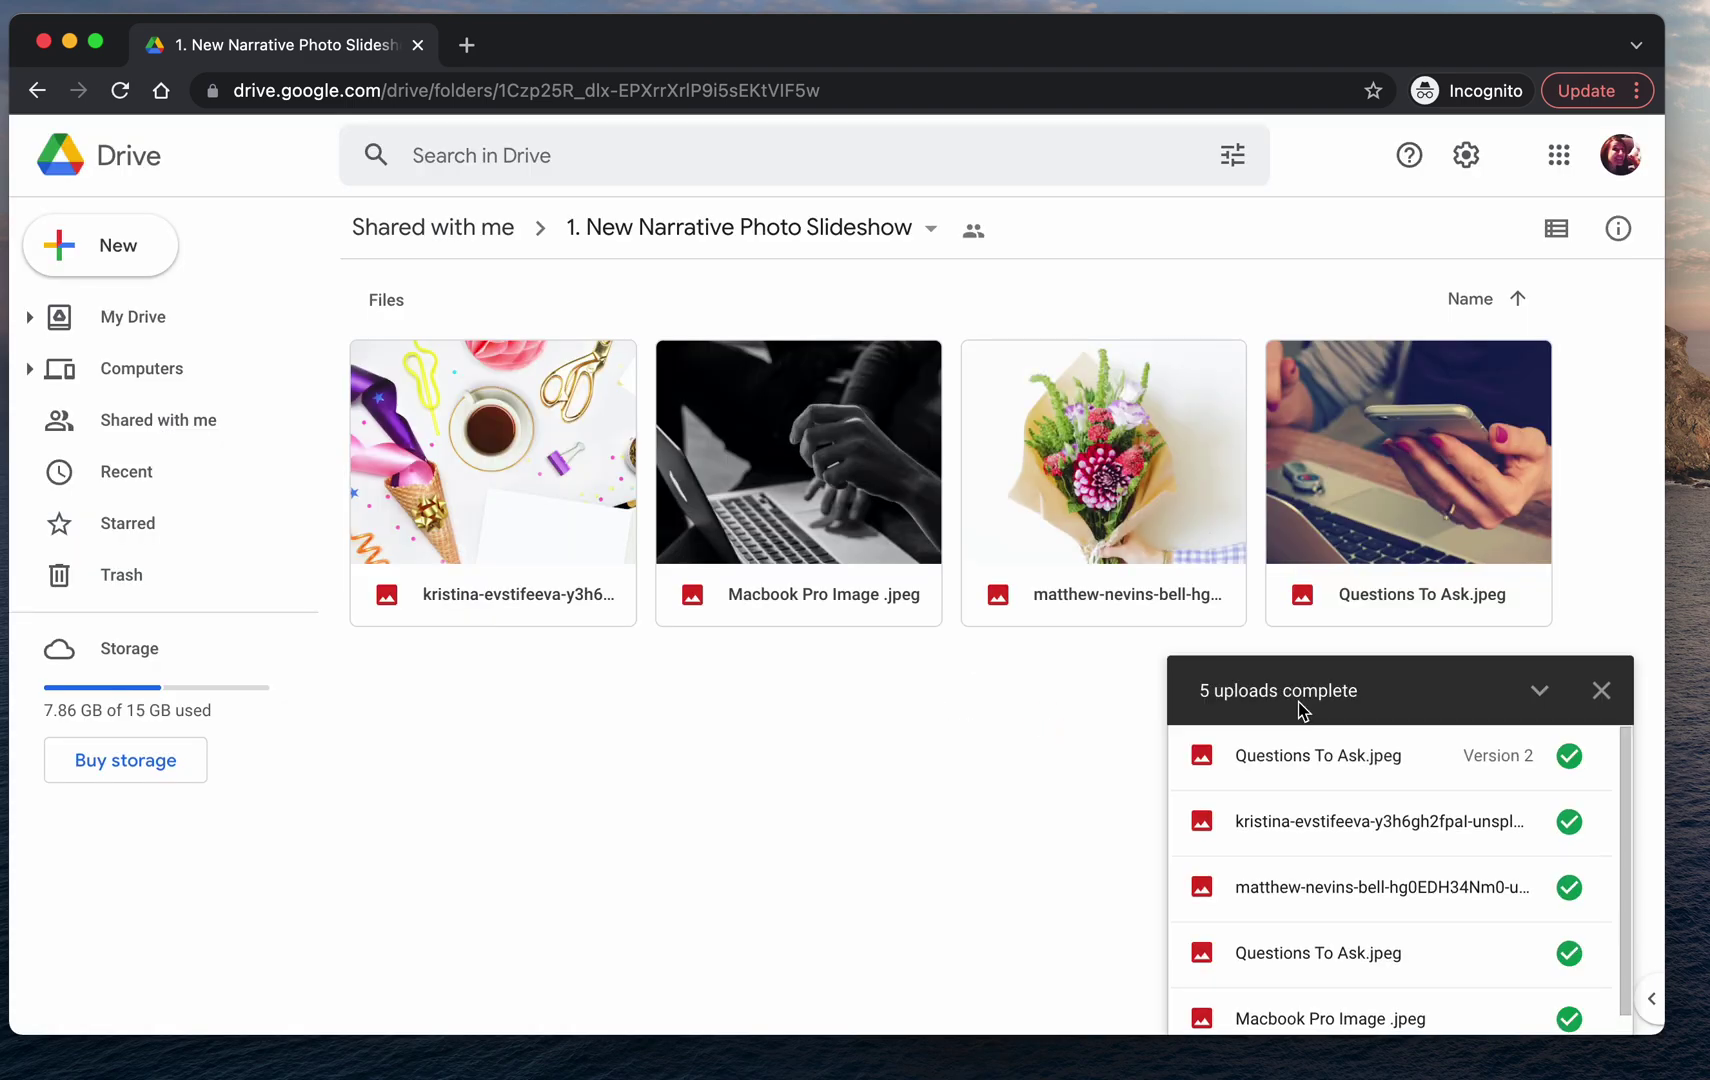
{"action": "left_click", "coordinate": [150, 252]}
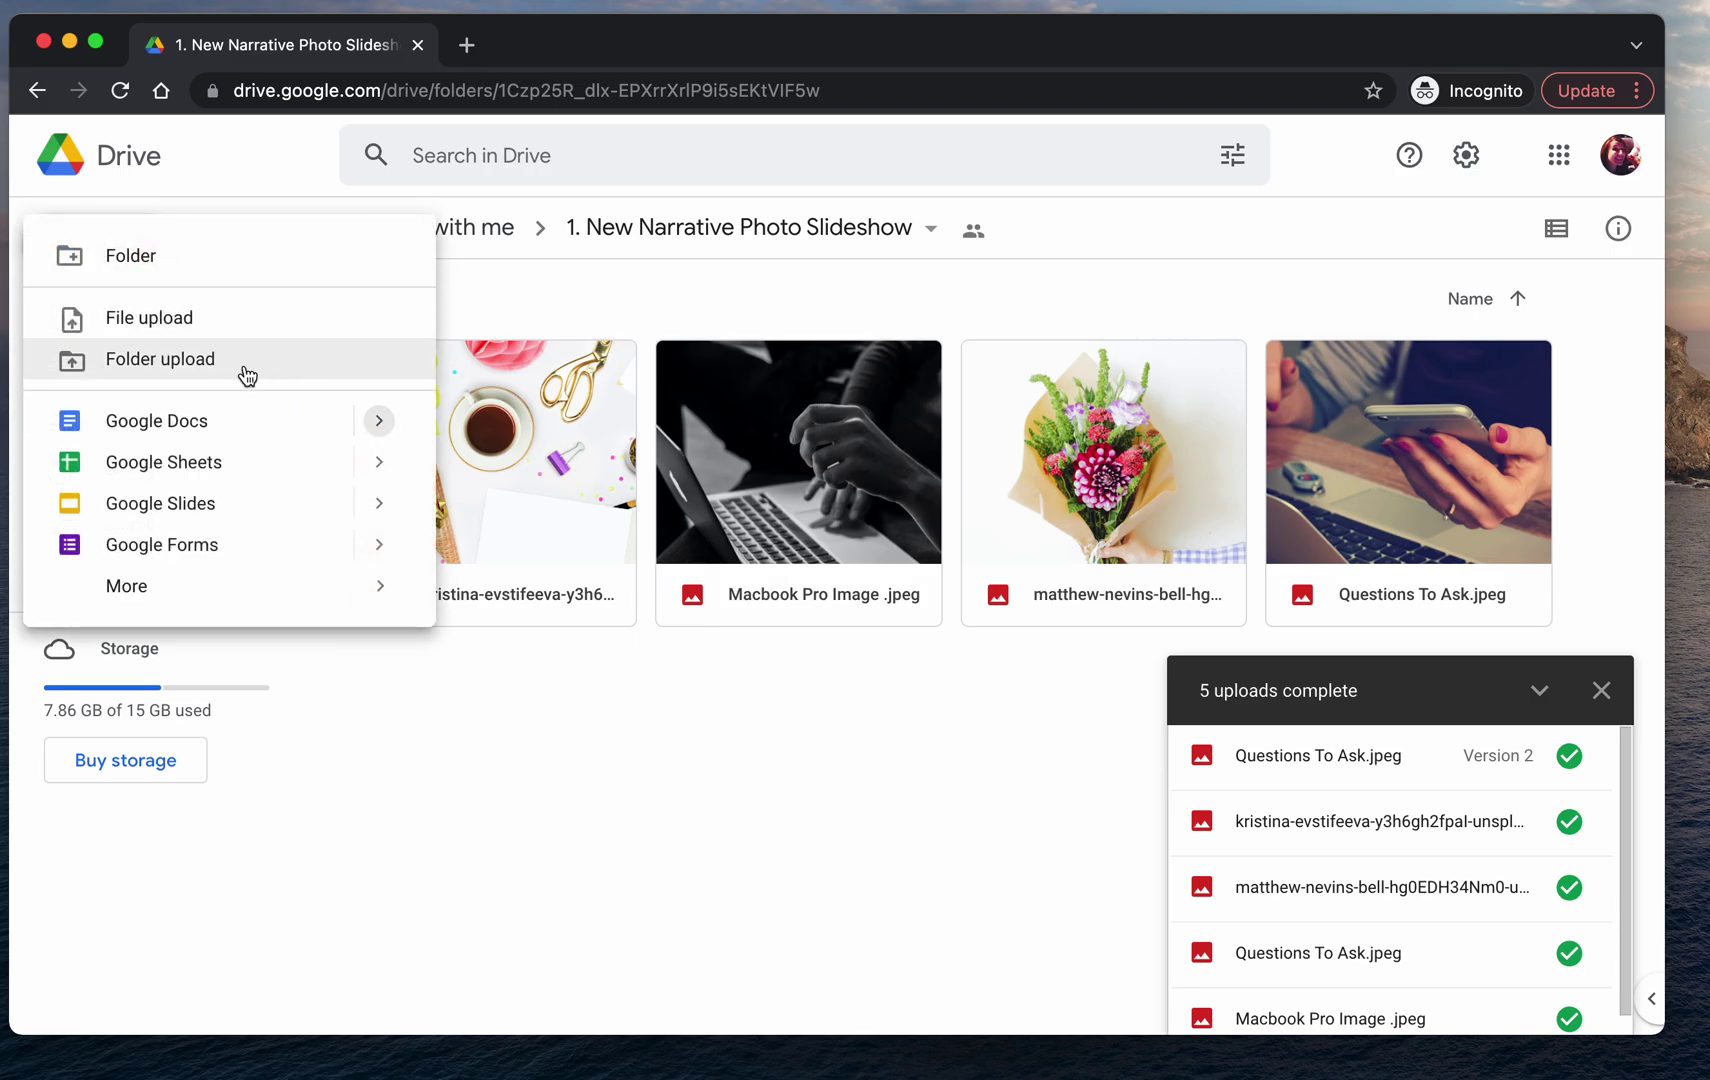
Upload iStock-924829076.jpg from My Slideshow Pictures and close the upload summary
{"action": "left_click", "coordinate": [190, 322]}
{"action": "scroll", "coordinate": [856, 490], "scroll_direction": "down", "scroll_amount": 10}
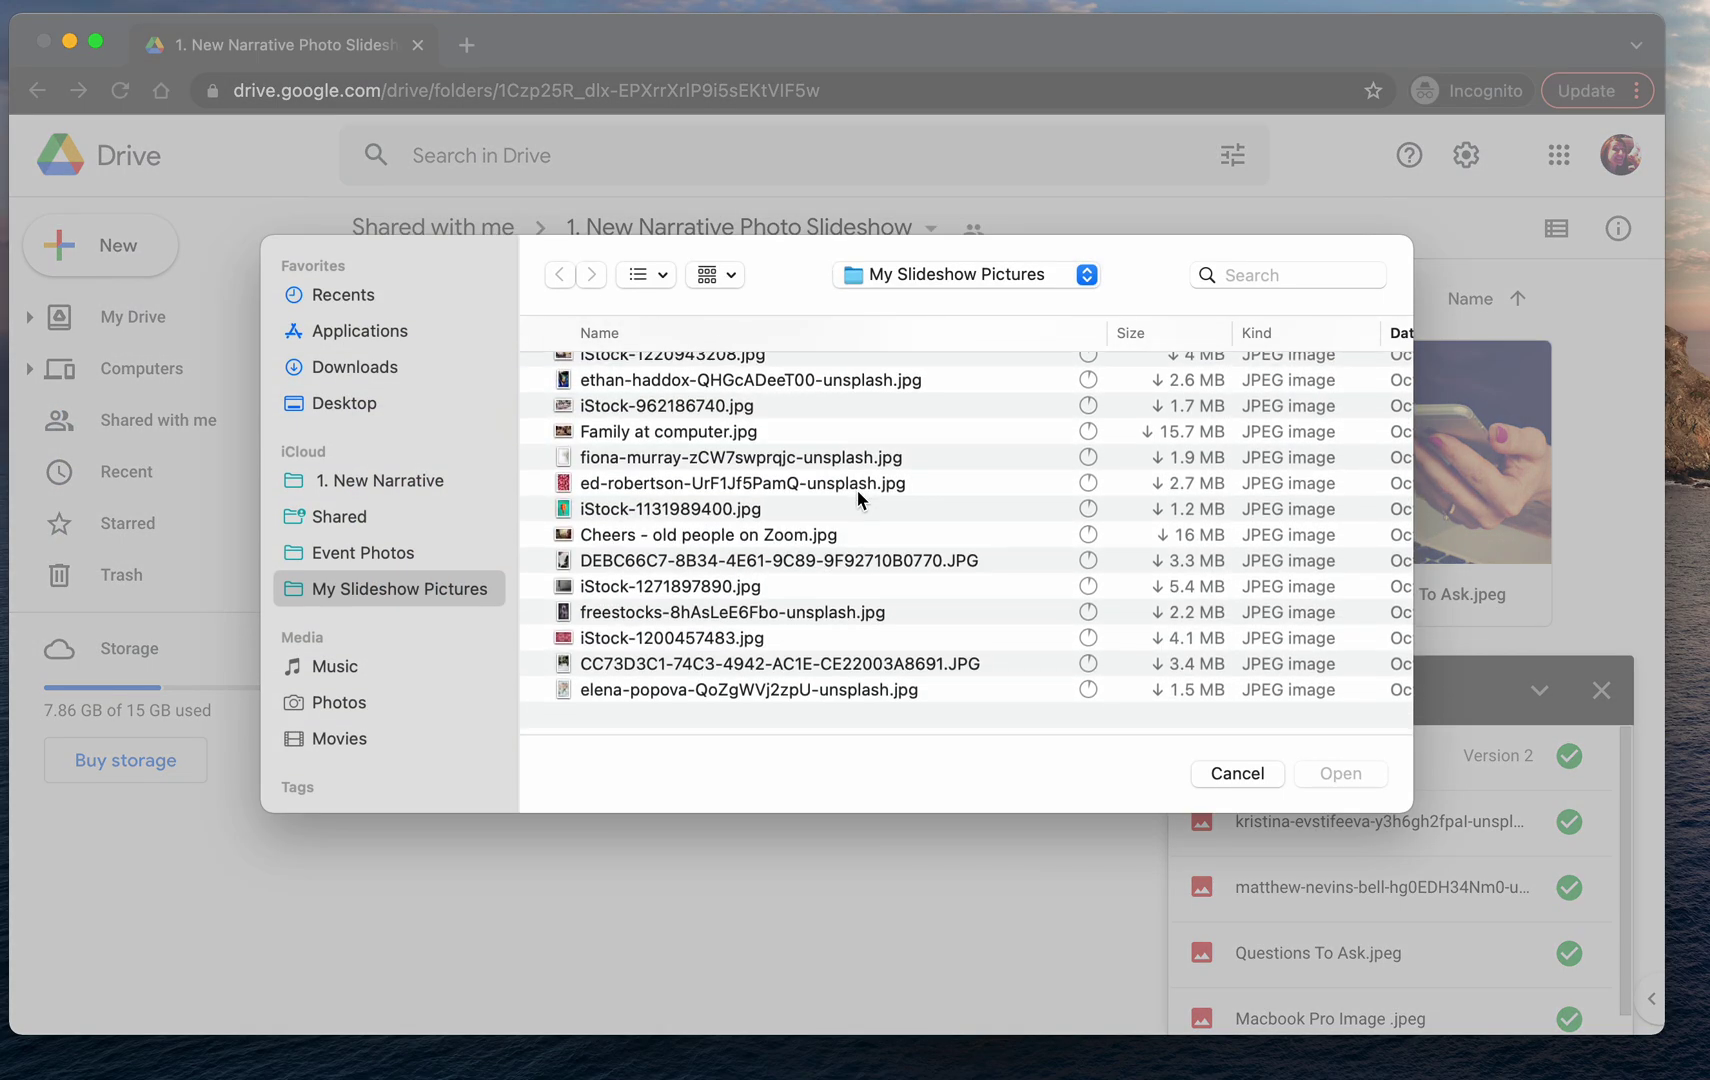
{"action": "scroll", "coordinate": [856, 490], "scroll_direction": "up", "scroll_amount": 10}
{"action": "left_click", "coordinate": [880, 555]}
{"action": "double_click", "coordinate": [916, 652]}
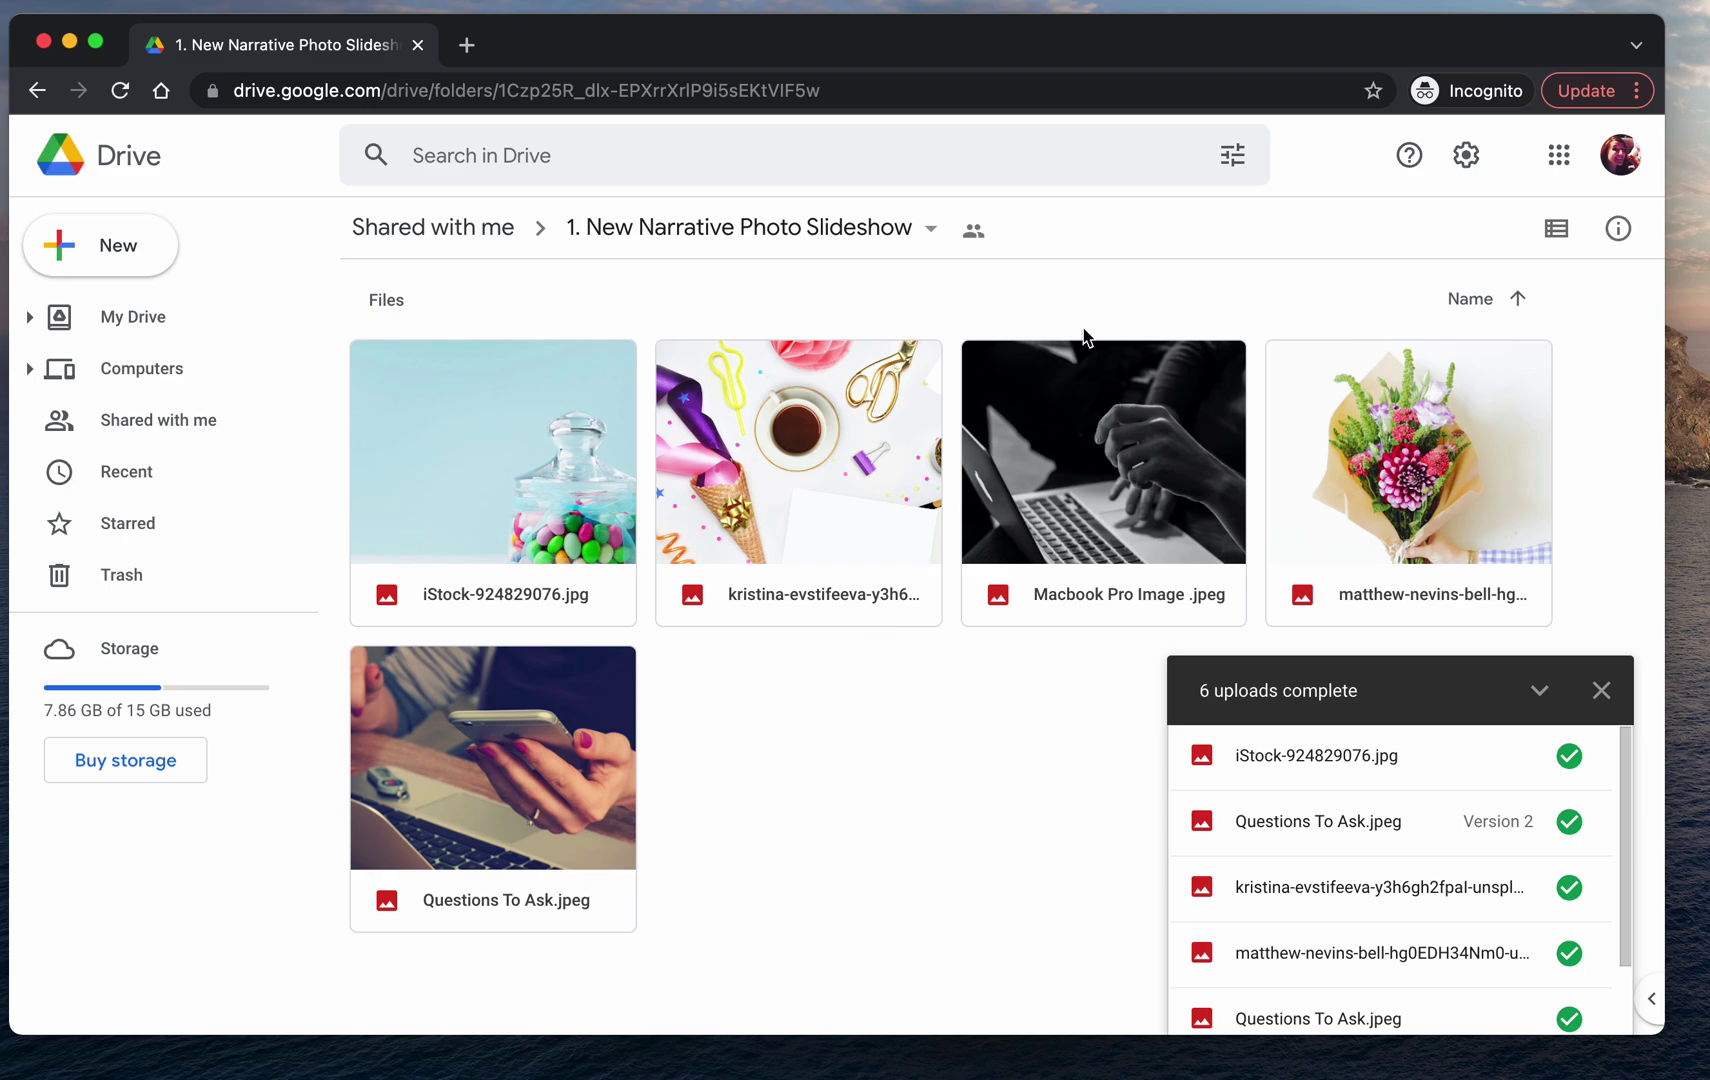
{"action": "left_click", "coordinate": [1601, 690]}
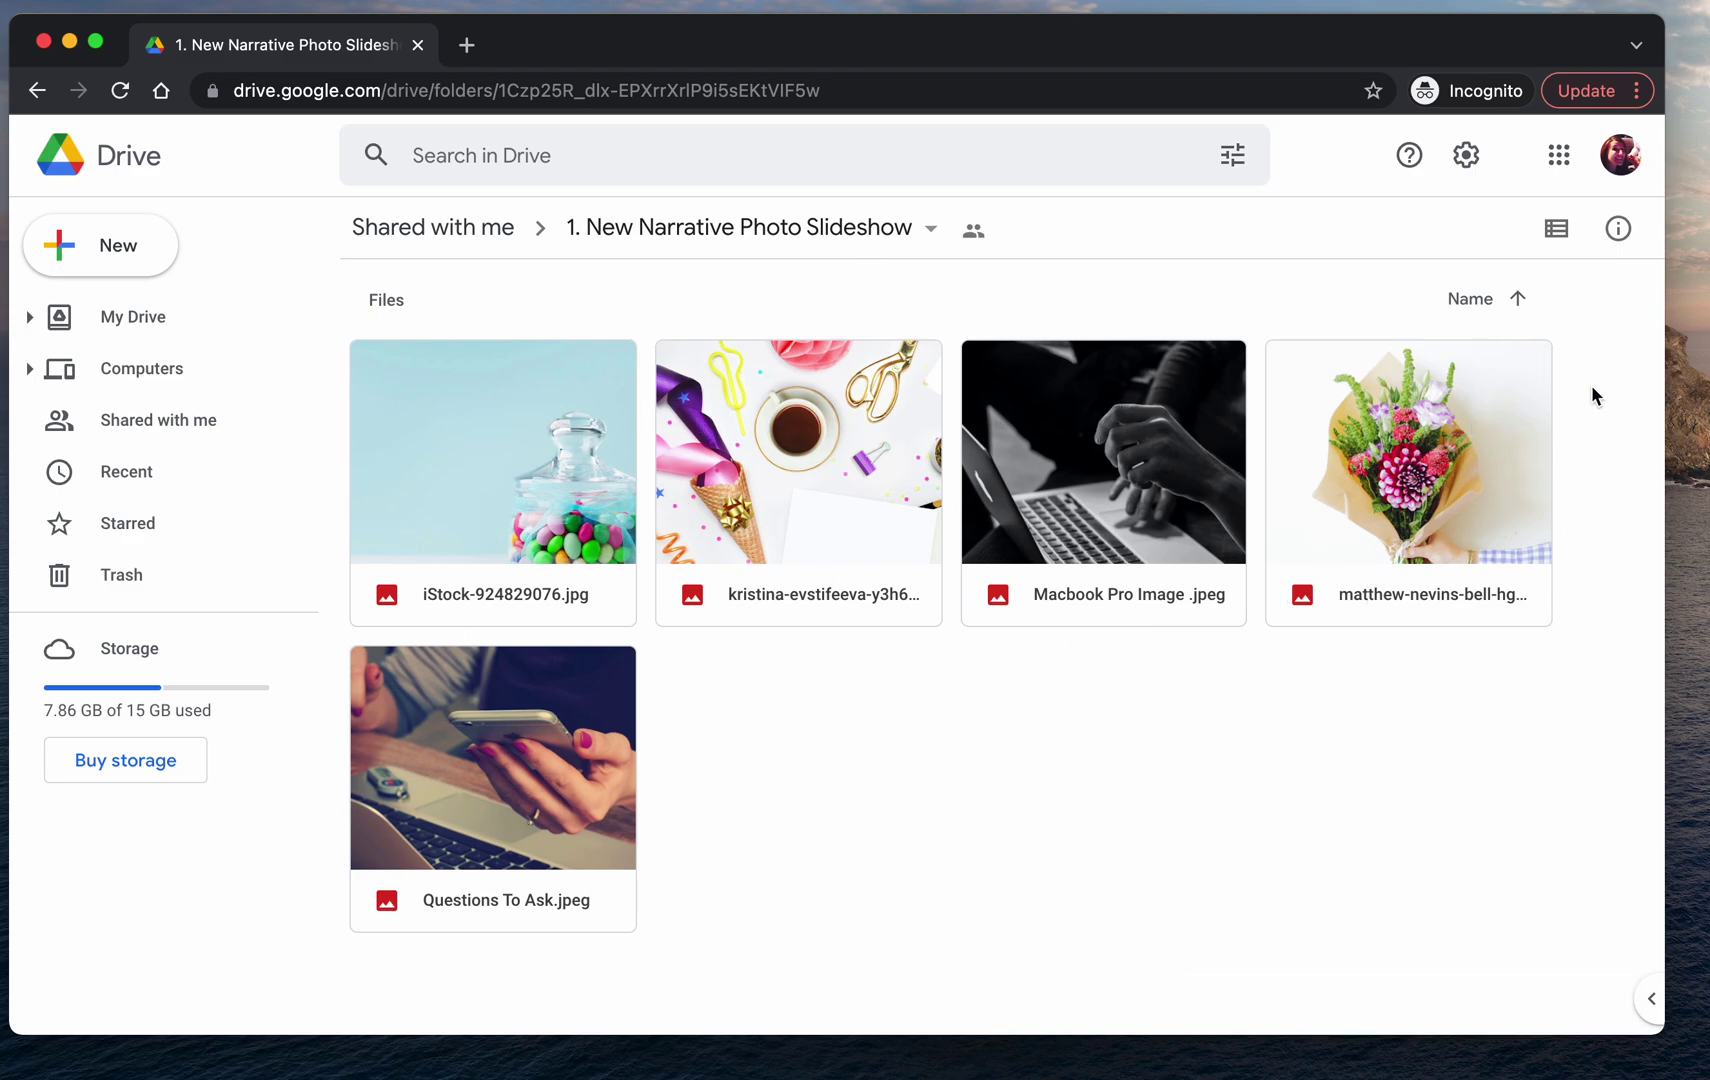
{"action": "left_click", "coordinate": [1556, 228]}
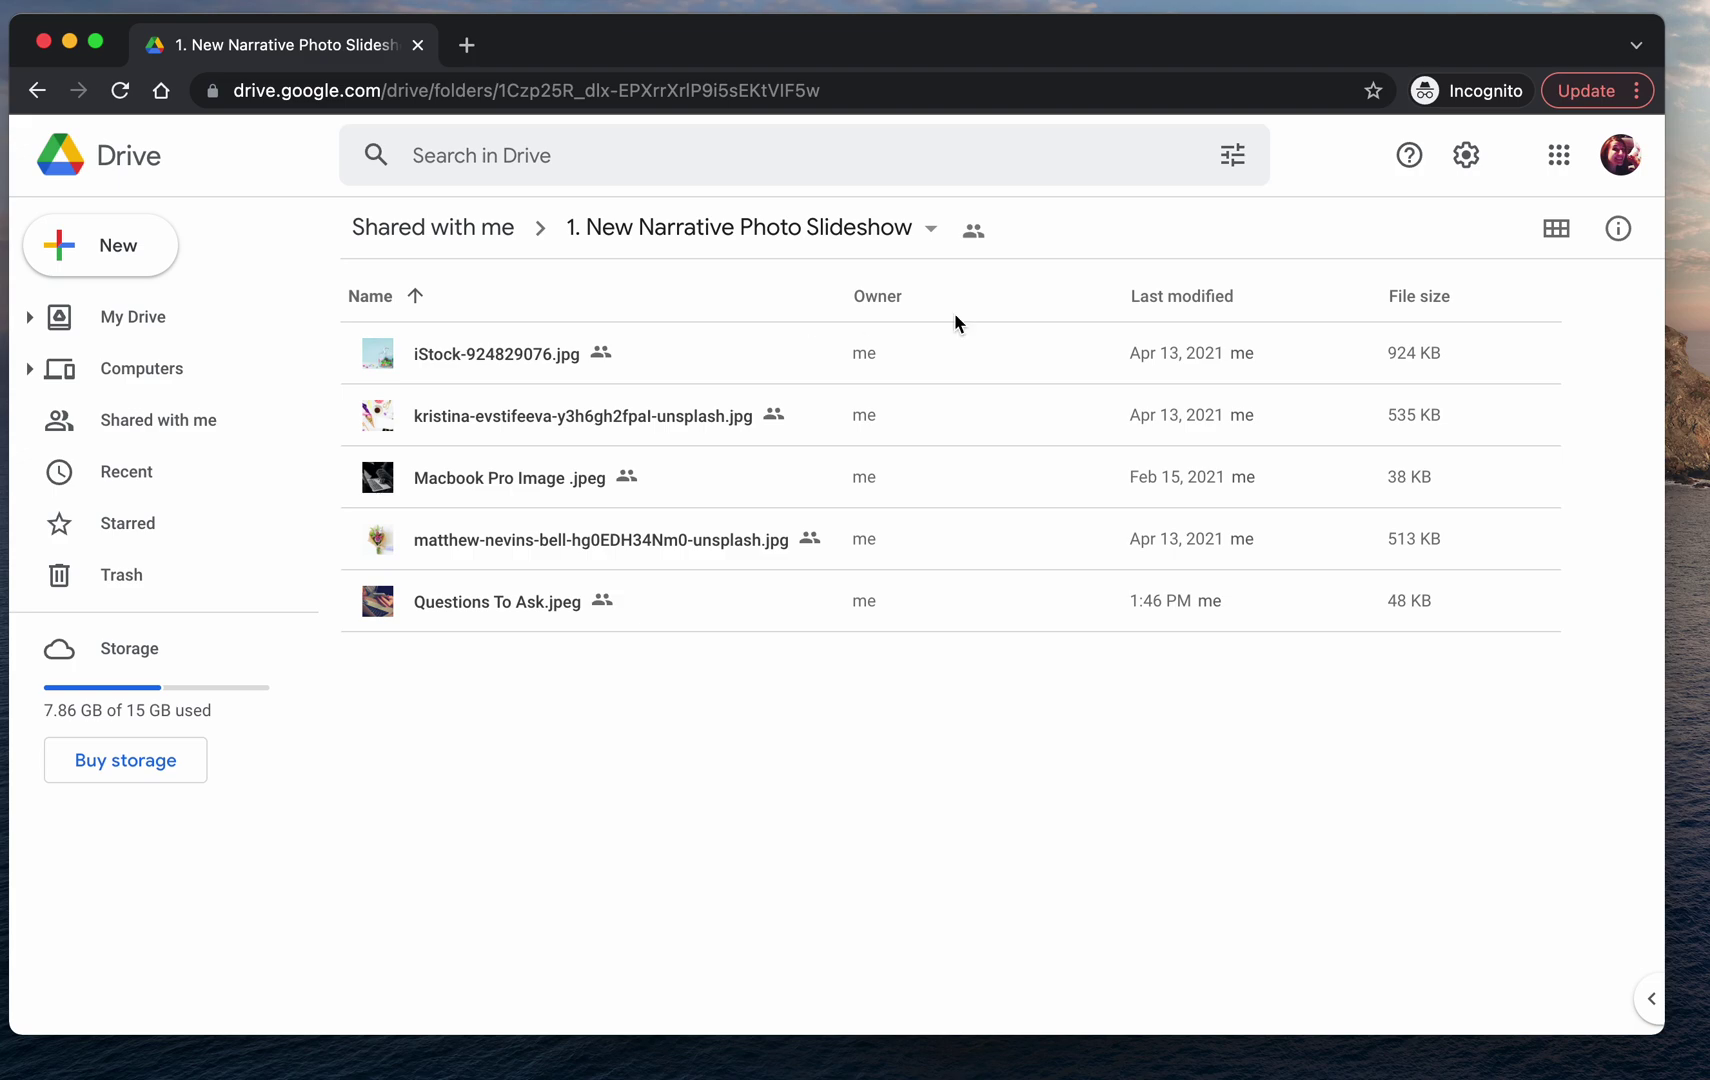
{"action": "left_click", "coordinate": [1553, 240]}
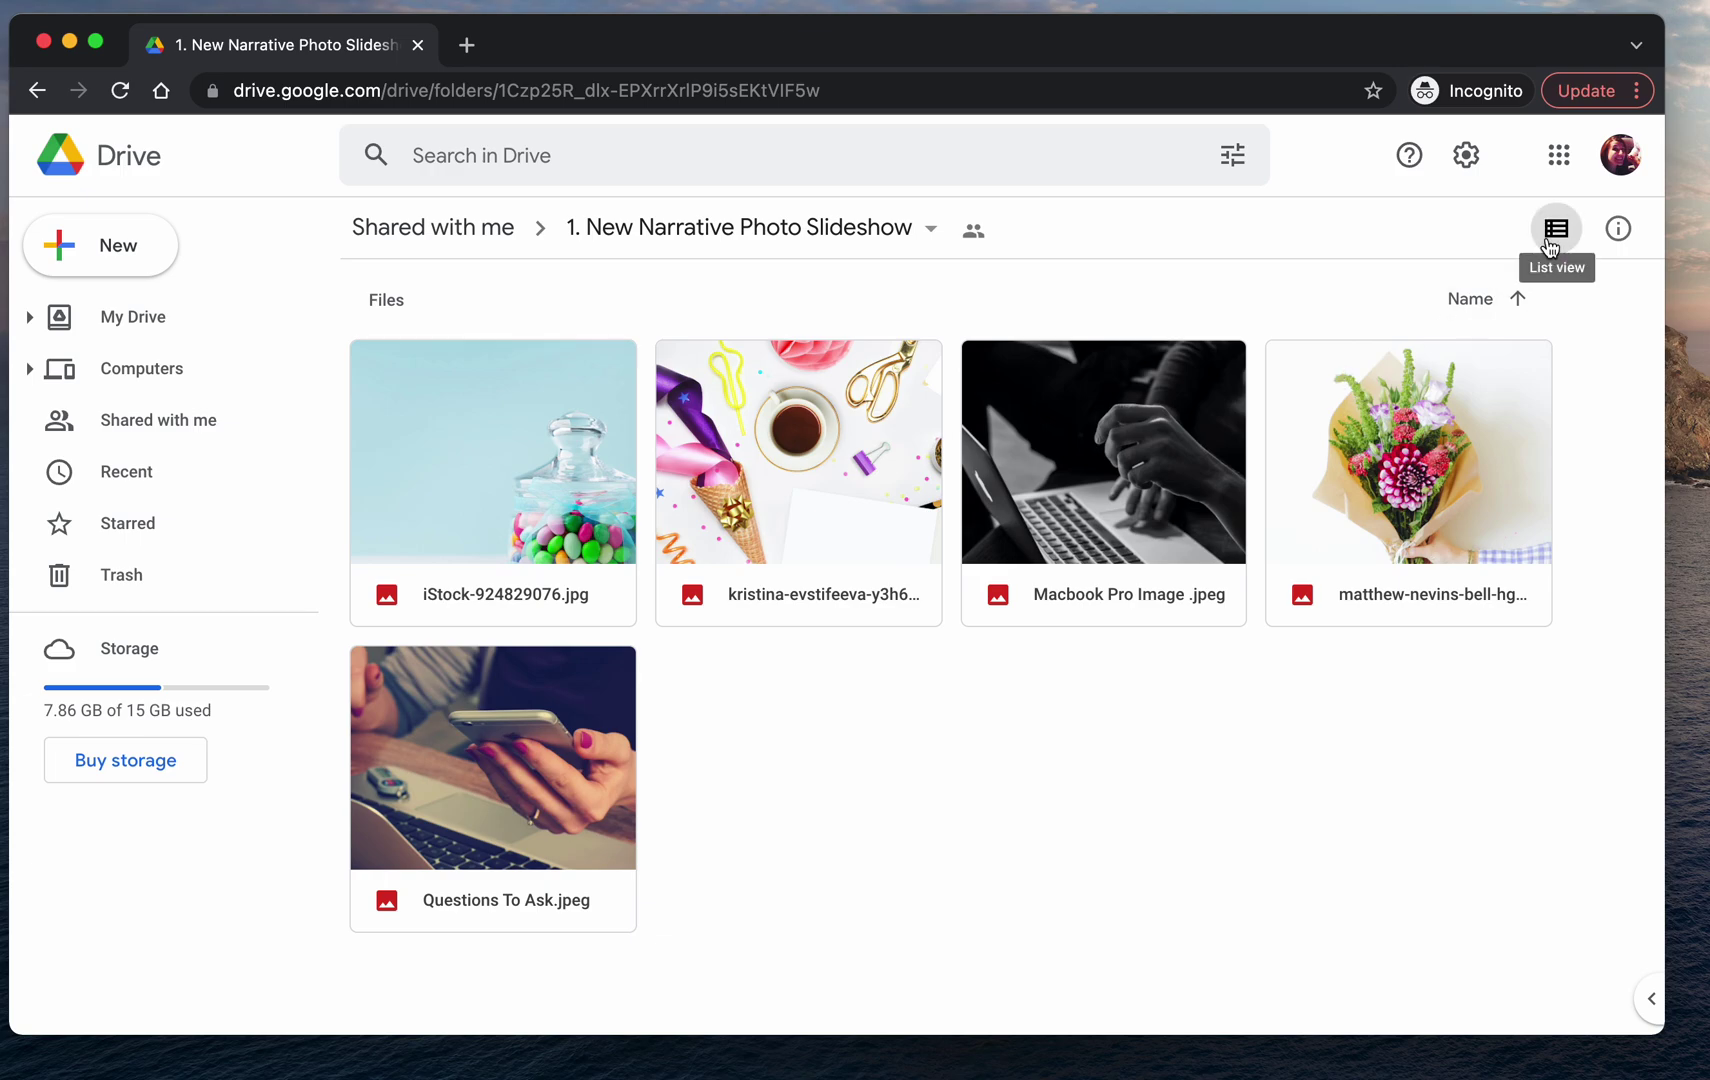
{"action": "left_click", "coordinate": [1551, 250]}
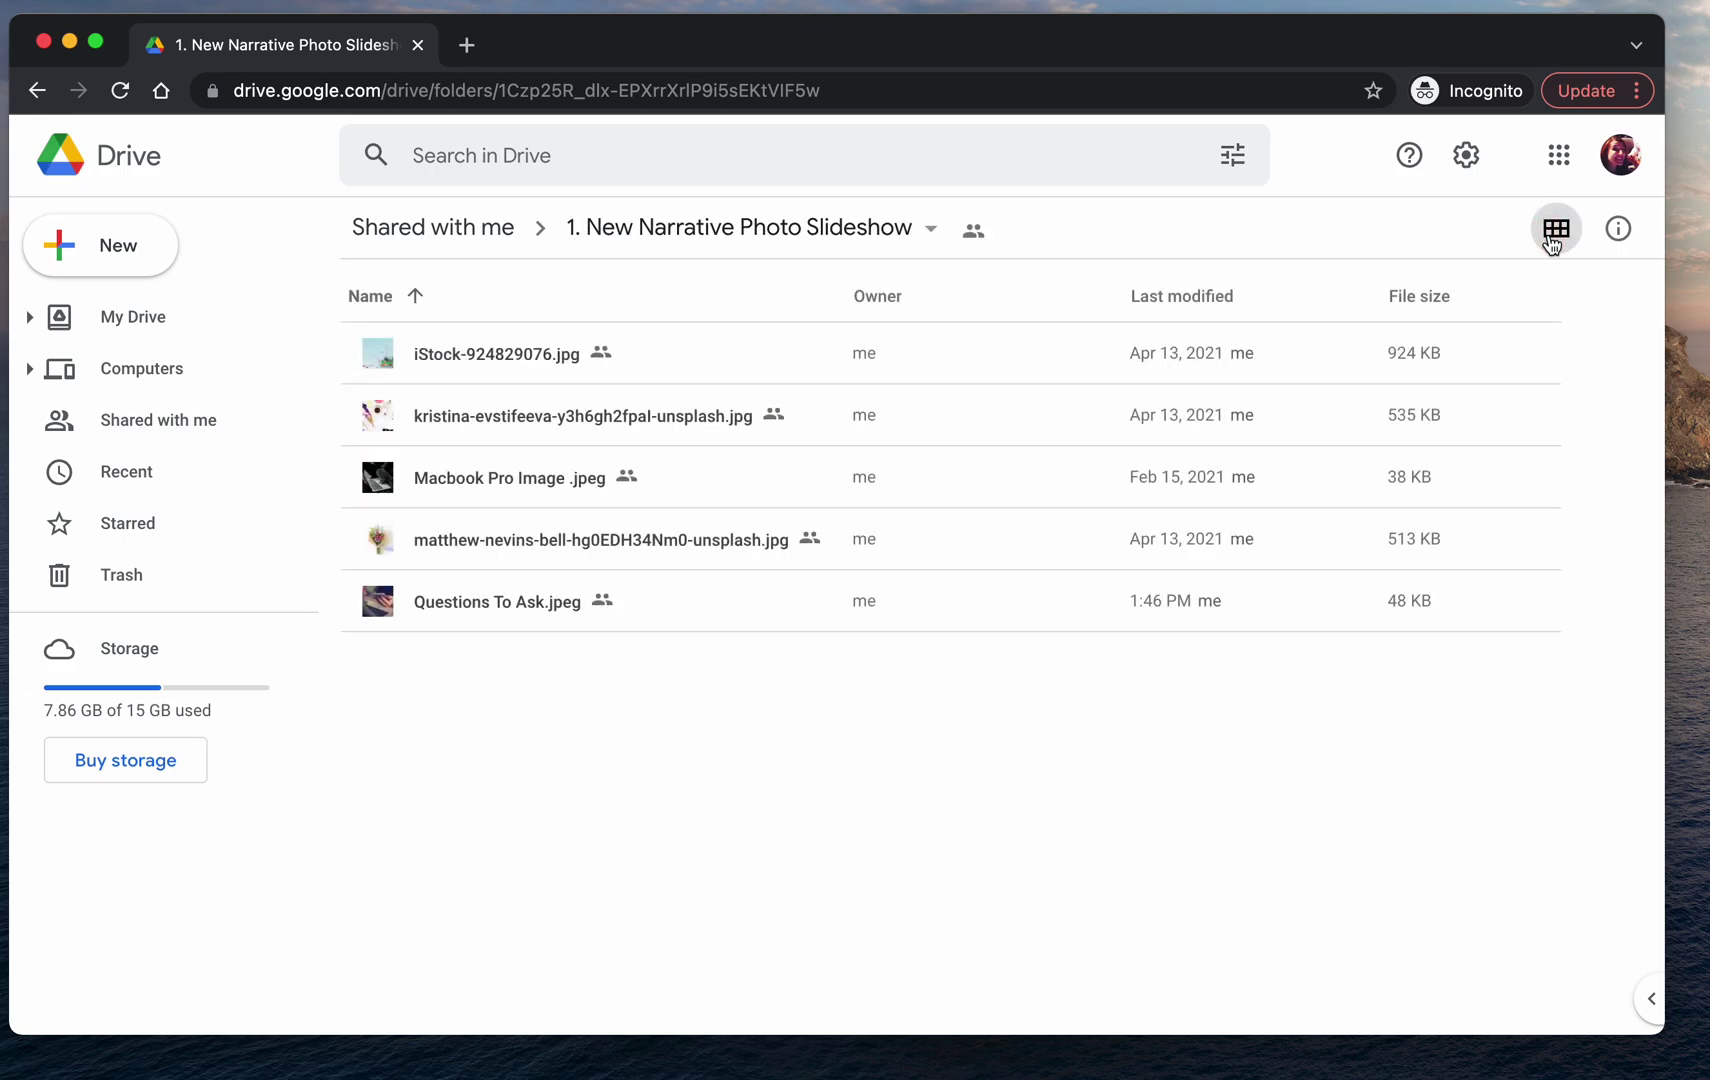
{"action": "left_click", "coordinate": [1551, 244]}
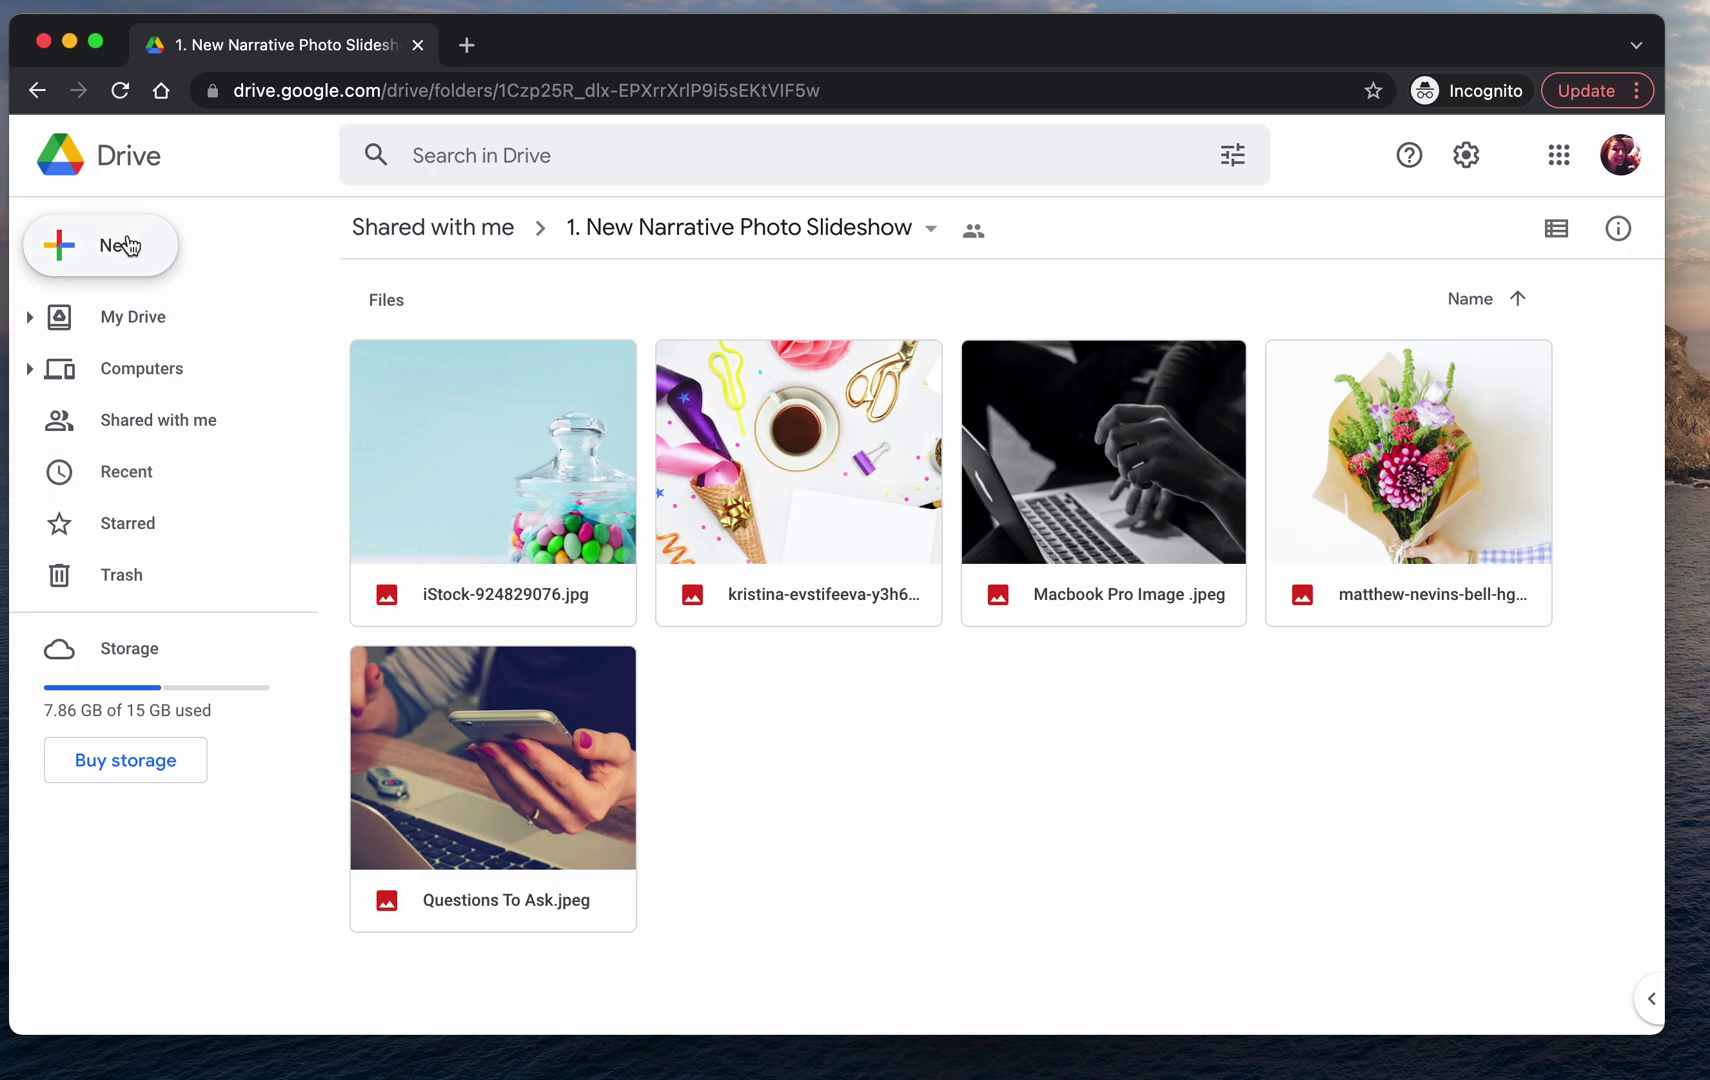
{"action": "left_click", "coordinate": [64, 252]}
Create three new folders named Technology, Fun and Flowers
{"action": "left_click", "coordinate": [133, 262]}
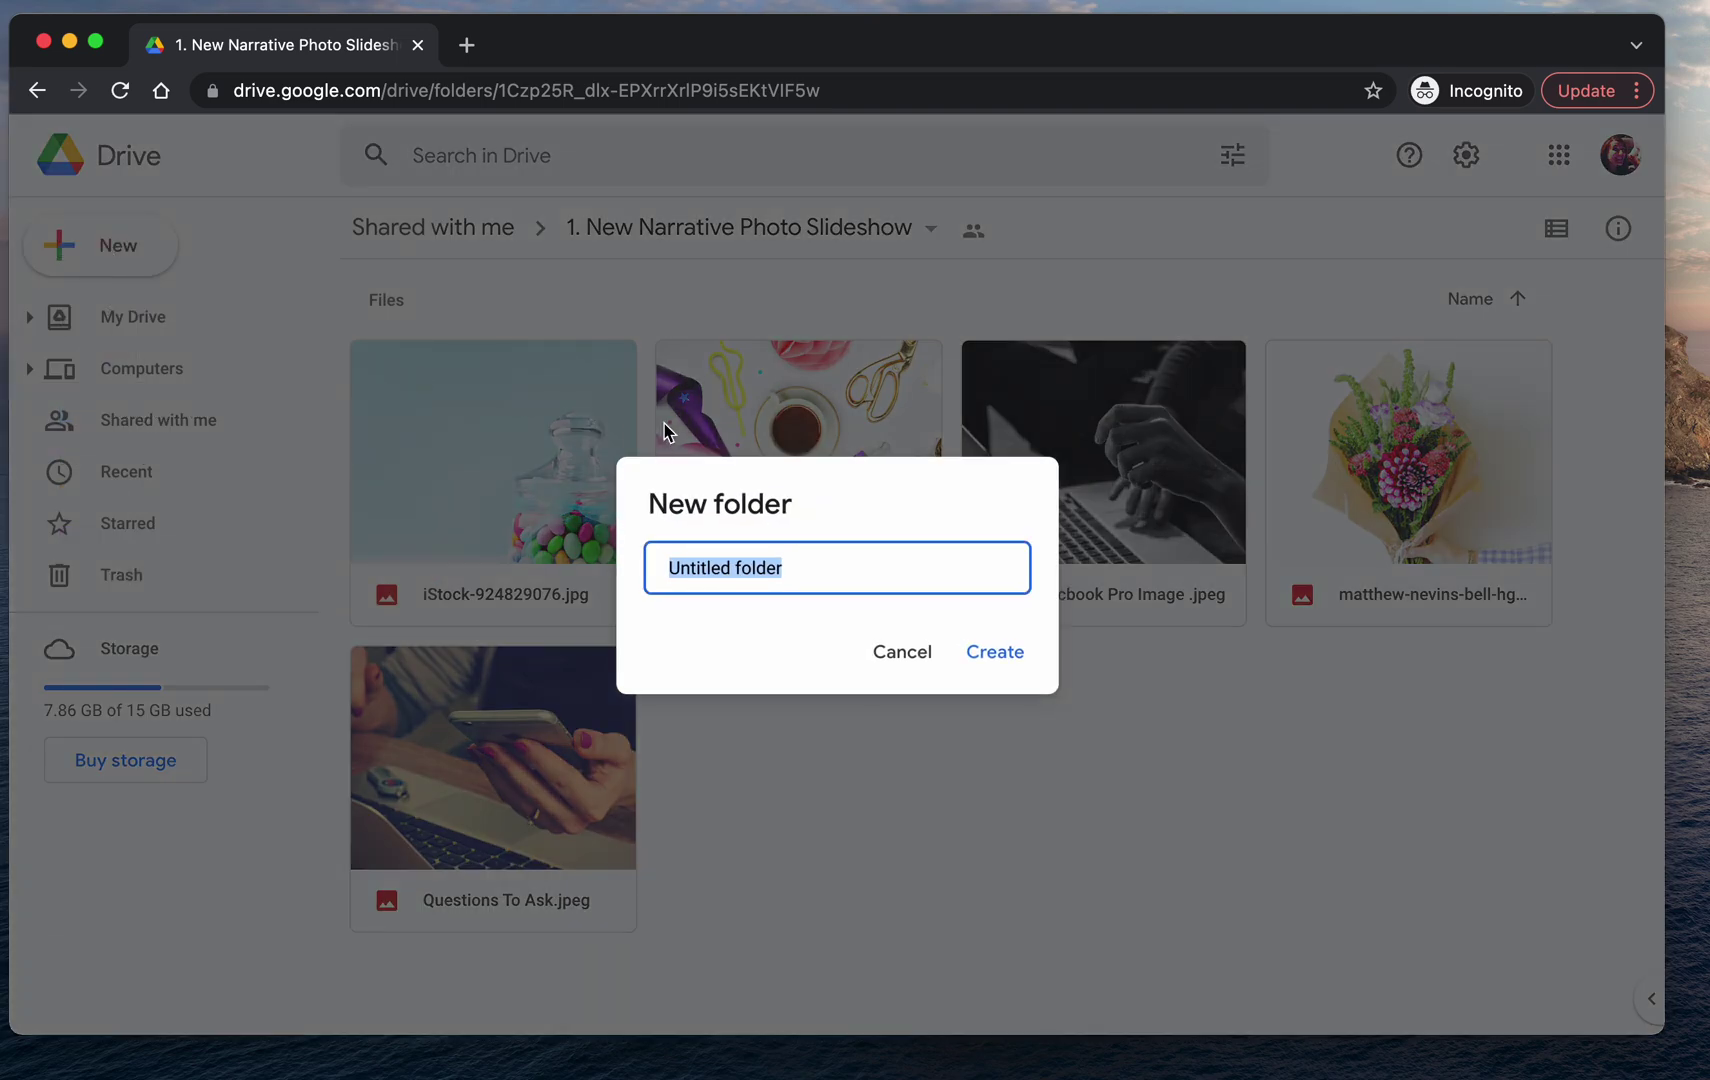
{"action": "type", "text": "Technologyu"}
{"action": "key", "text": "Return"}
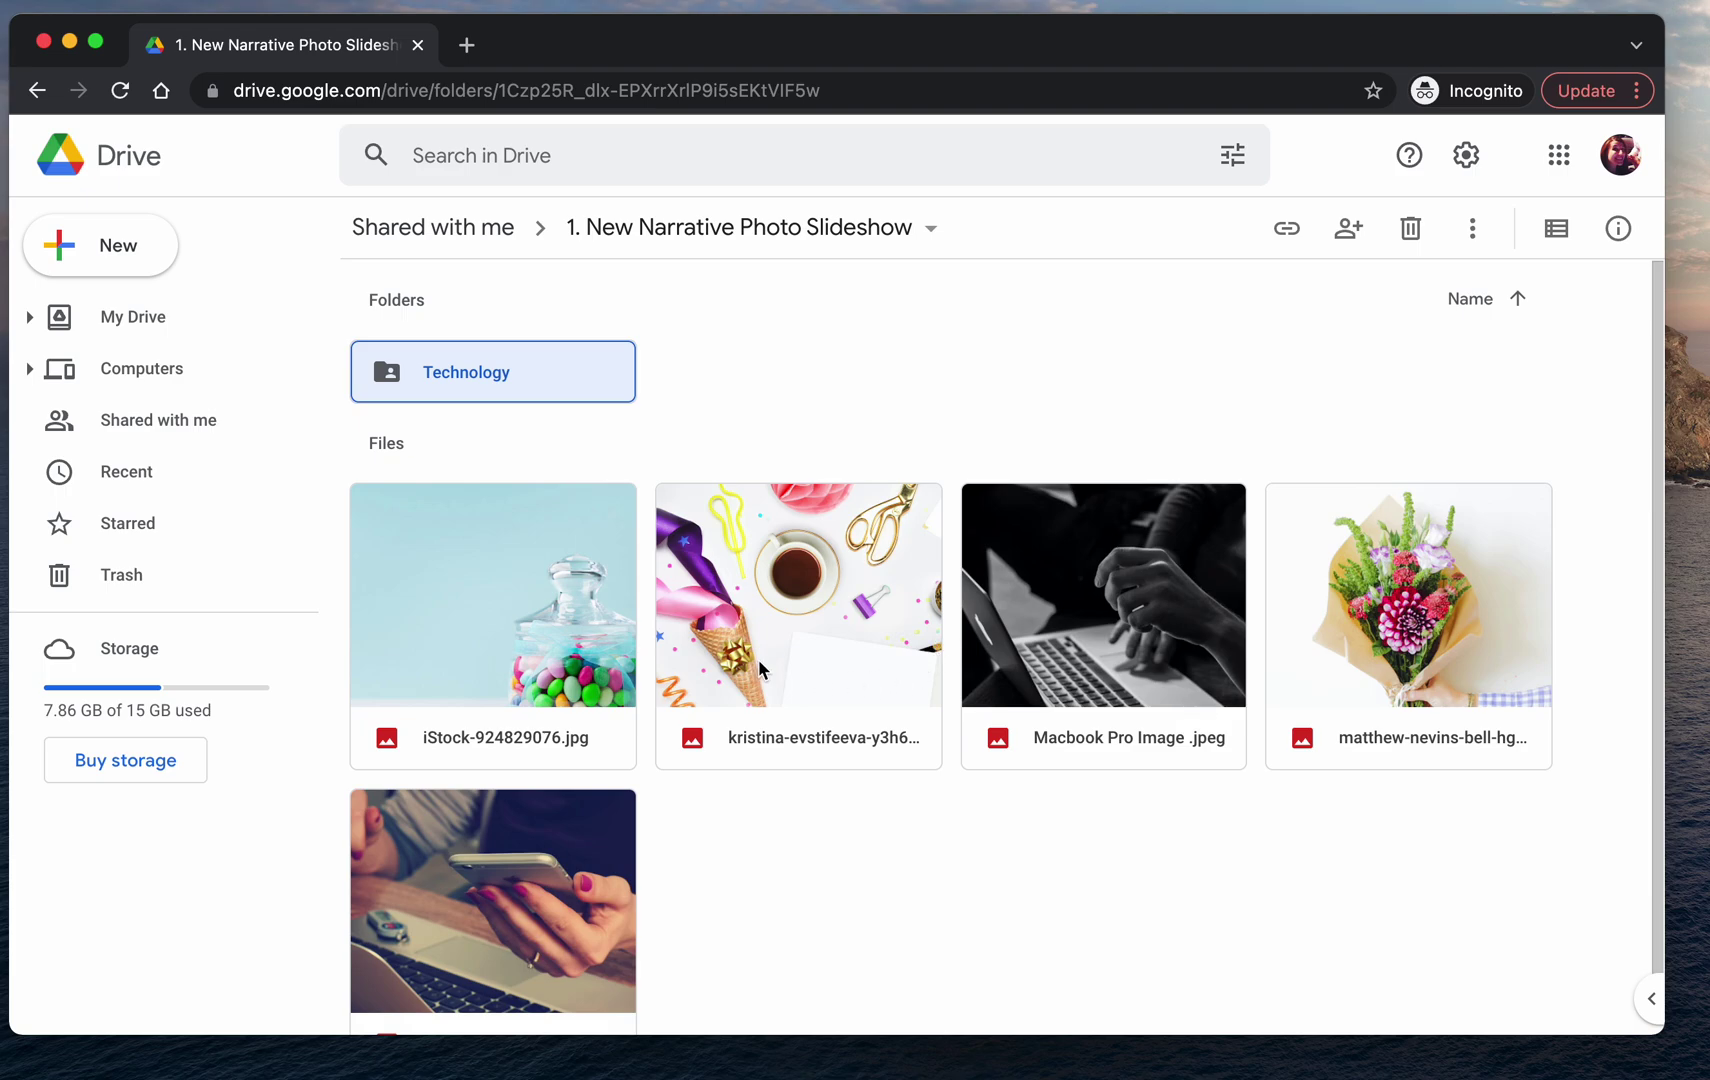
{"action": "left_click", "coordinate": [152, 268]}
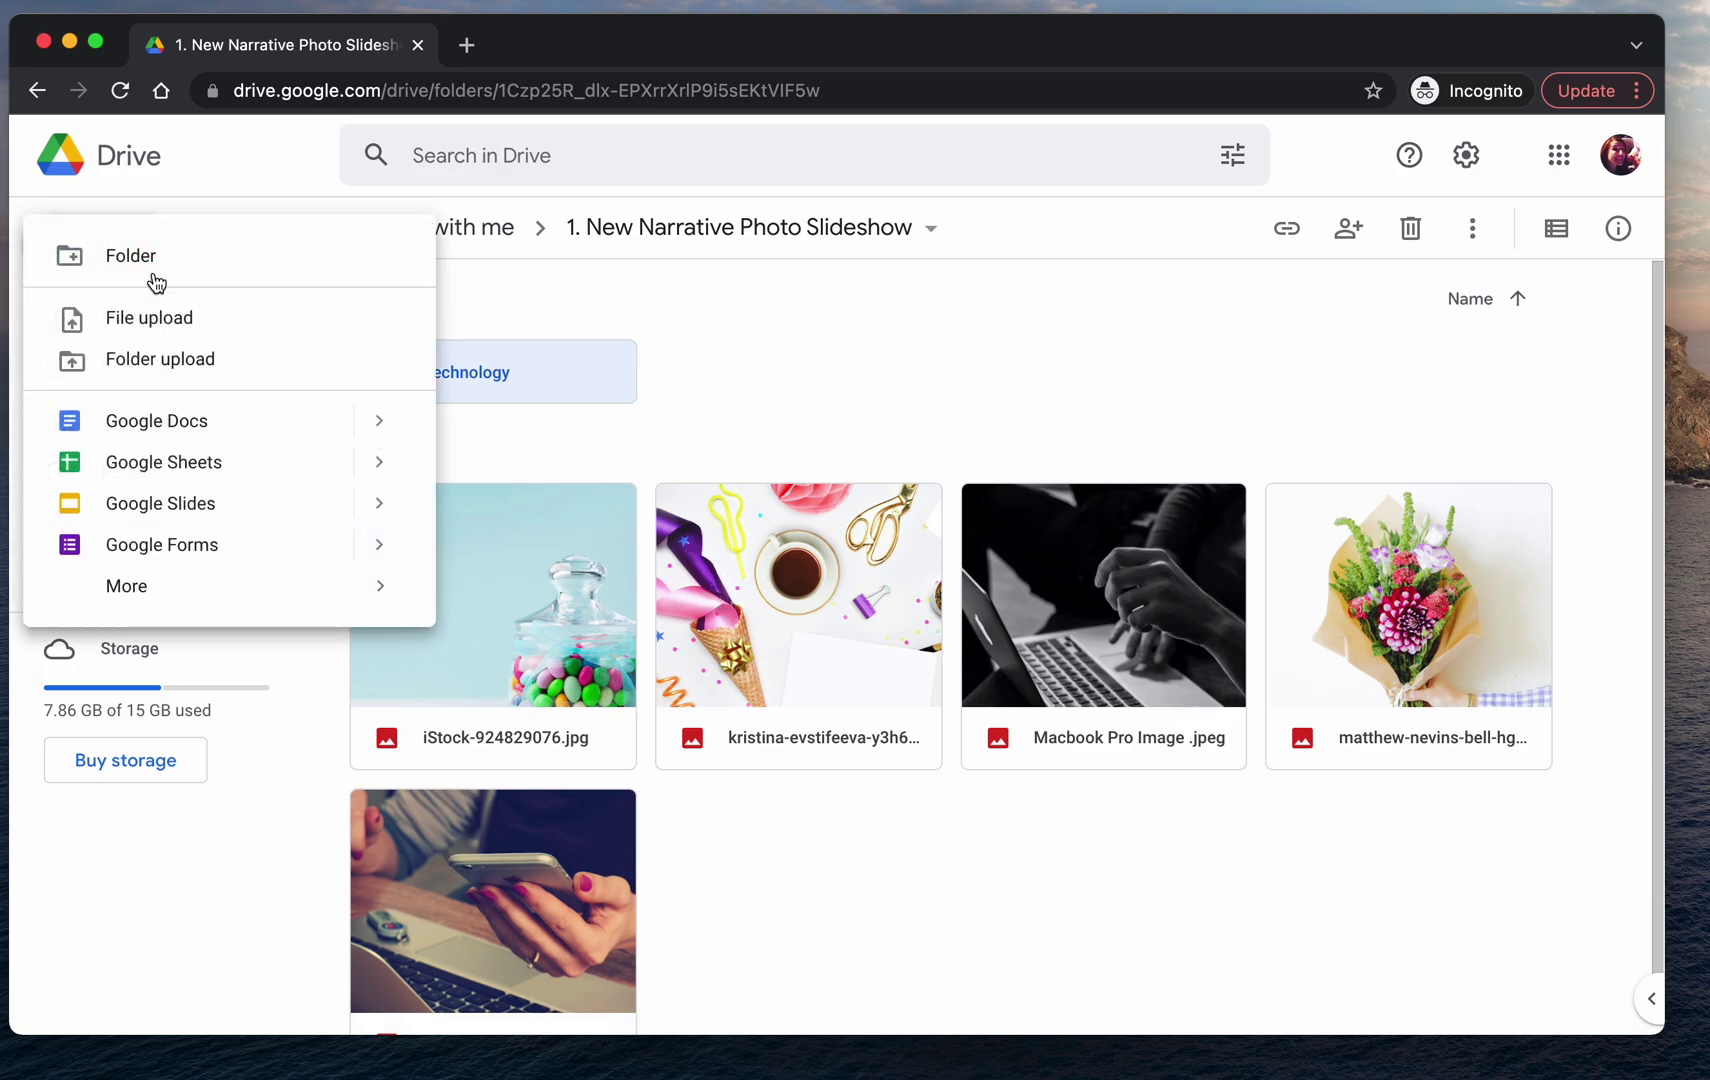
{"action": "left_click", "coordinate": [153, 272]}
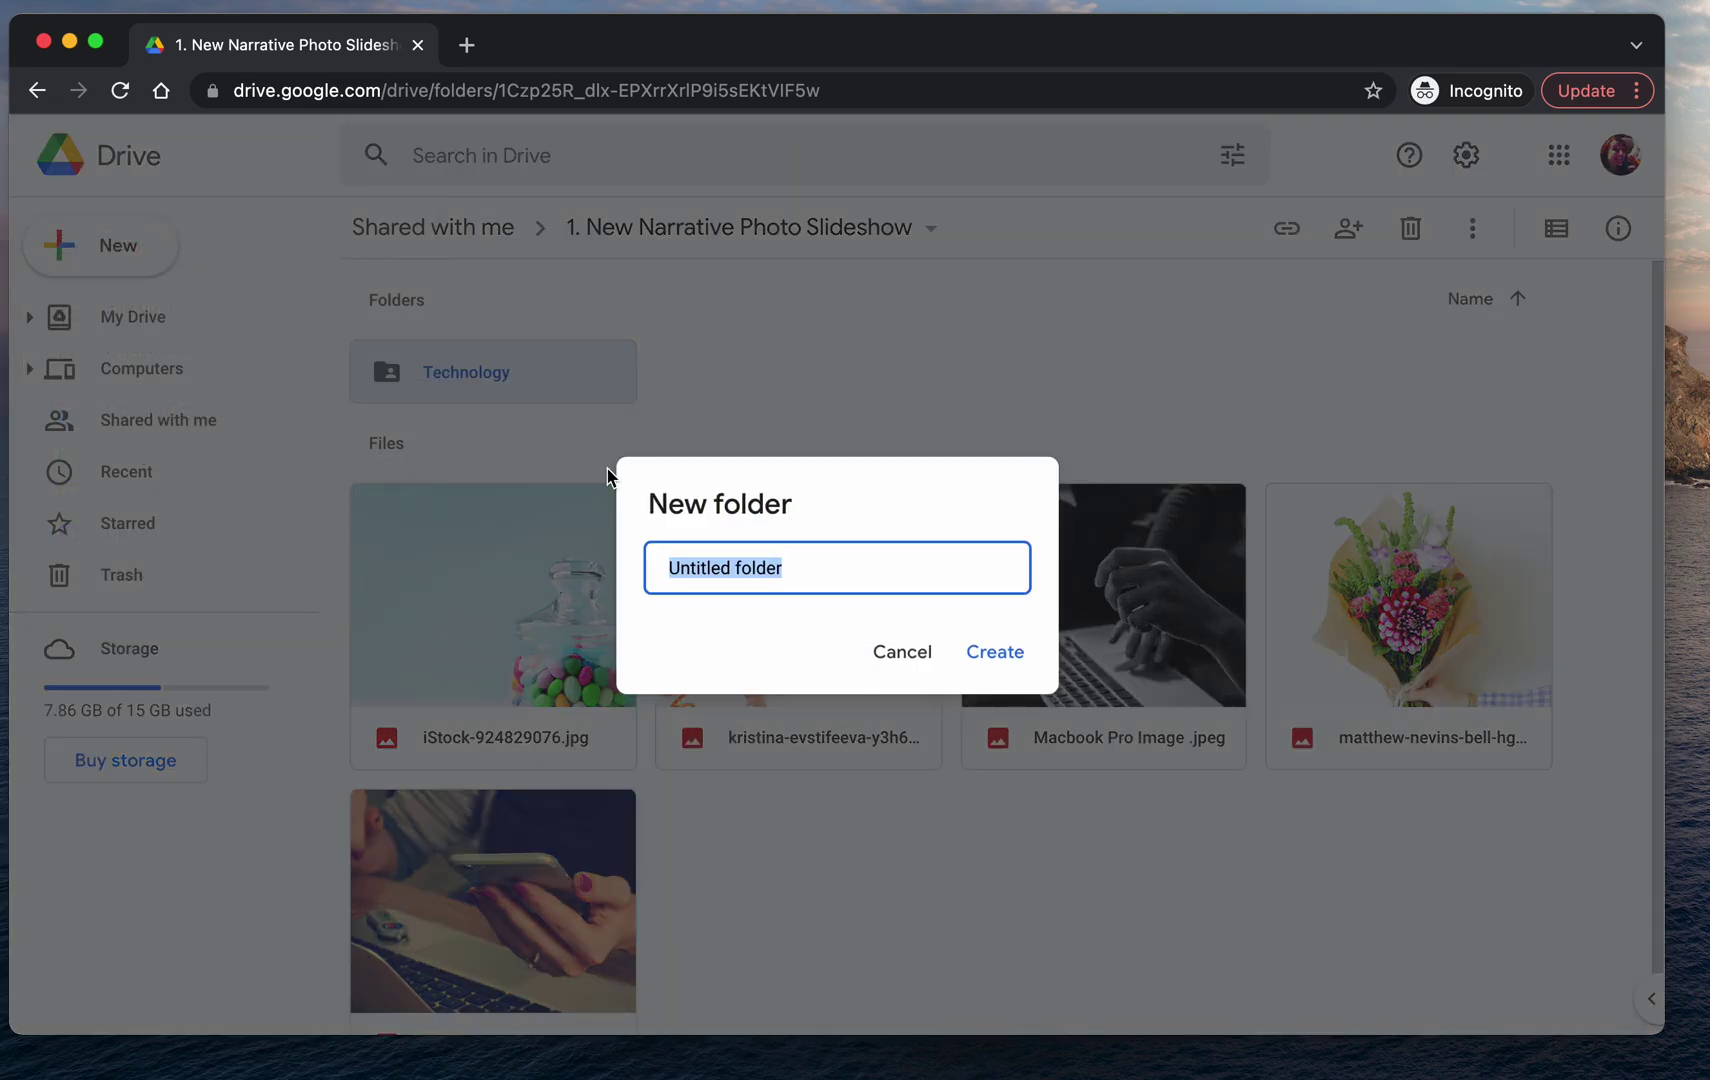
{"action": "type", "text": "Fun"}
{"action": "key", "text": "Return"}
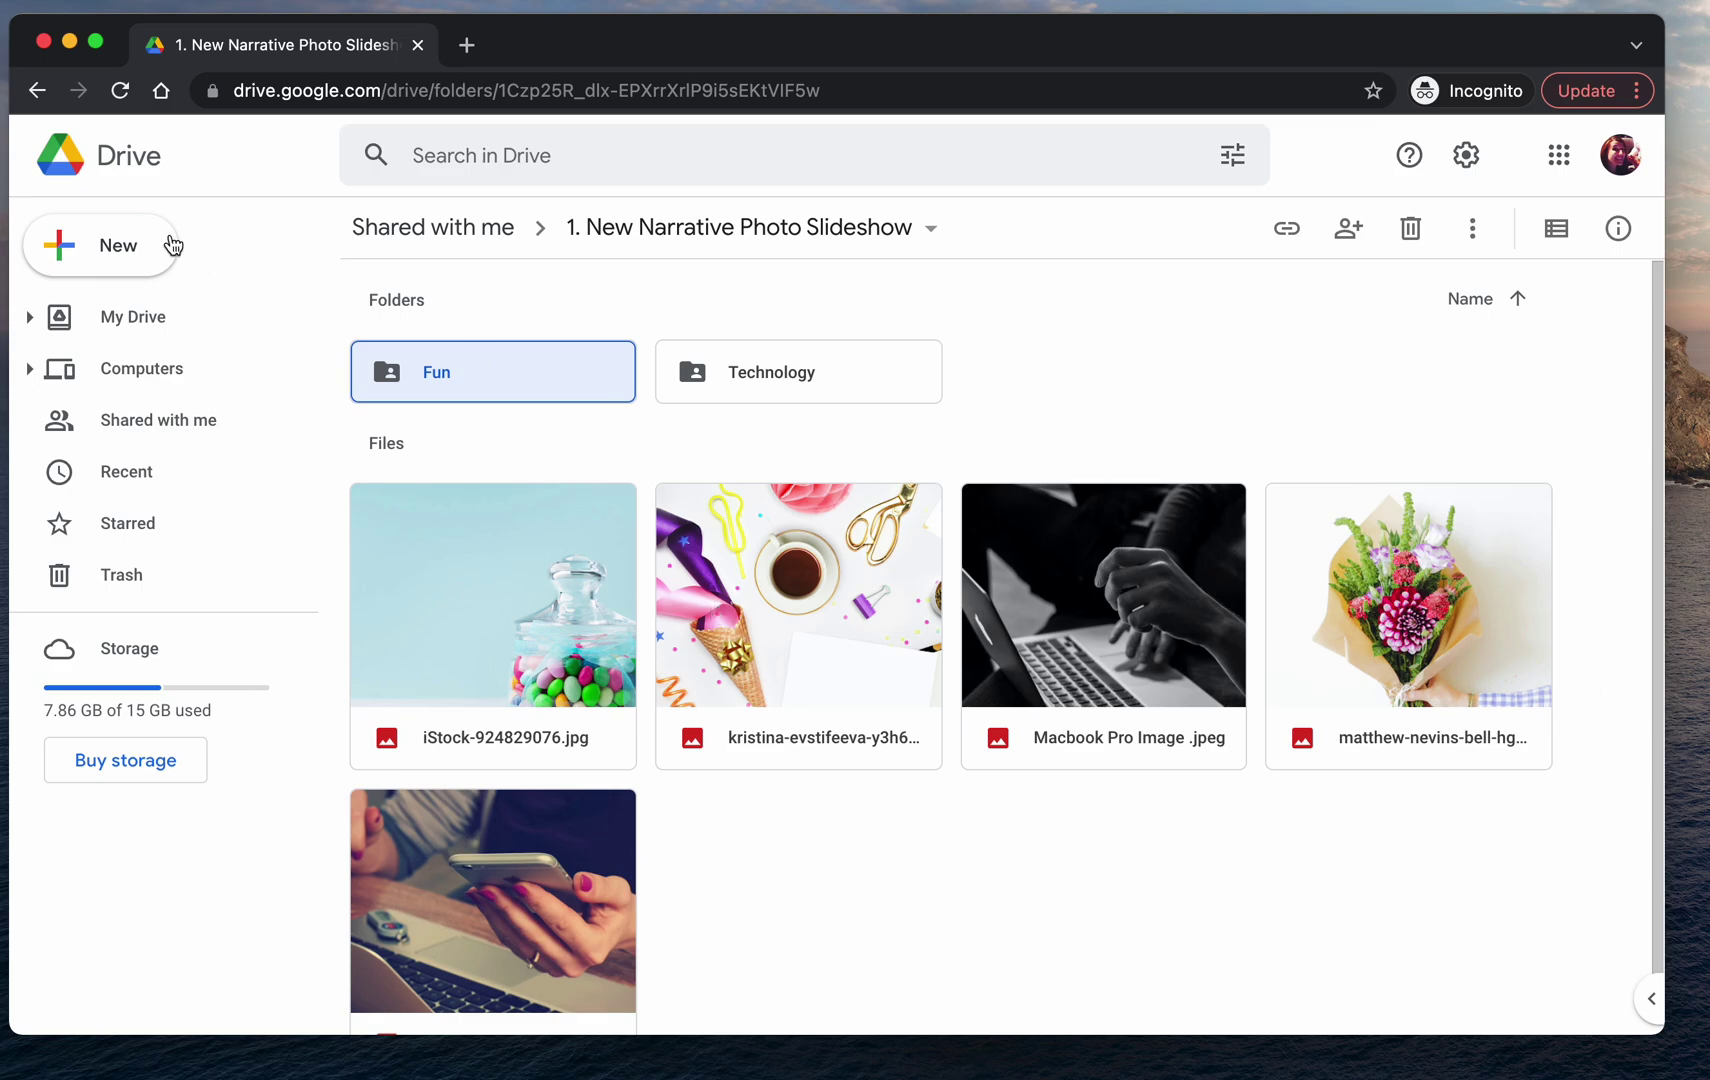
{"action": "left_click", "coordinate": [90, 250]}
{"action": "left_click", "coordinate": [95, 258]}
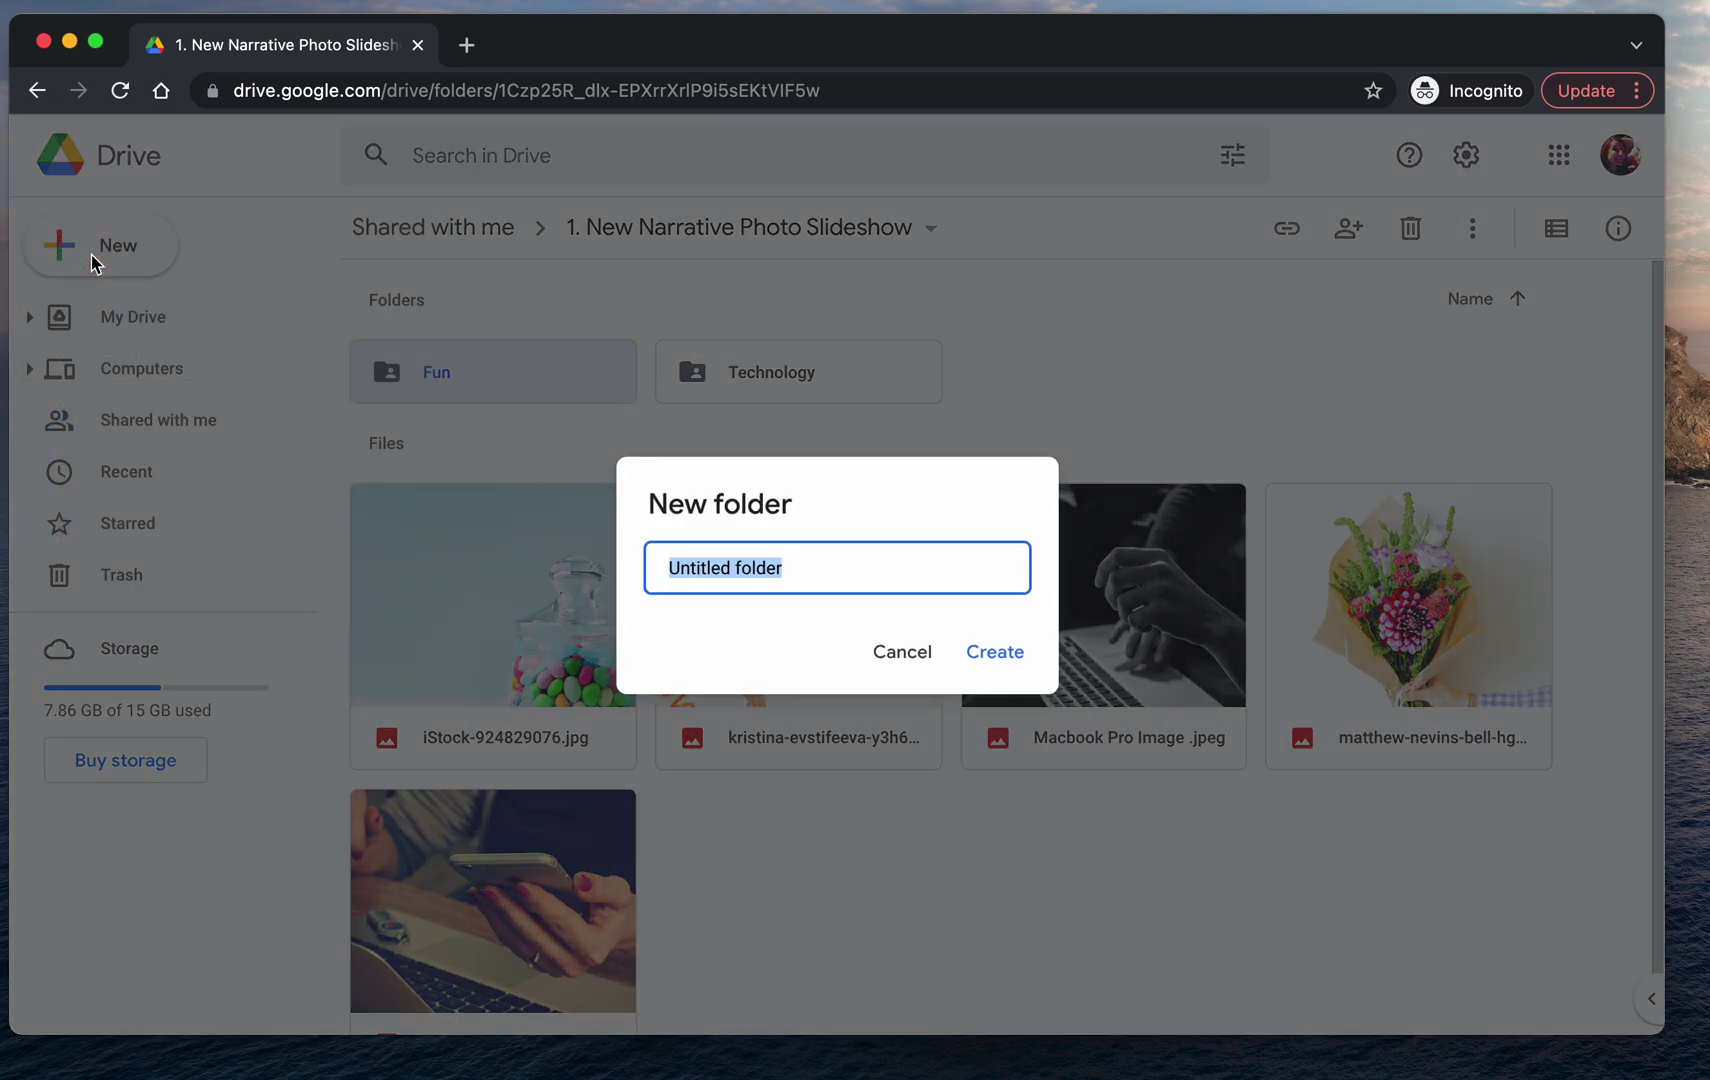
{"action": "type", "text": "Flowers"}
{"action": "key", "text": "Return"}
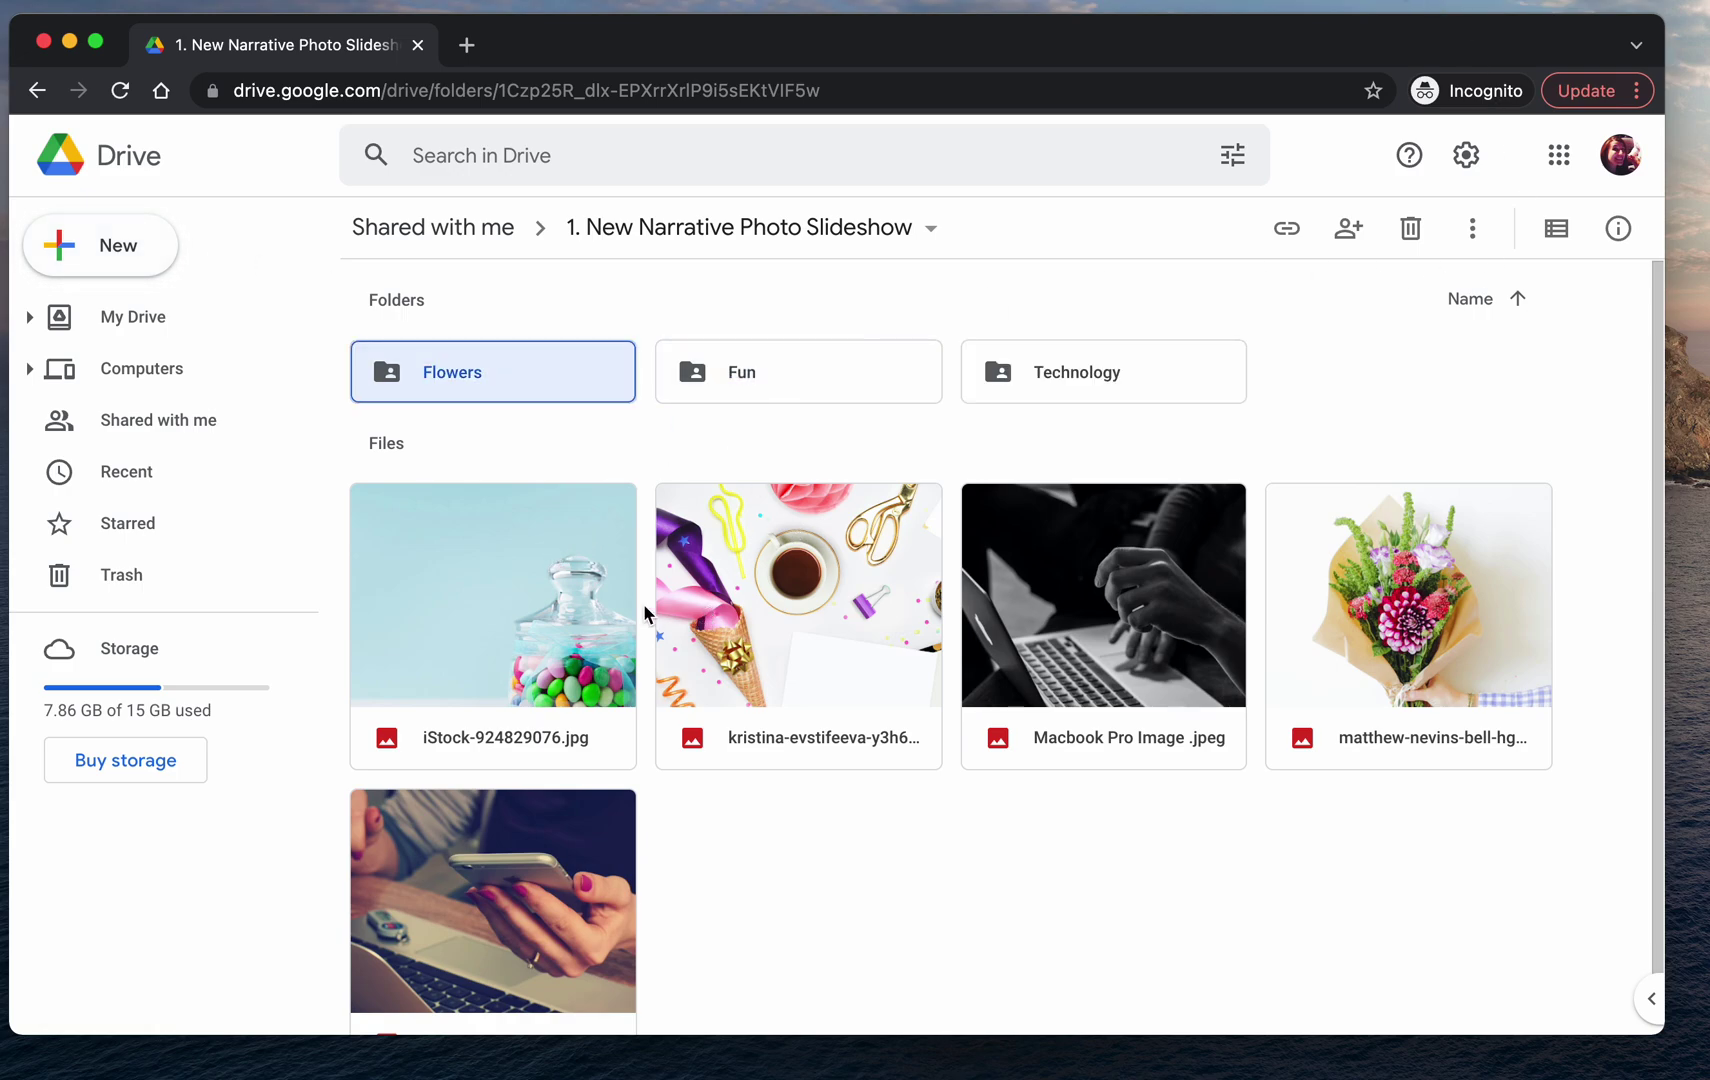
Move iStock-924829076.jpg and the kristina-evstifeeva photo into the Fun folder
{"action": "left_click", "coordinate": [551, 660]}
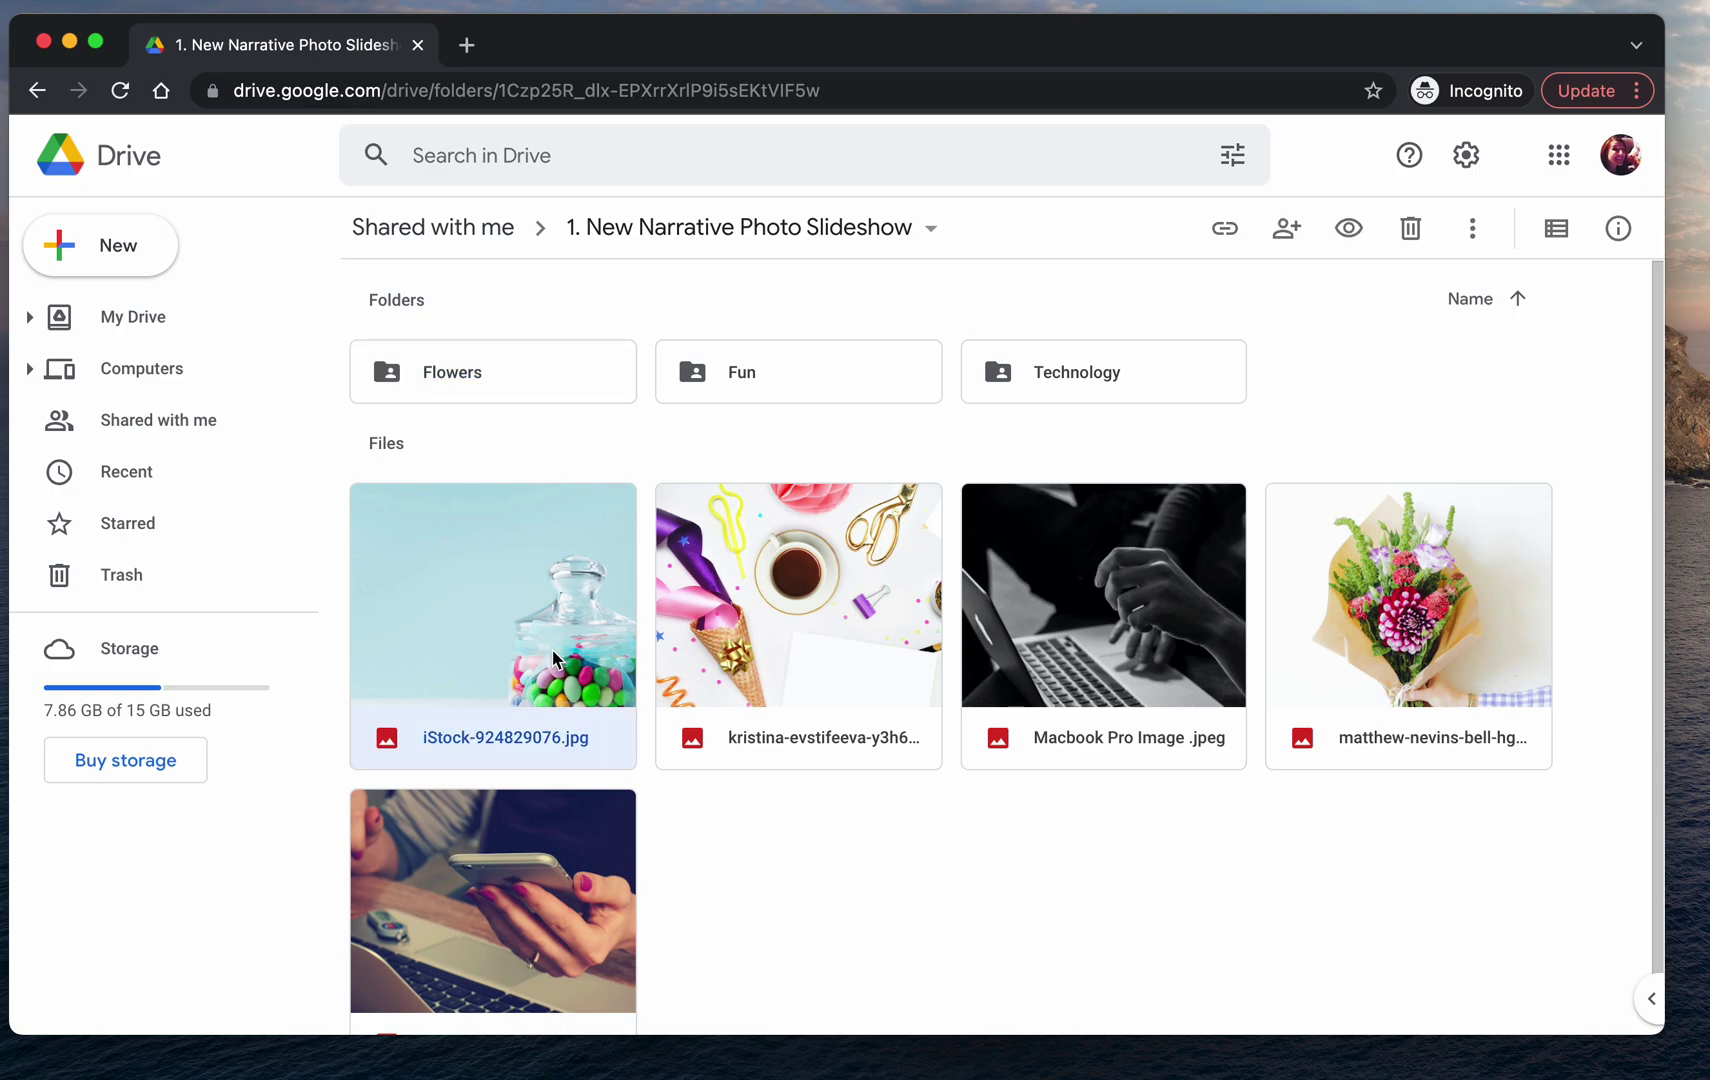
{"action": "left_click_drag", "start_coordinate": [604, 650], "coordinate": [731, 368]}
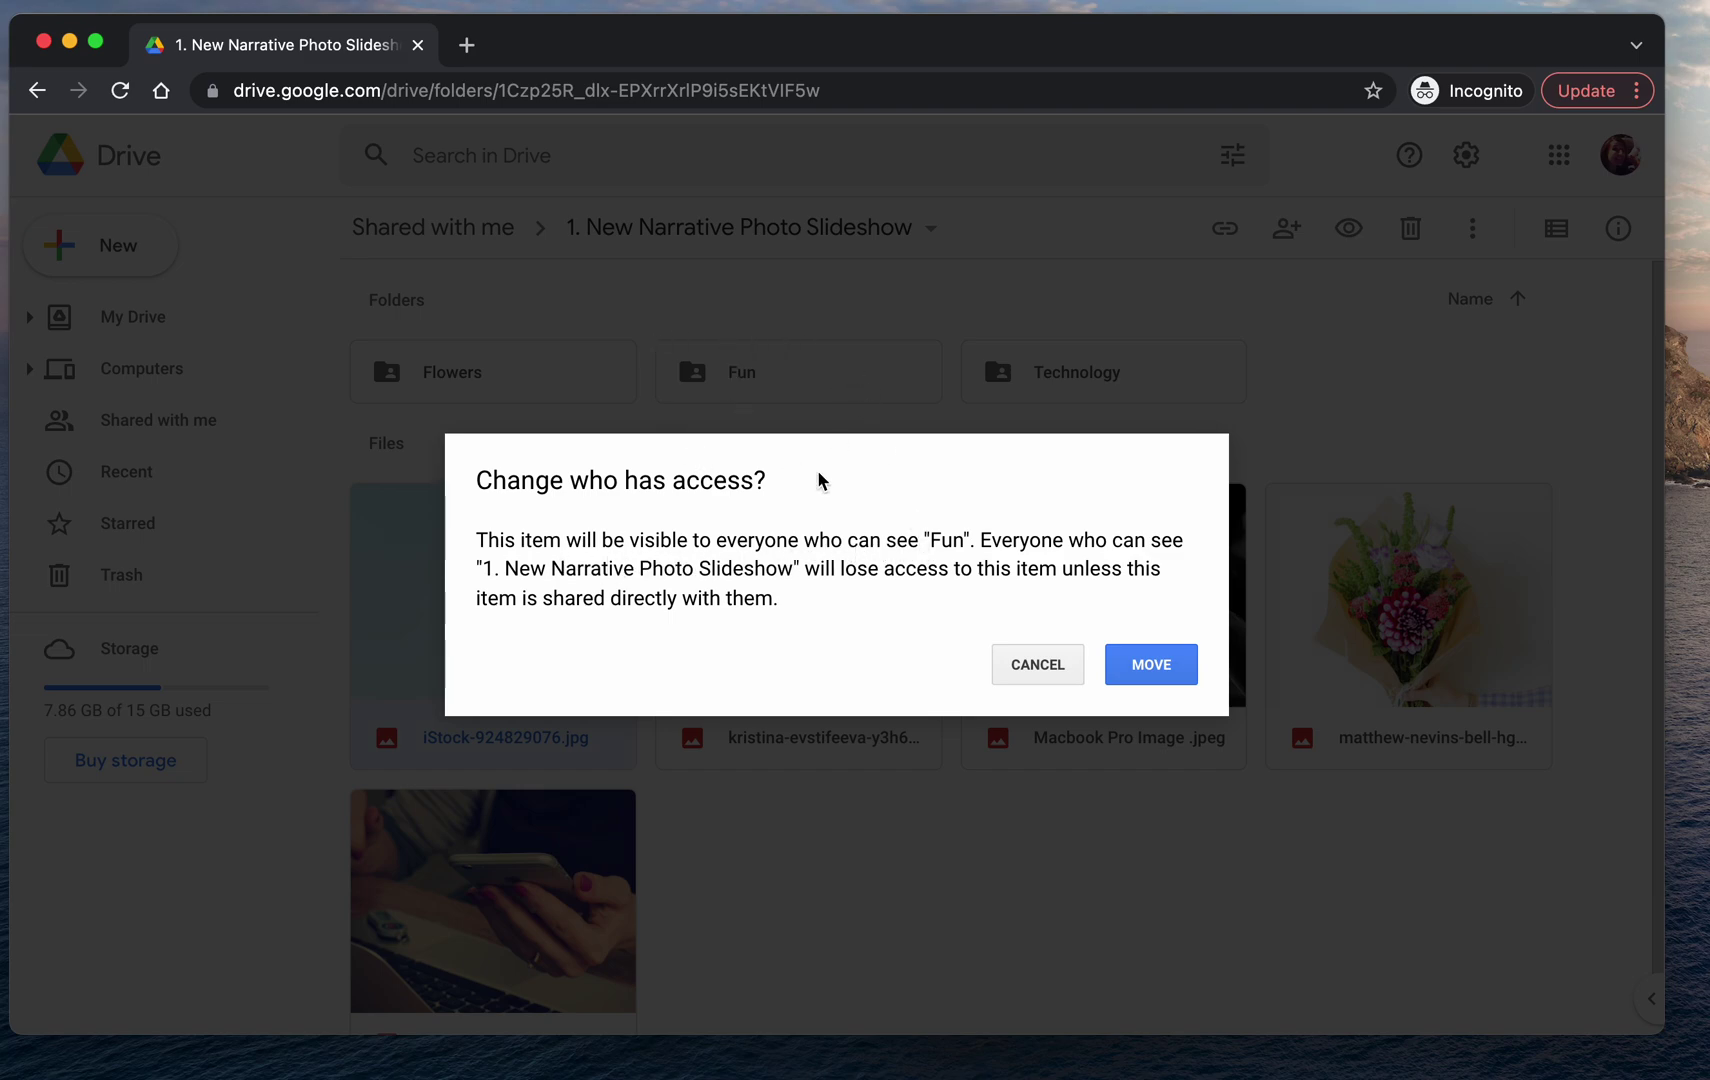
{"action": "left_click", "coordinate": [1146, 678]}
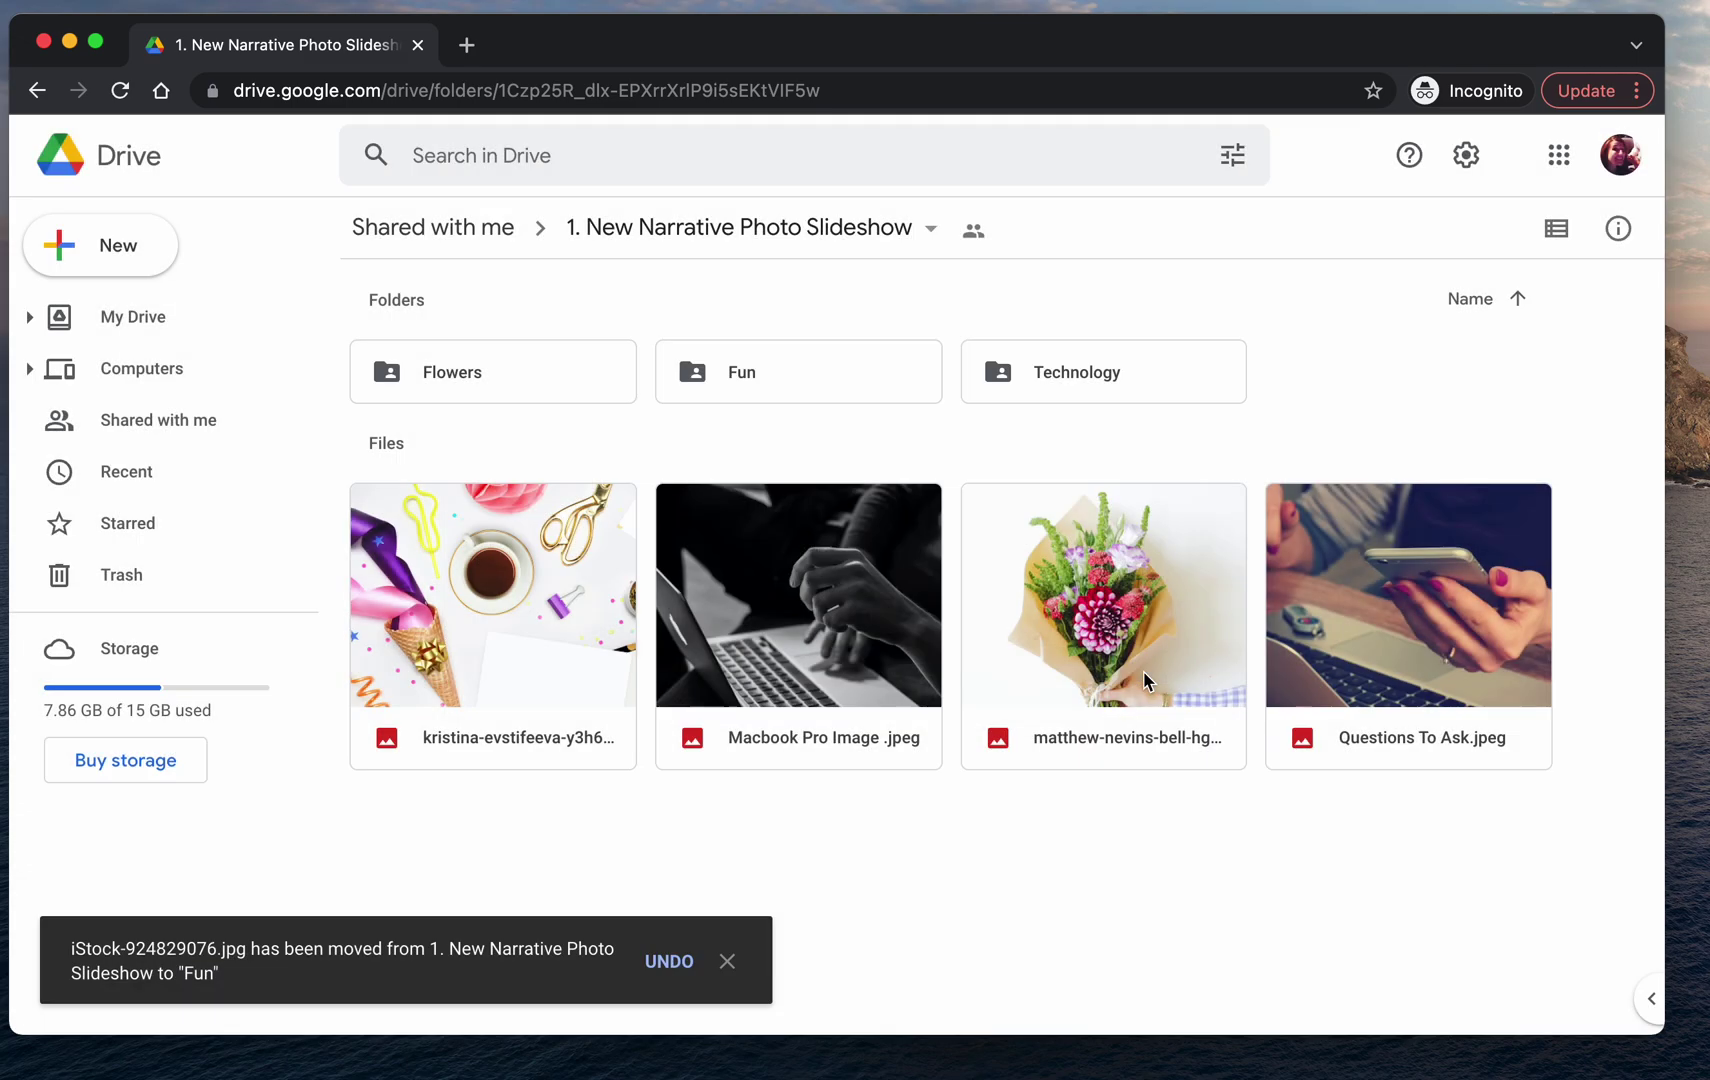
{"action": "left_click", "coordinate": [727, 961]}
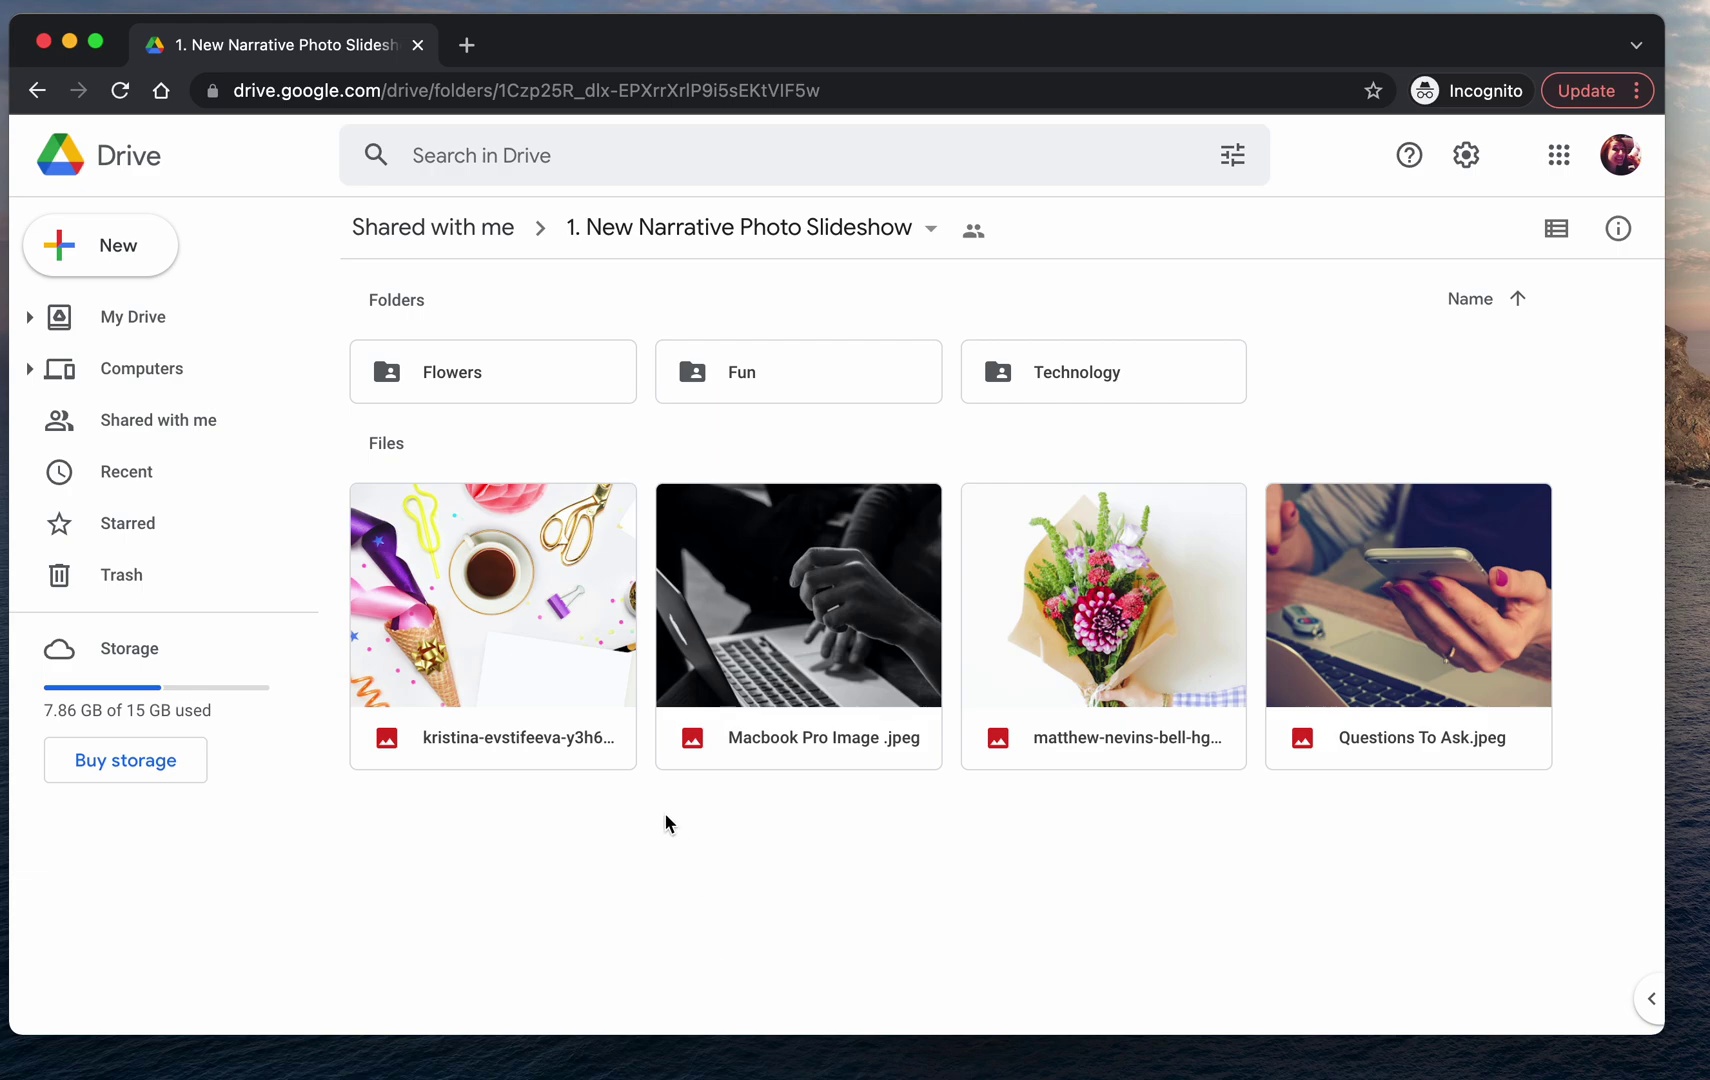
{"action": "left_click_drag", "start_coordinate": [525, 570], "coordinate": [778, 375]}
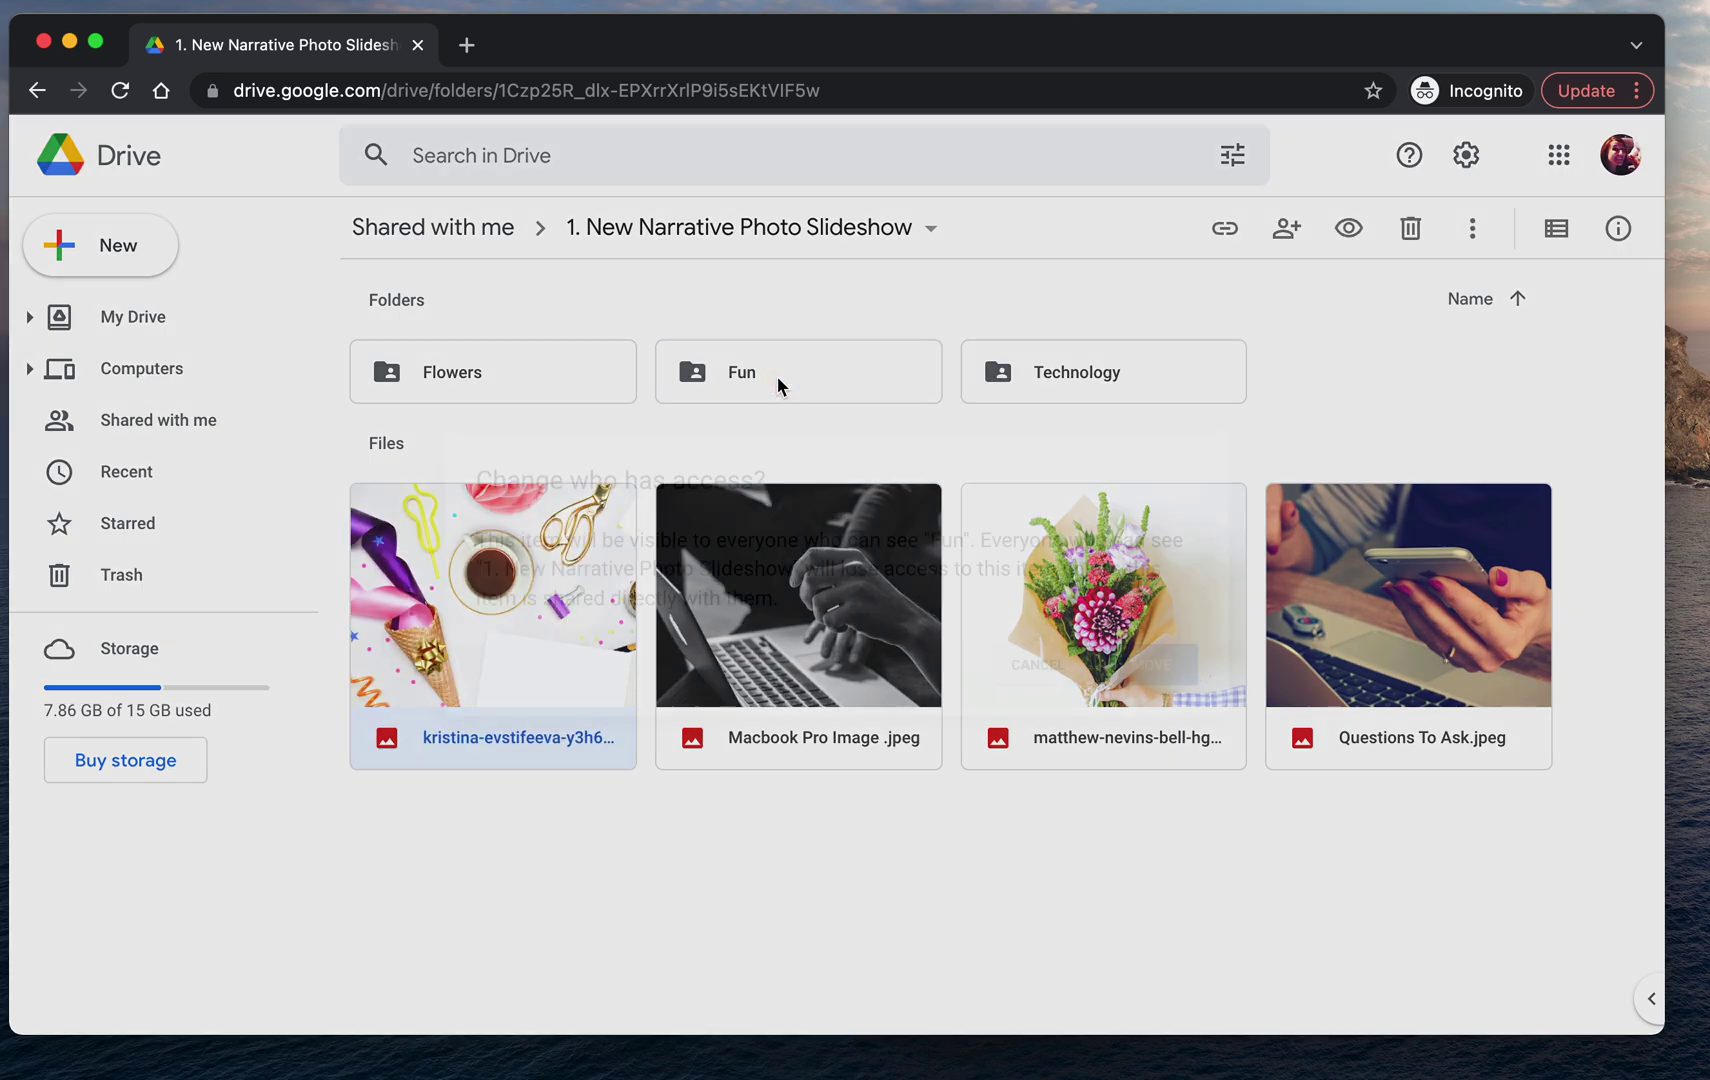
{"action": "left_click", "coordinate": [1163, 663]}
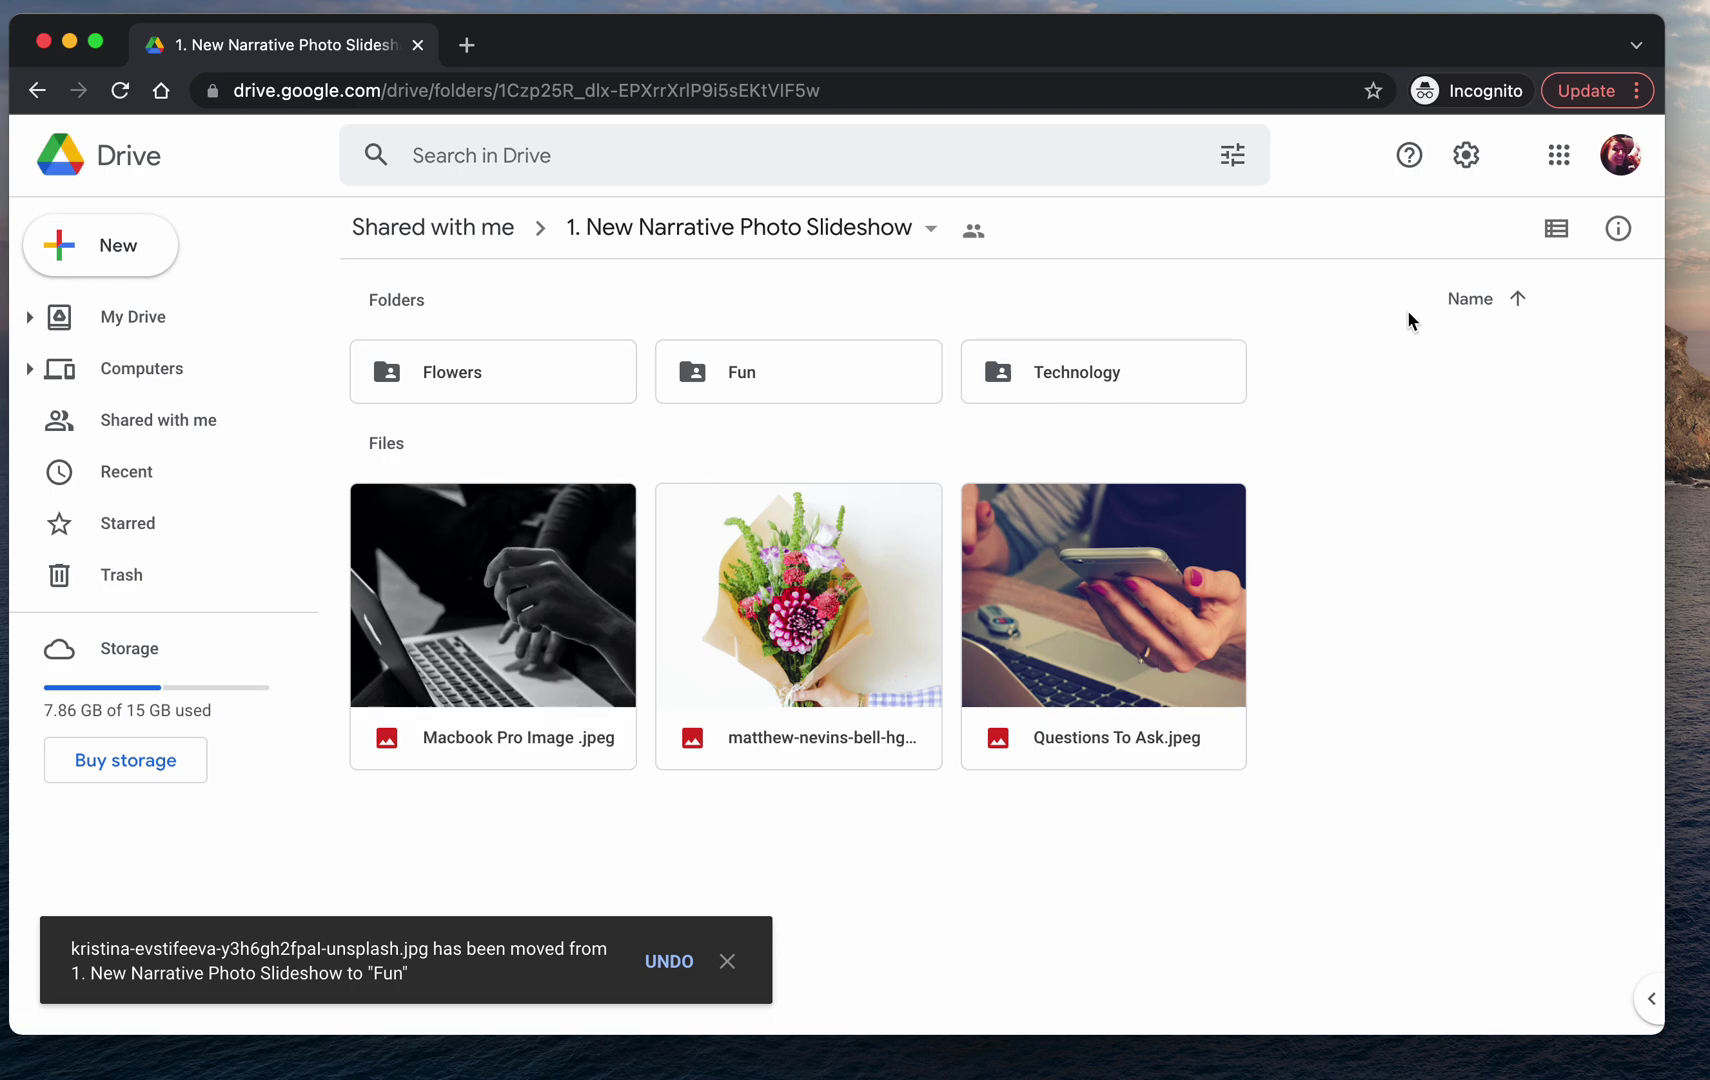
Move Questions To Ask.jpeg into the Technology folder
{"action": "right_click", "coordinate": [1161, 592]}
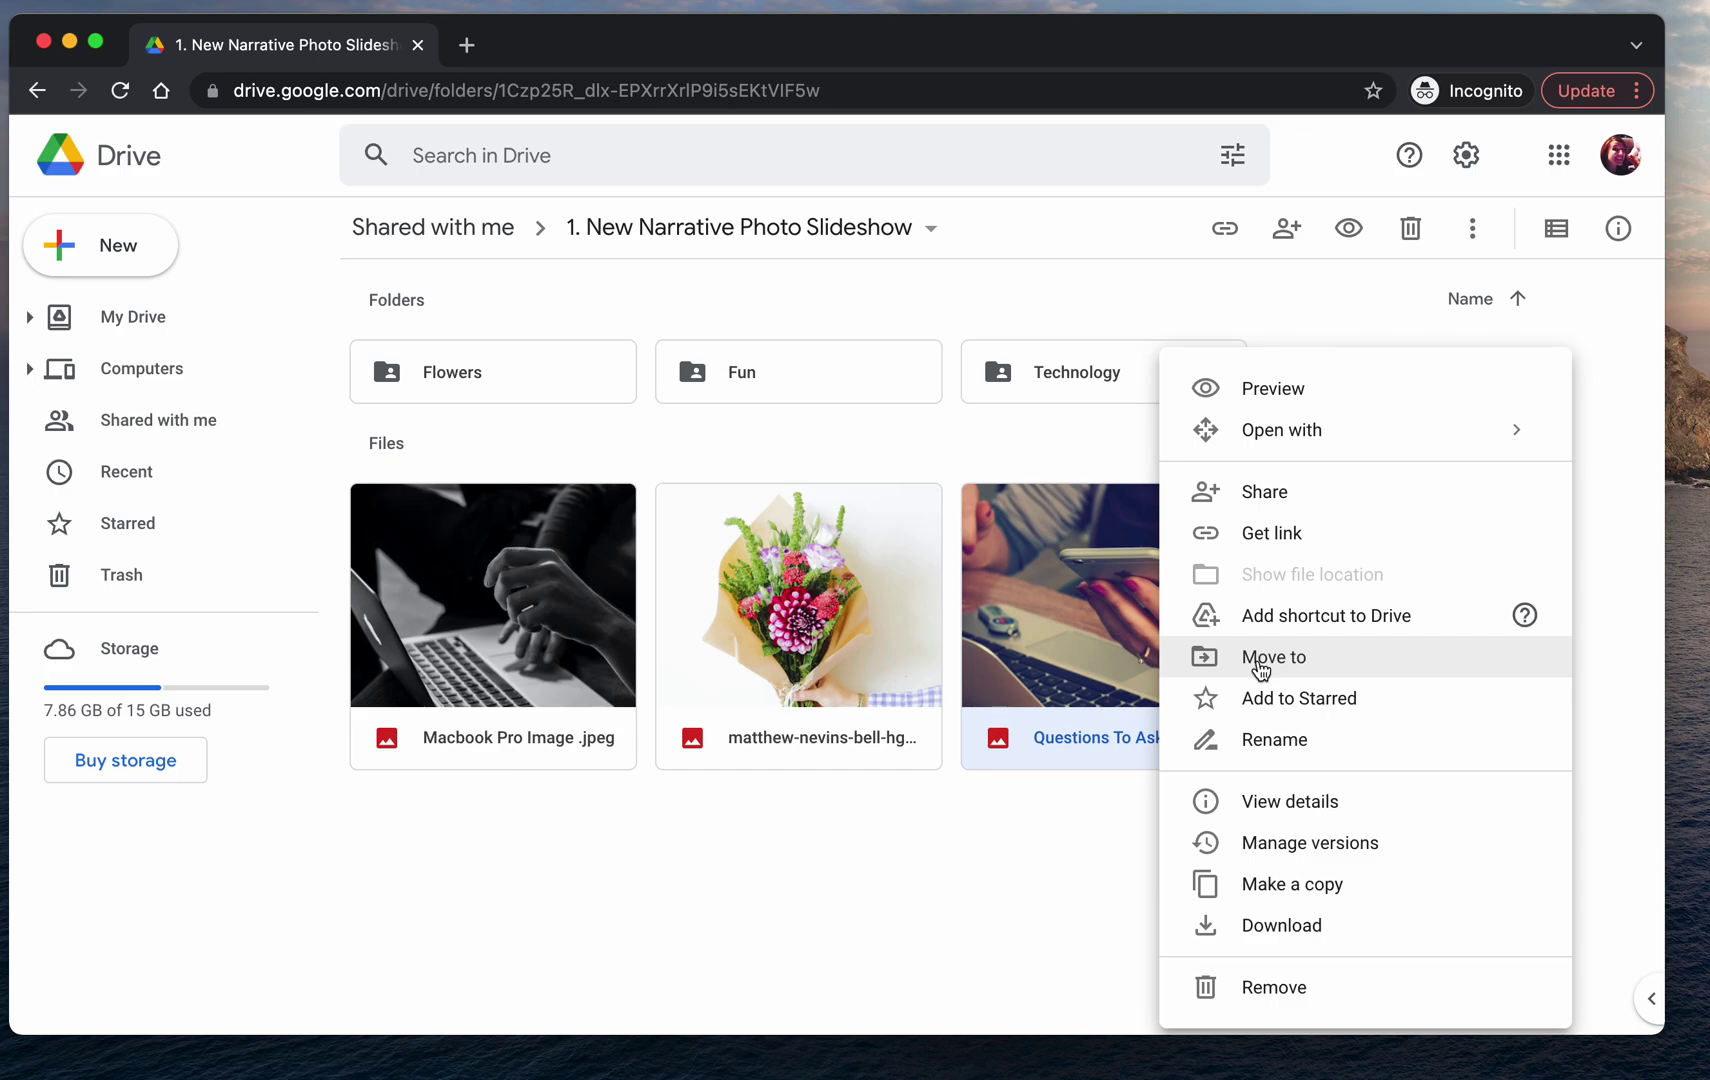
{"action": "left_click", "coordinate": [1101, 655]}
{"action": "right_click", "coordinate": [1101, 655]}
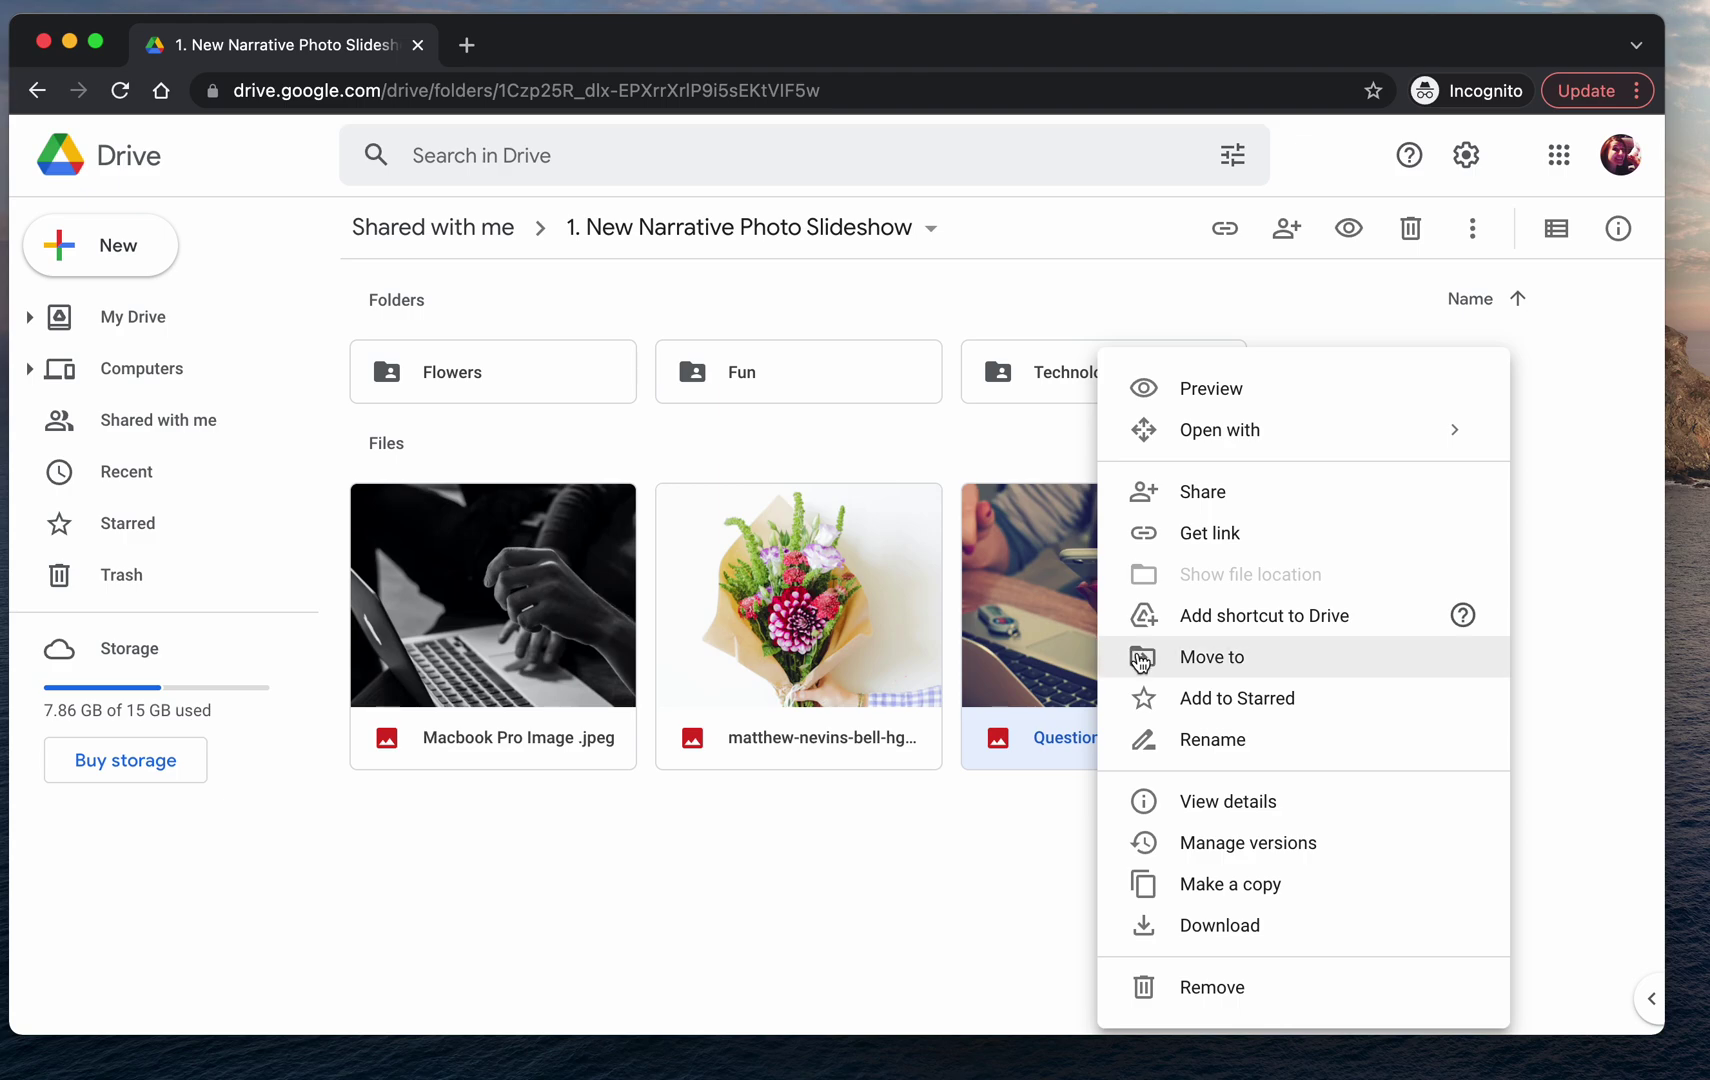
{"action": "left_click", "coordinate": [1140, 658]}
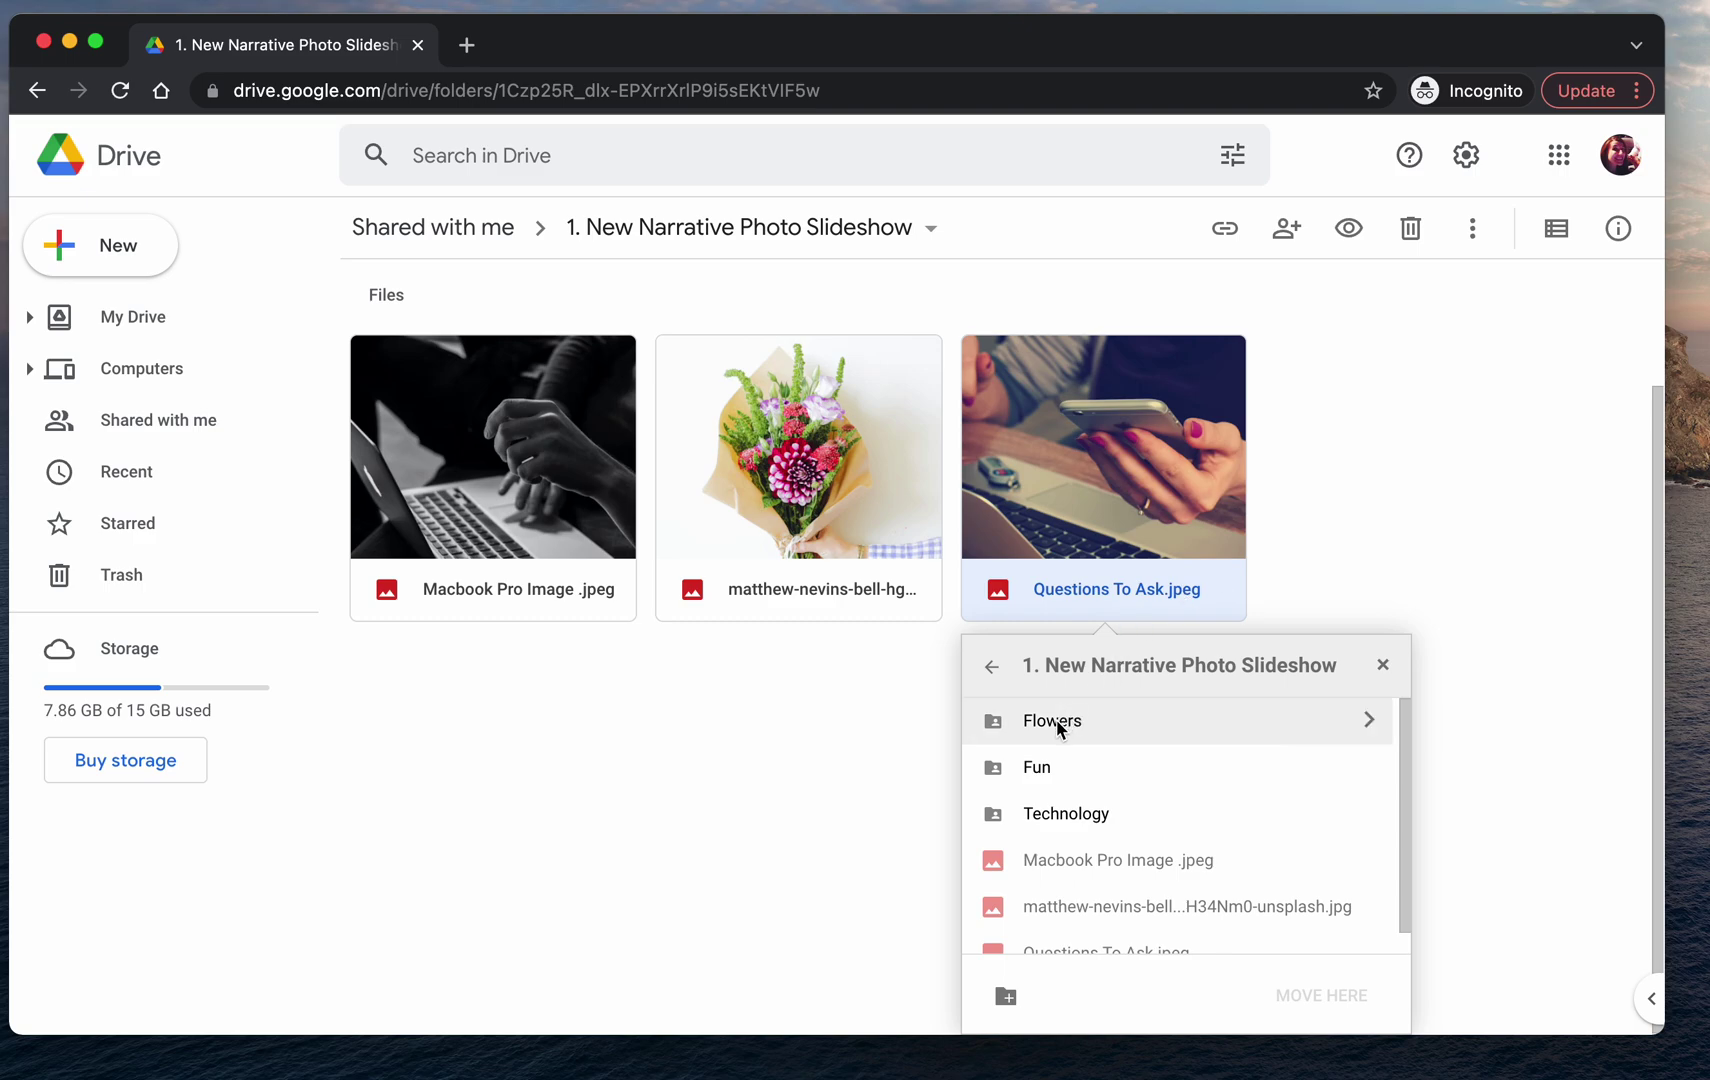
{"action": "left_click", "coordinate": [1053, 818]}
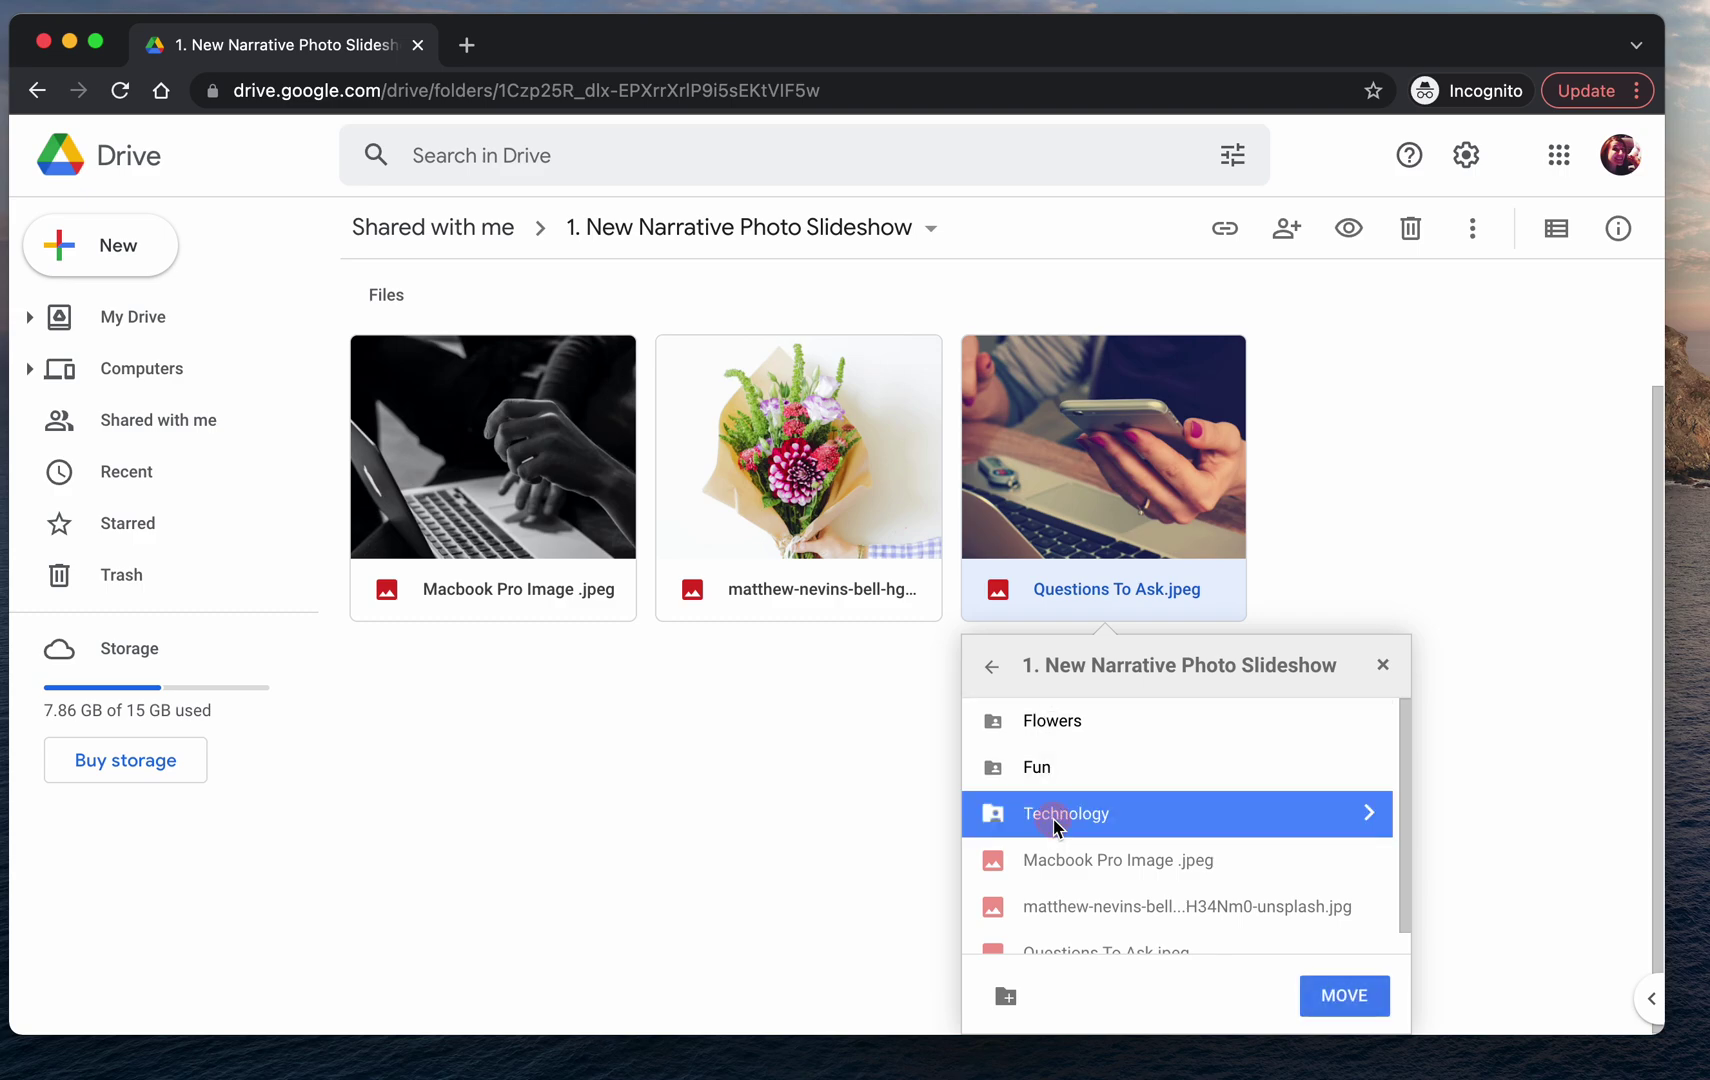
{"action": "left_click", "coordinate": [1344, 1000]}
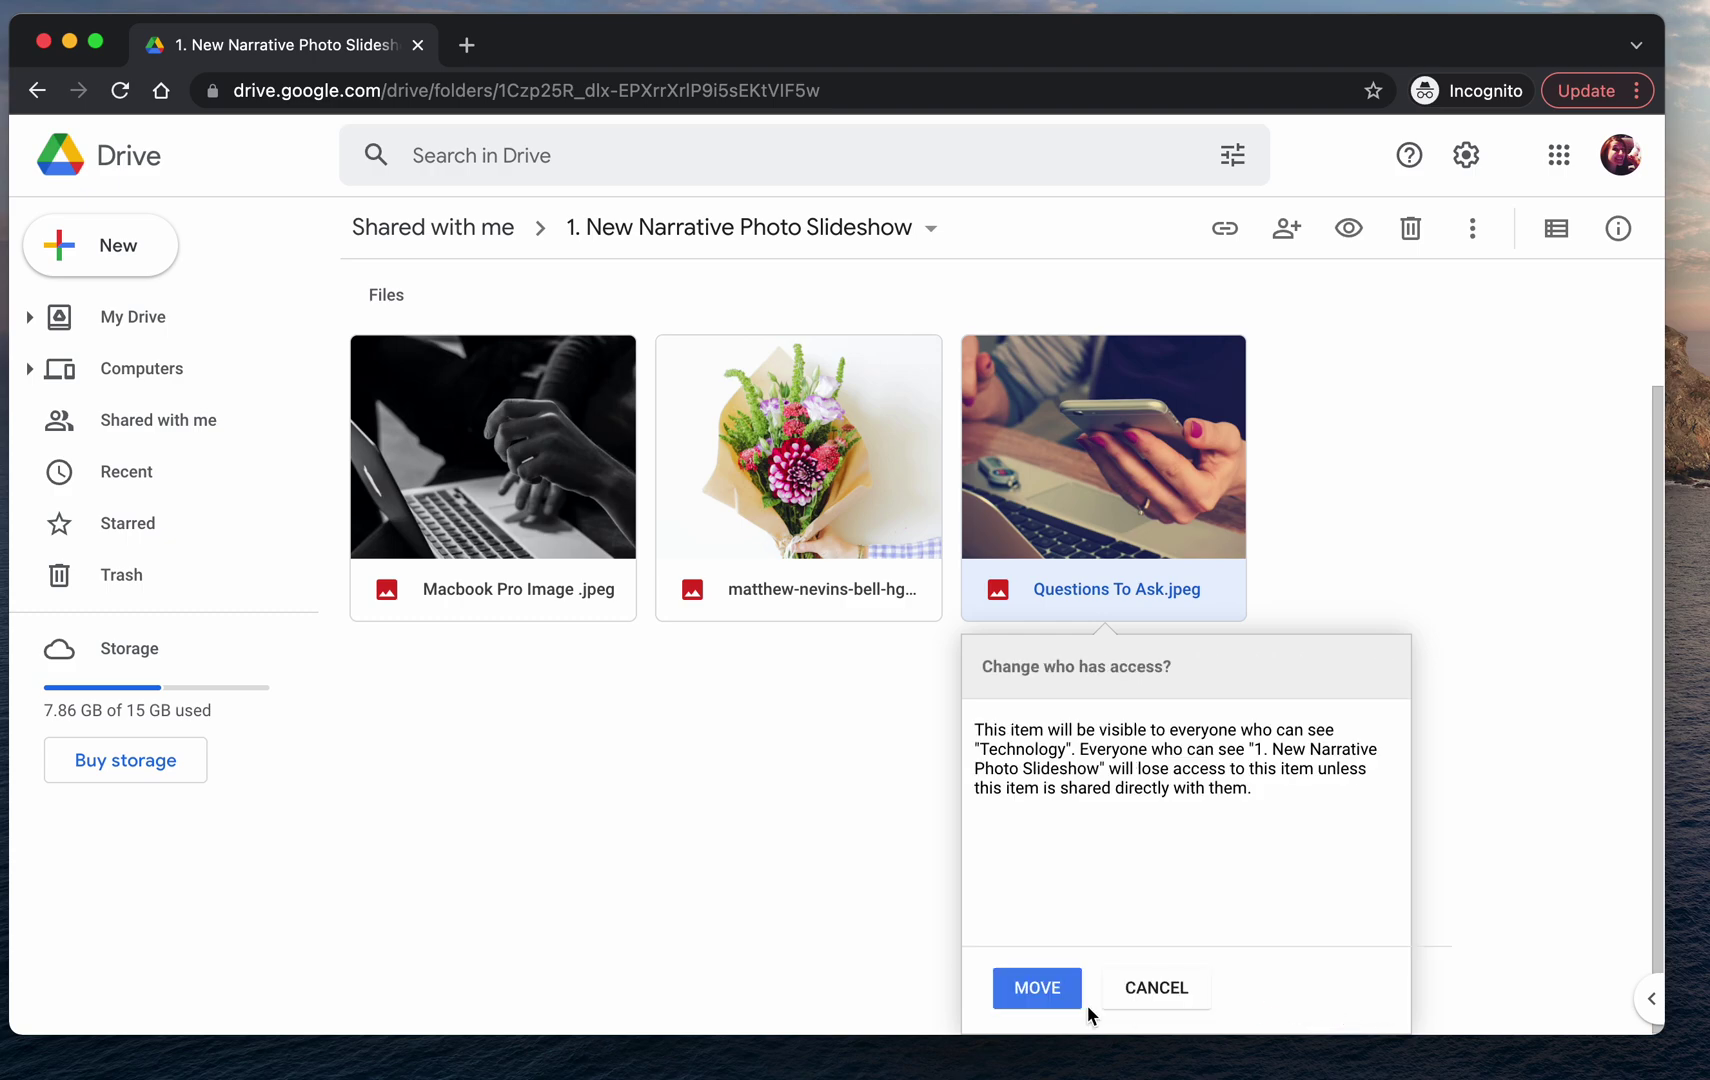
{"action": "left_click", "coordinate": [1038, 1000]}
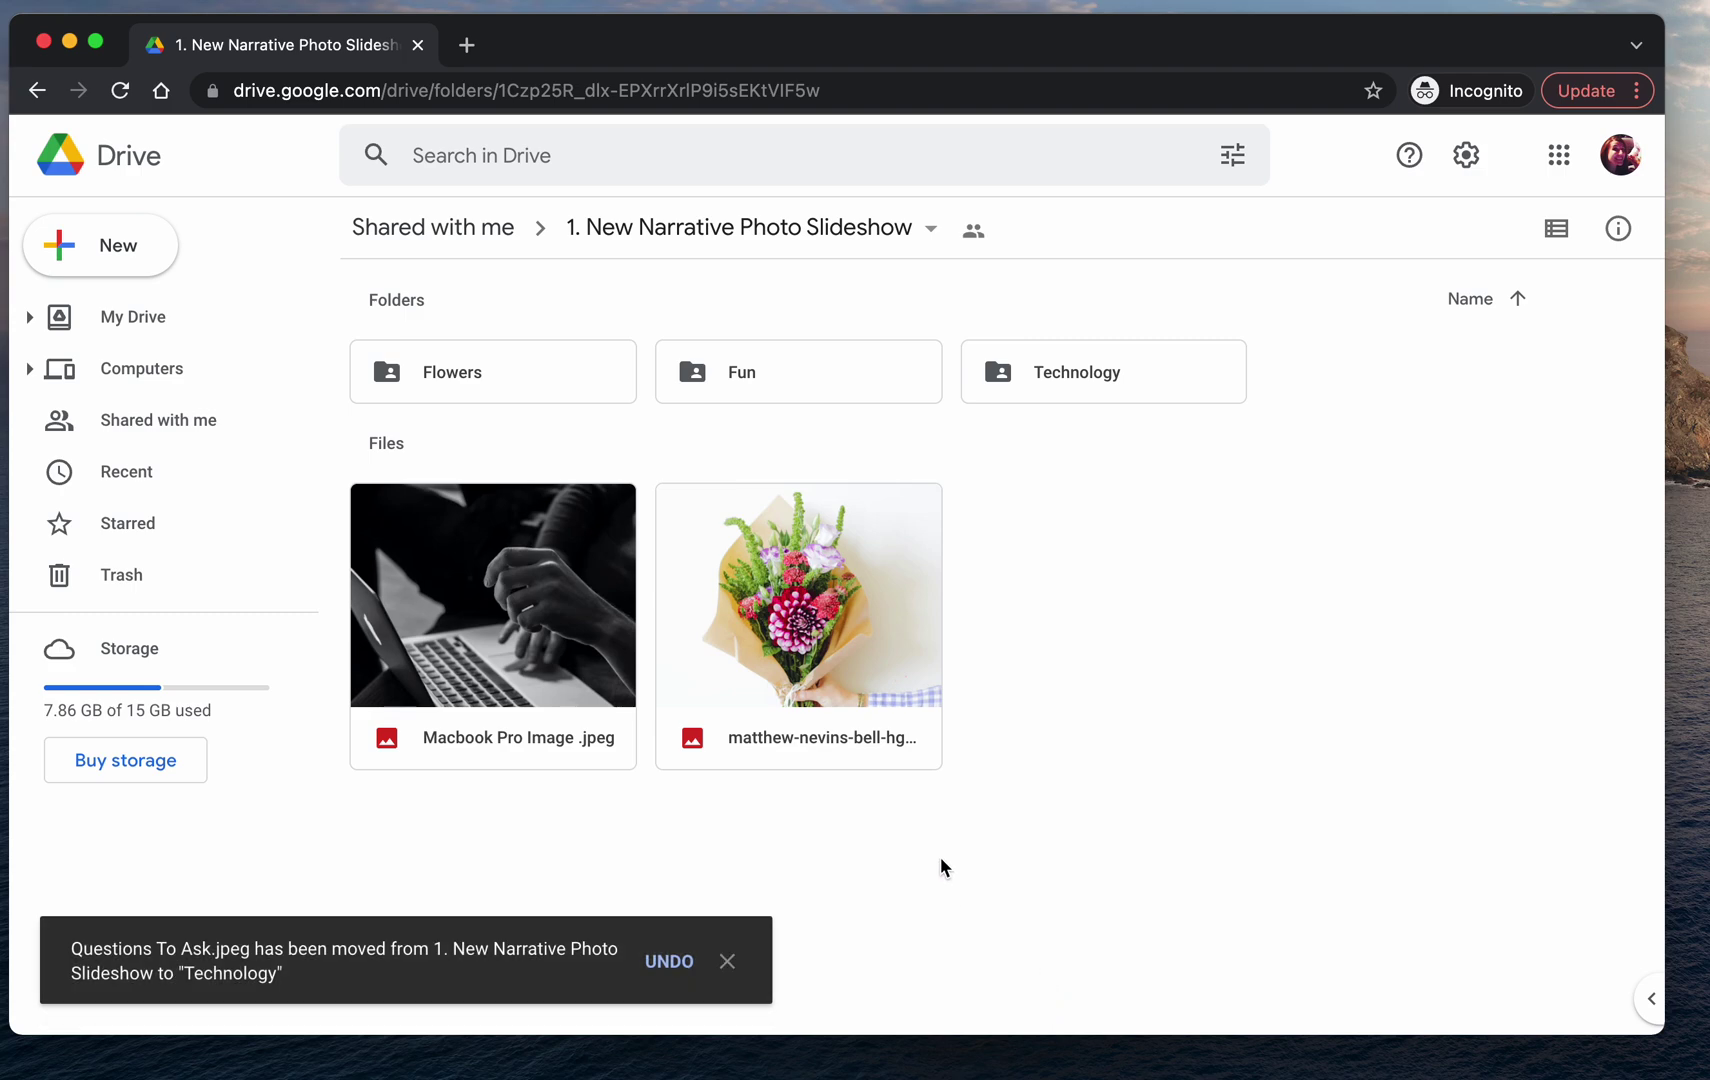
{"action": "left_click", "coordinate": [727, 960]}
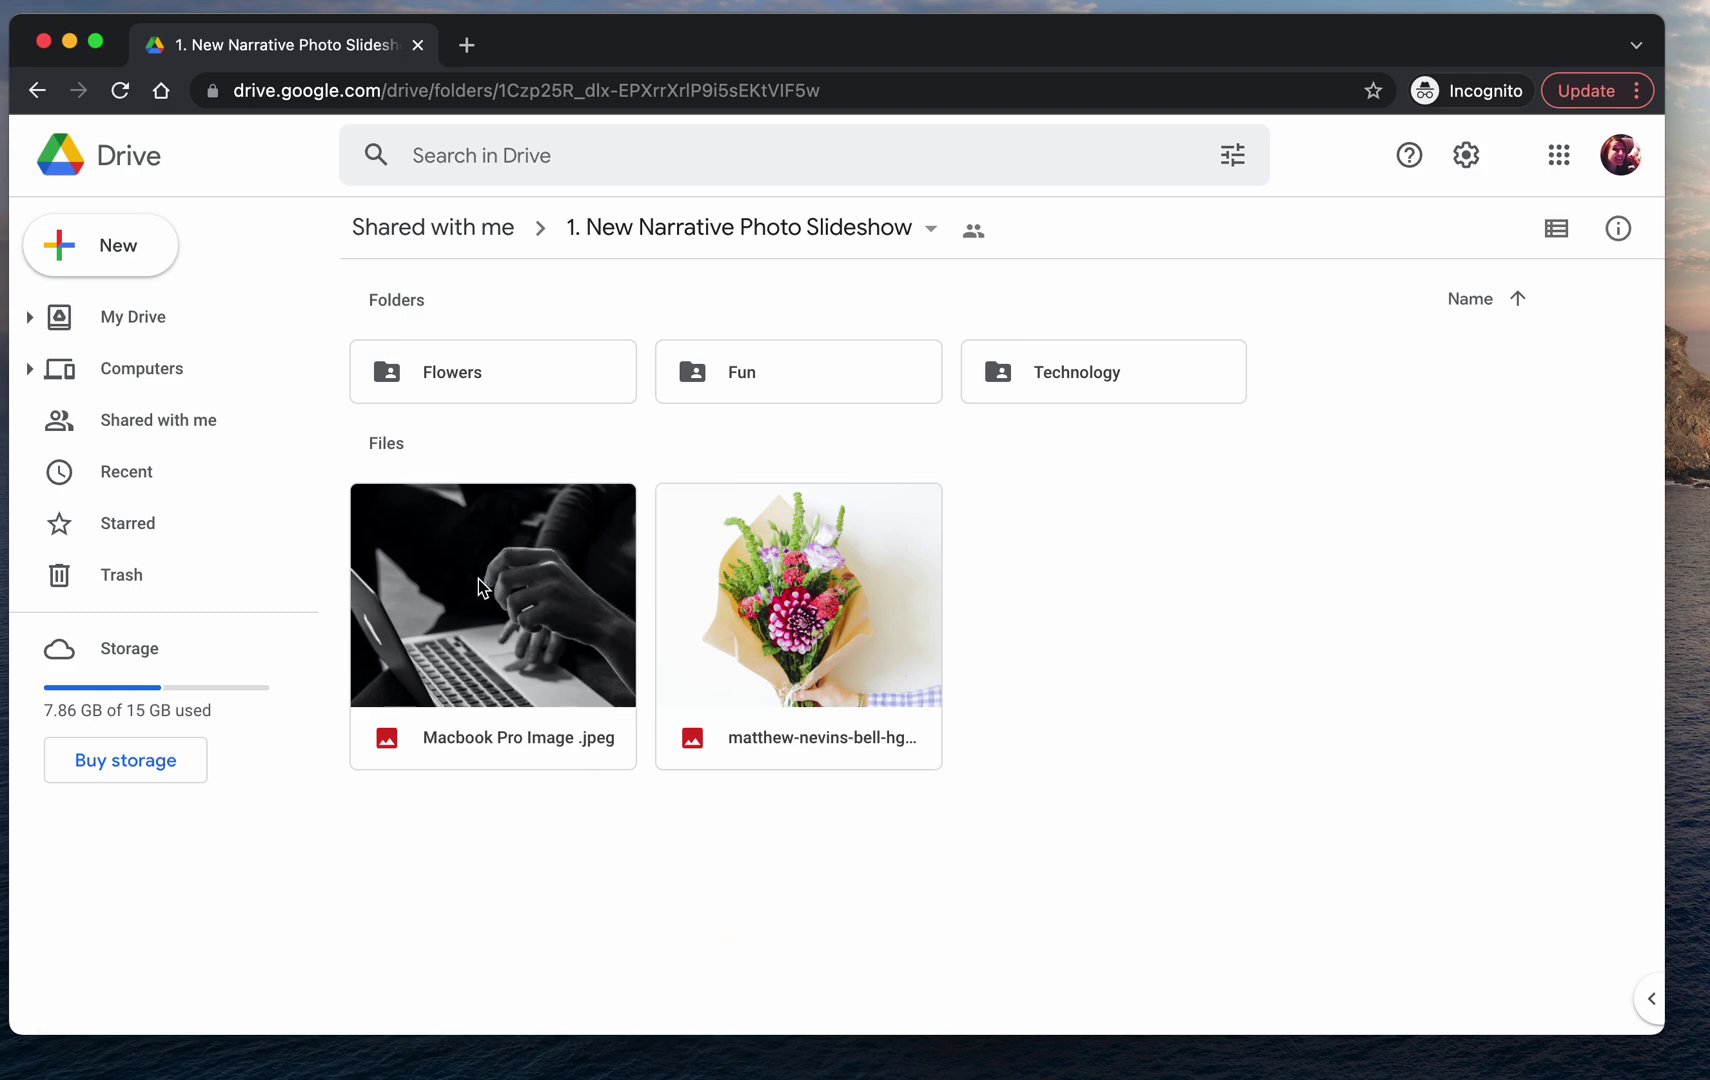
Move Macbook Pro Image .jpeg into Technology and the matthew-nevins-bell bouquet into Flowers
{"action": "left_click", "coordinate": [487, 551]}
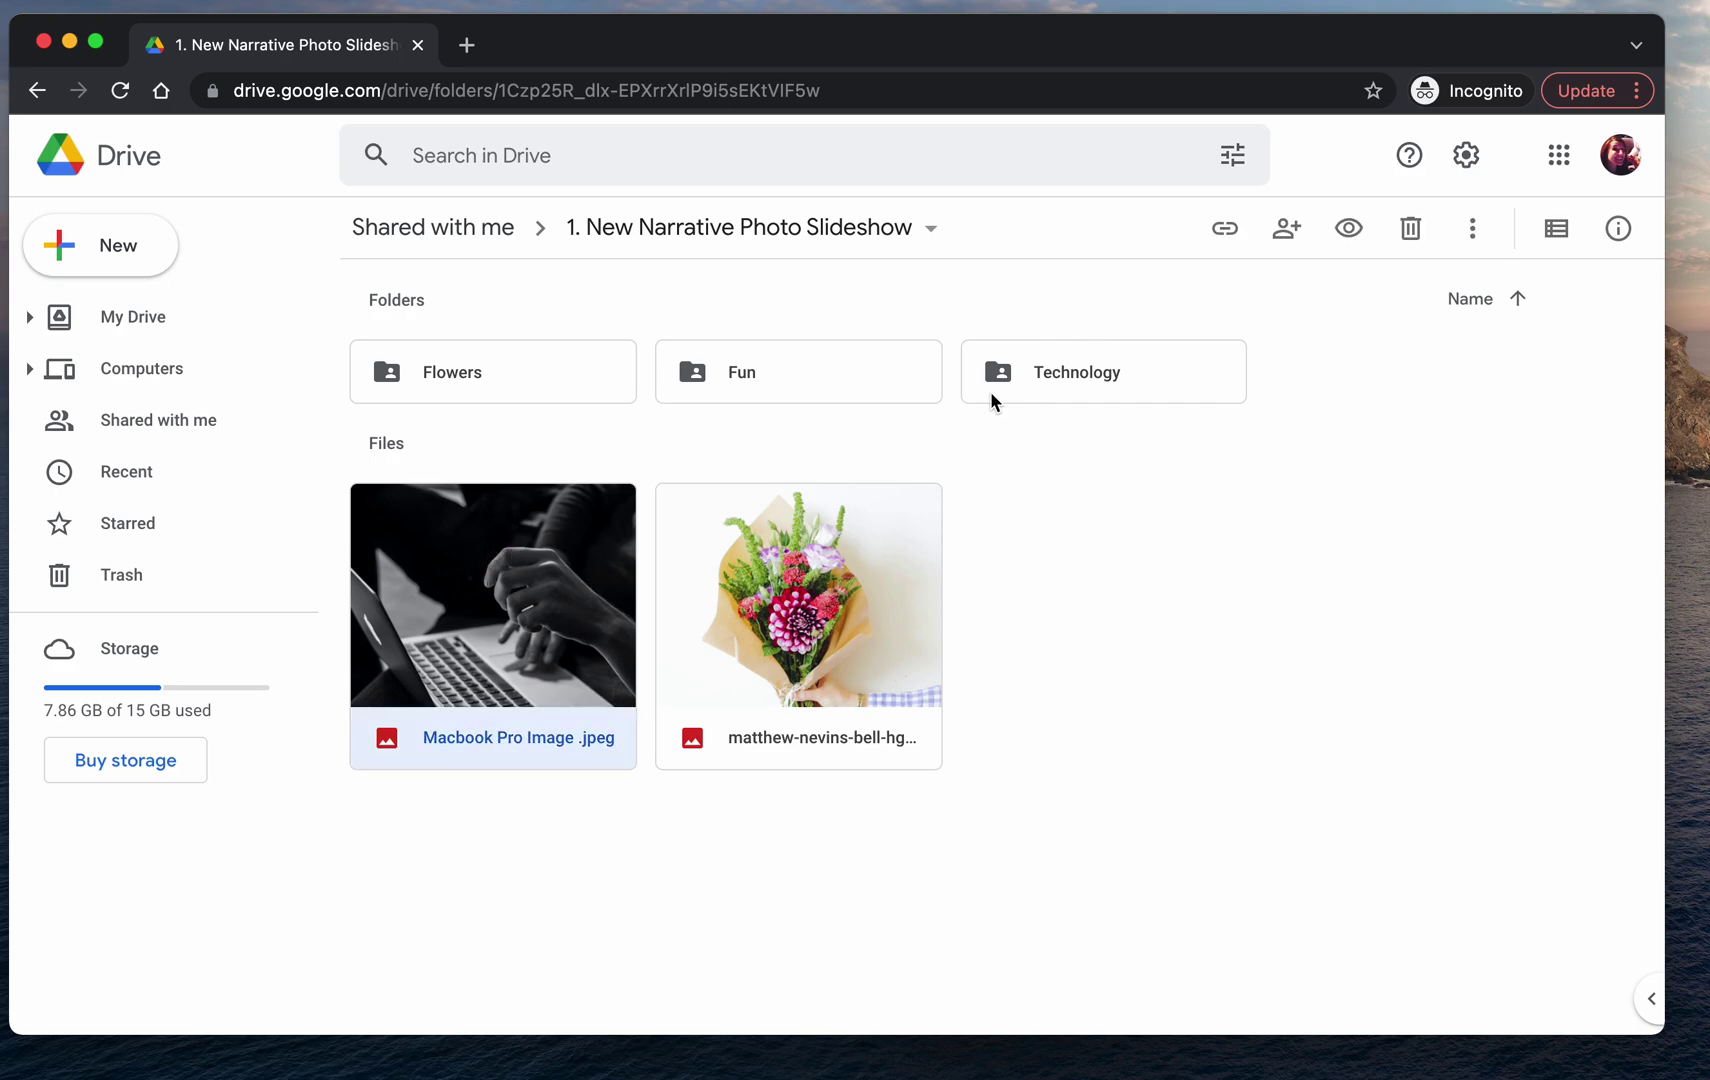
{"action": "right_click", "coordinate": [484, 635]}
{"action": "left_click", "coordinate": [592, 659]}
{"action": "left_click", "coordinate": [501, 908]}
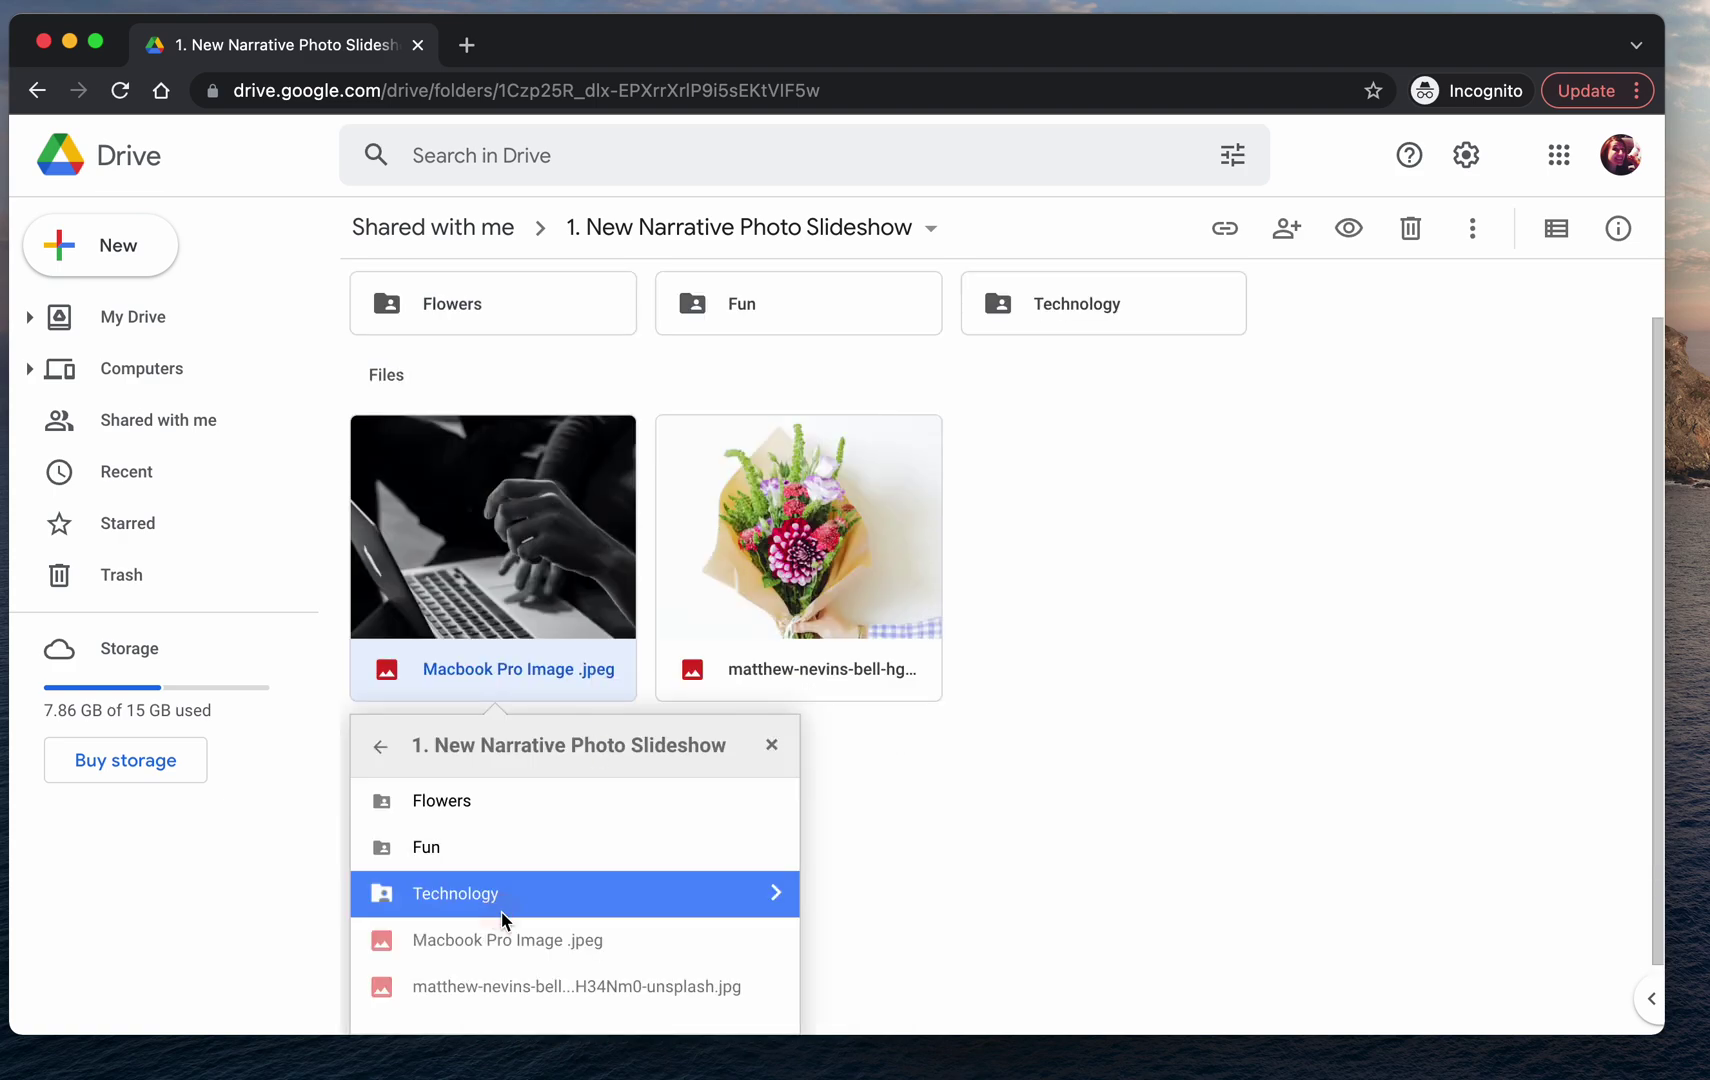
{"action": "left_click", "coordinate": [715, 998]}
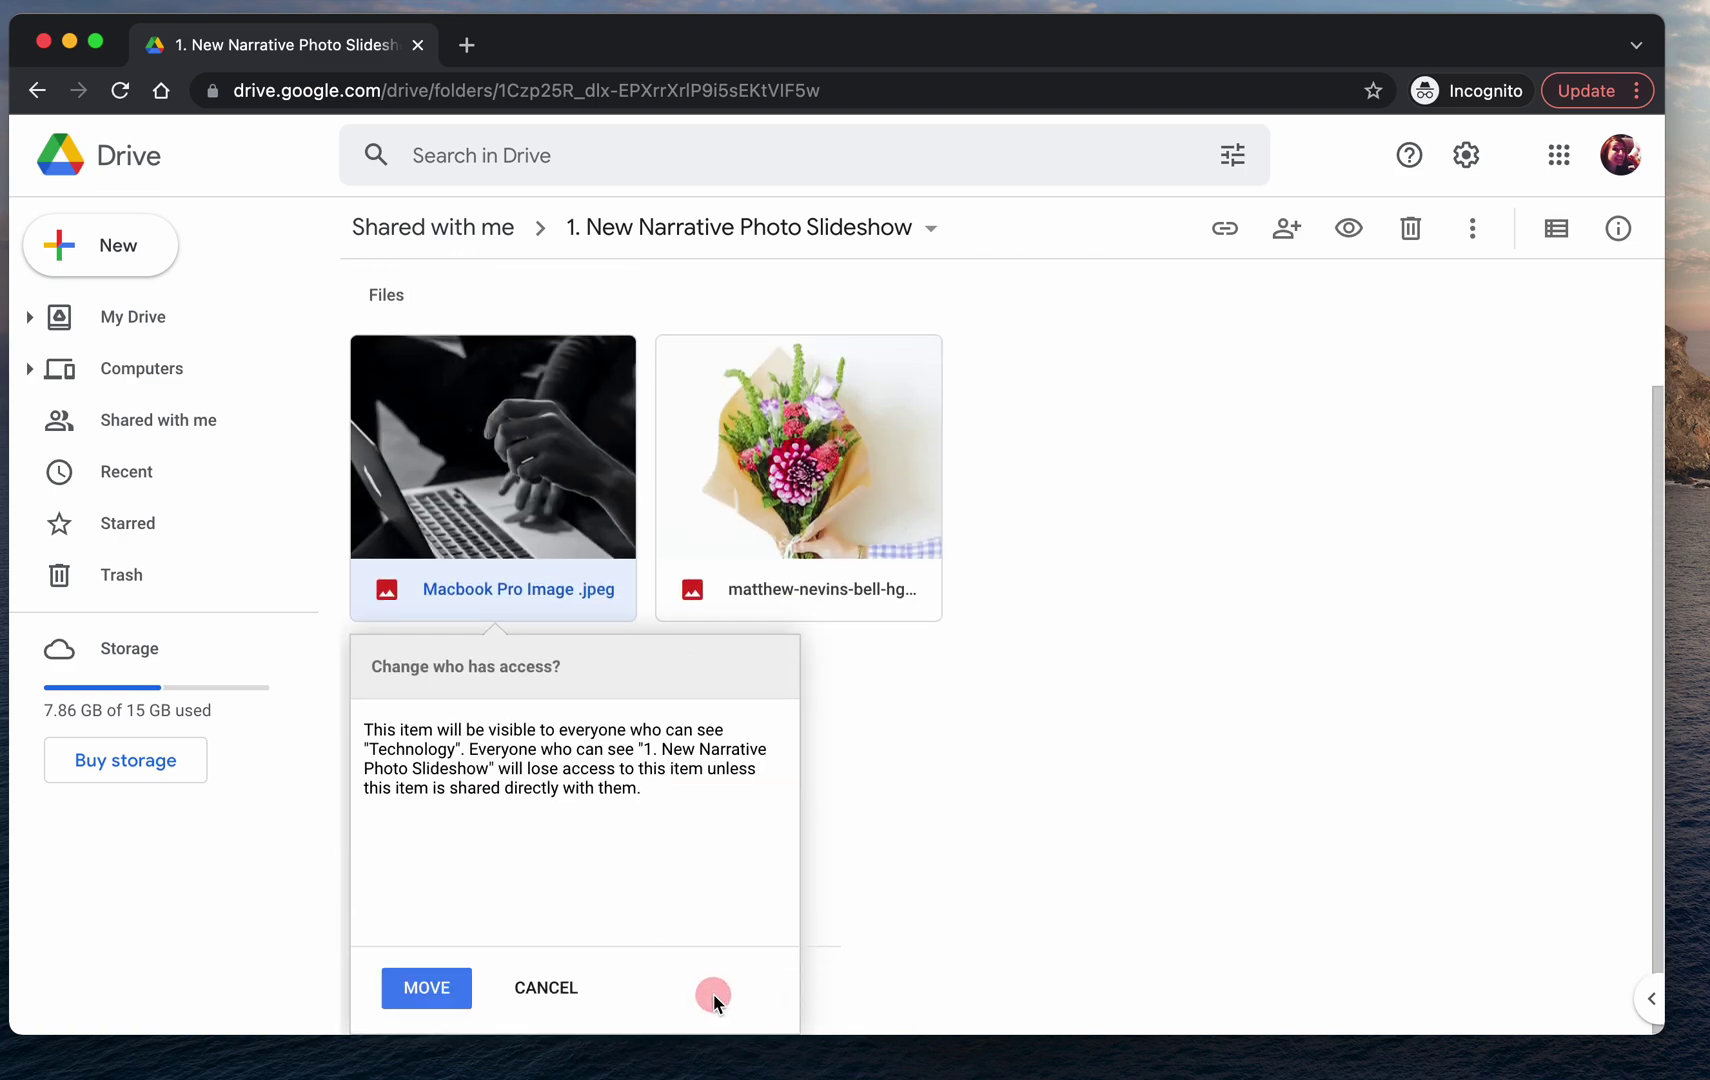
{"action": "left_click", "coordinate": [428, 986]}
{"action": "left_click_drag", "start_coordinate": [488, 605], "coordinate": [484, 383]}
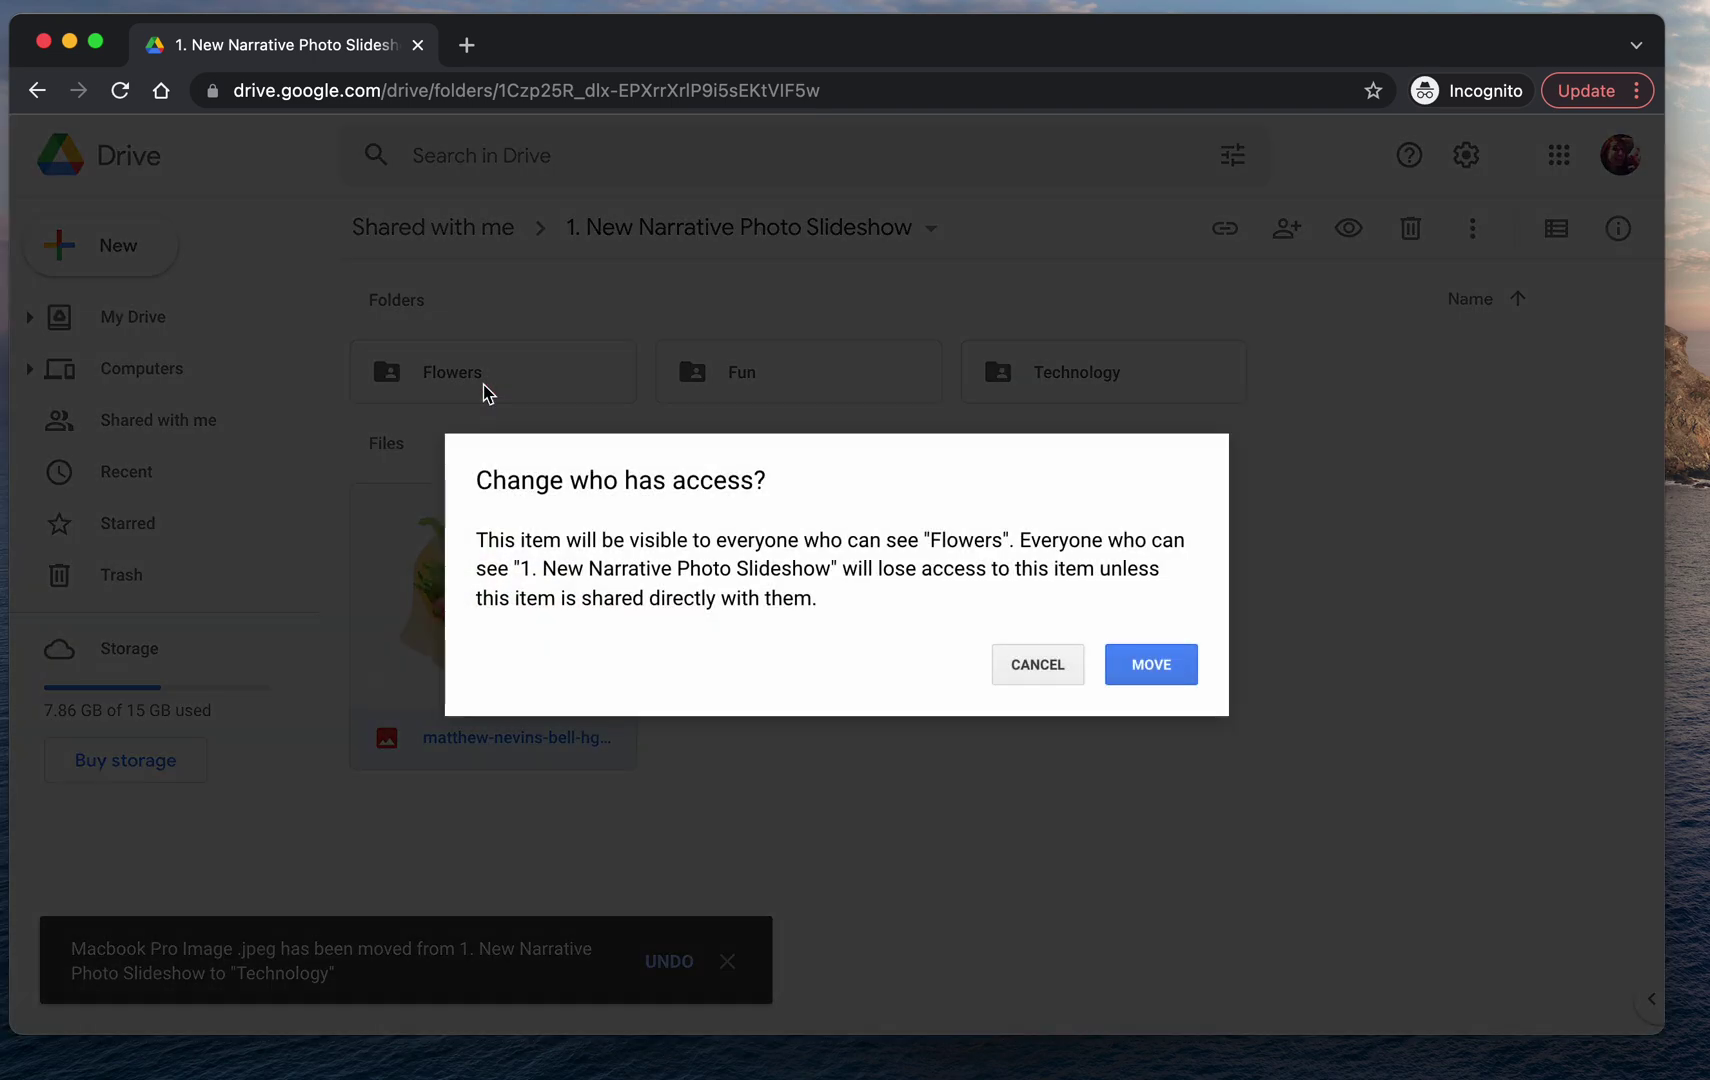
{"action": "left_click", "coordinate": [1146, 666]}
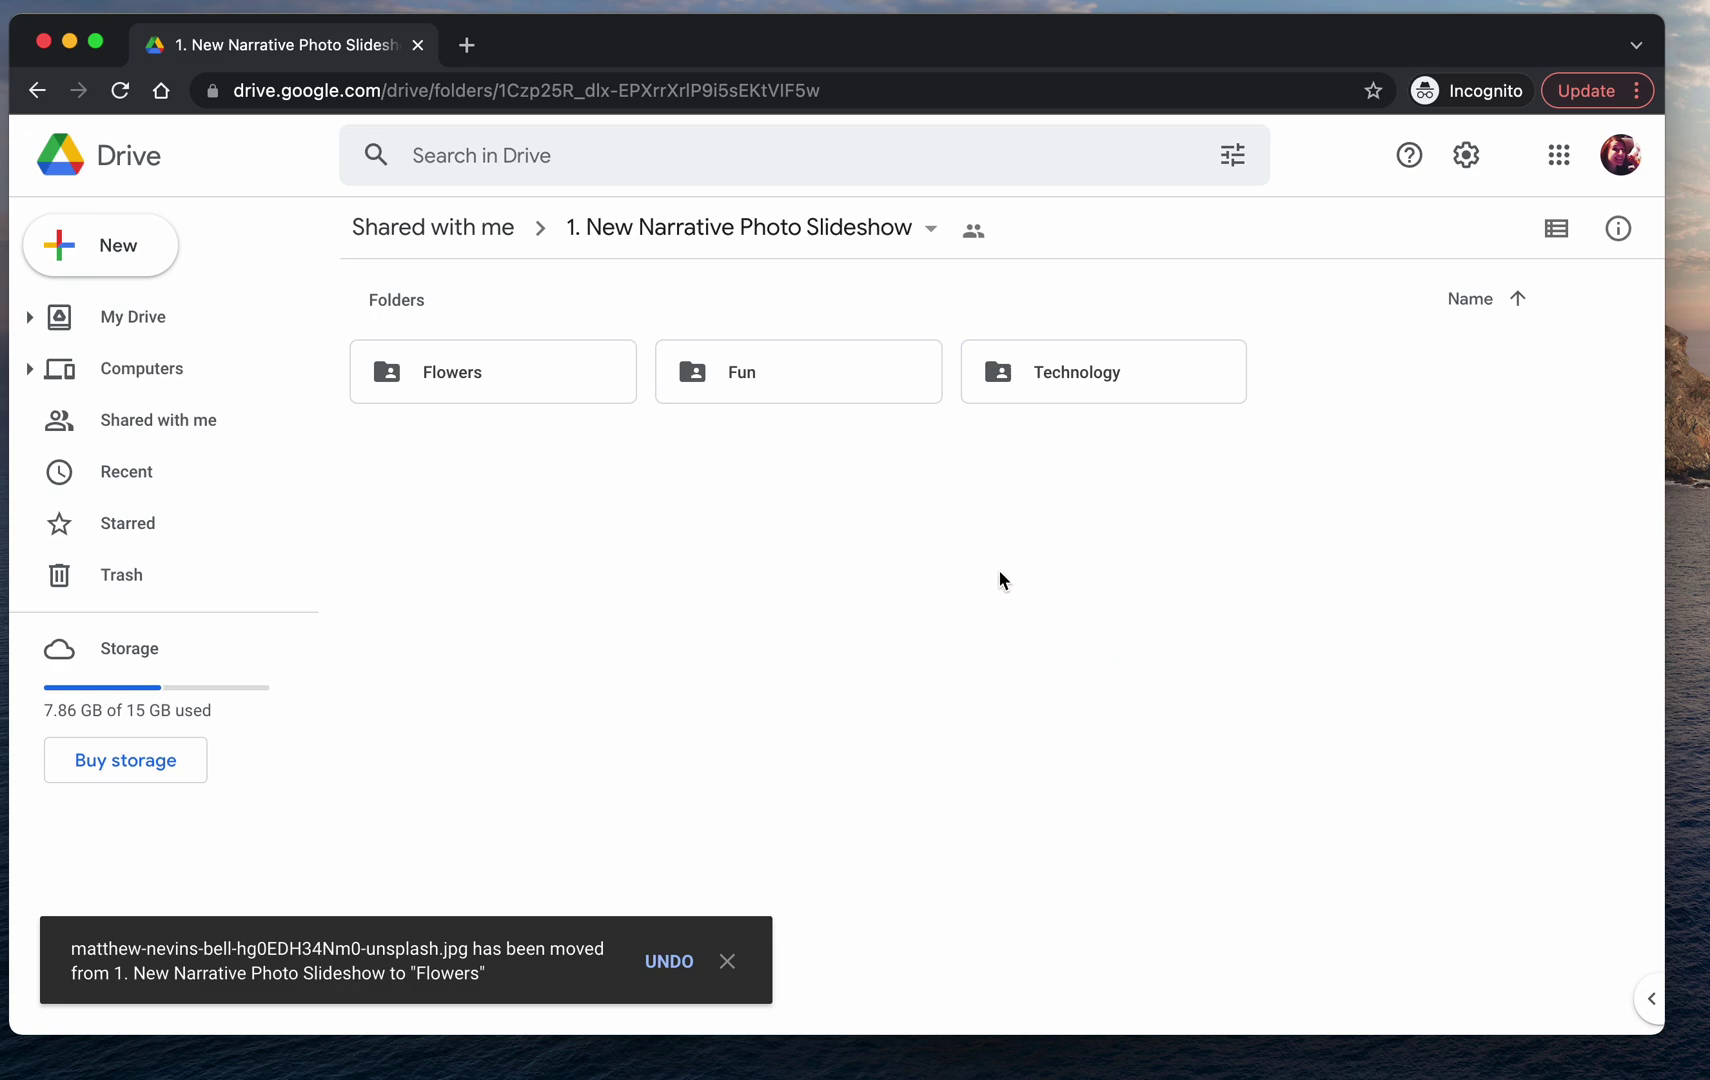
{"action": "left_click", "coordinate": [727, 961]}
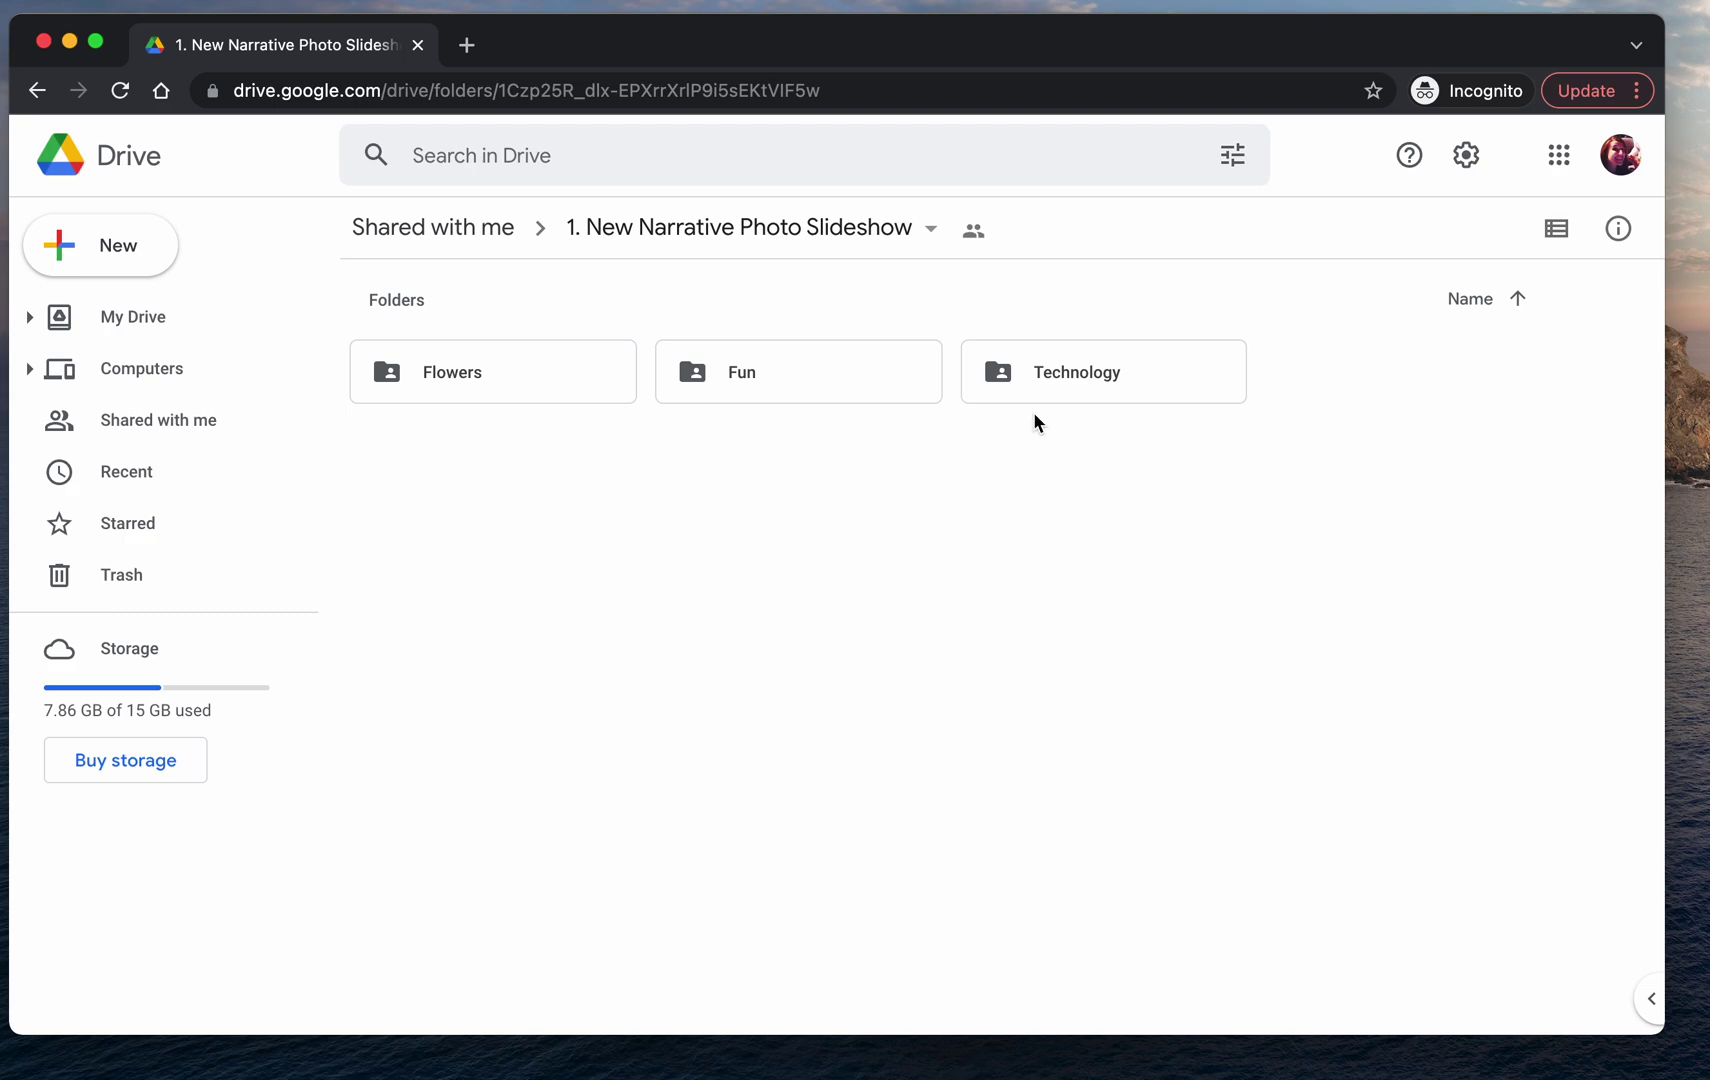
Rename the Technology folder to '1 Technology'
{"action": "right_click", "coordinate": [1060, 368]}
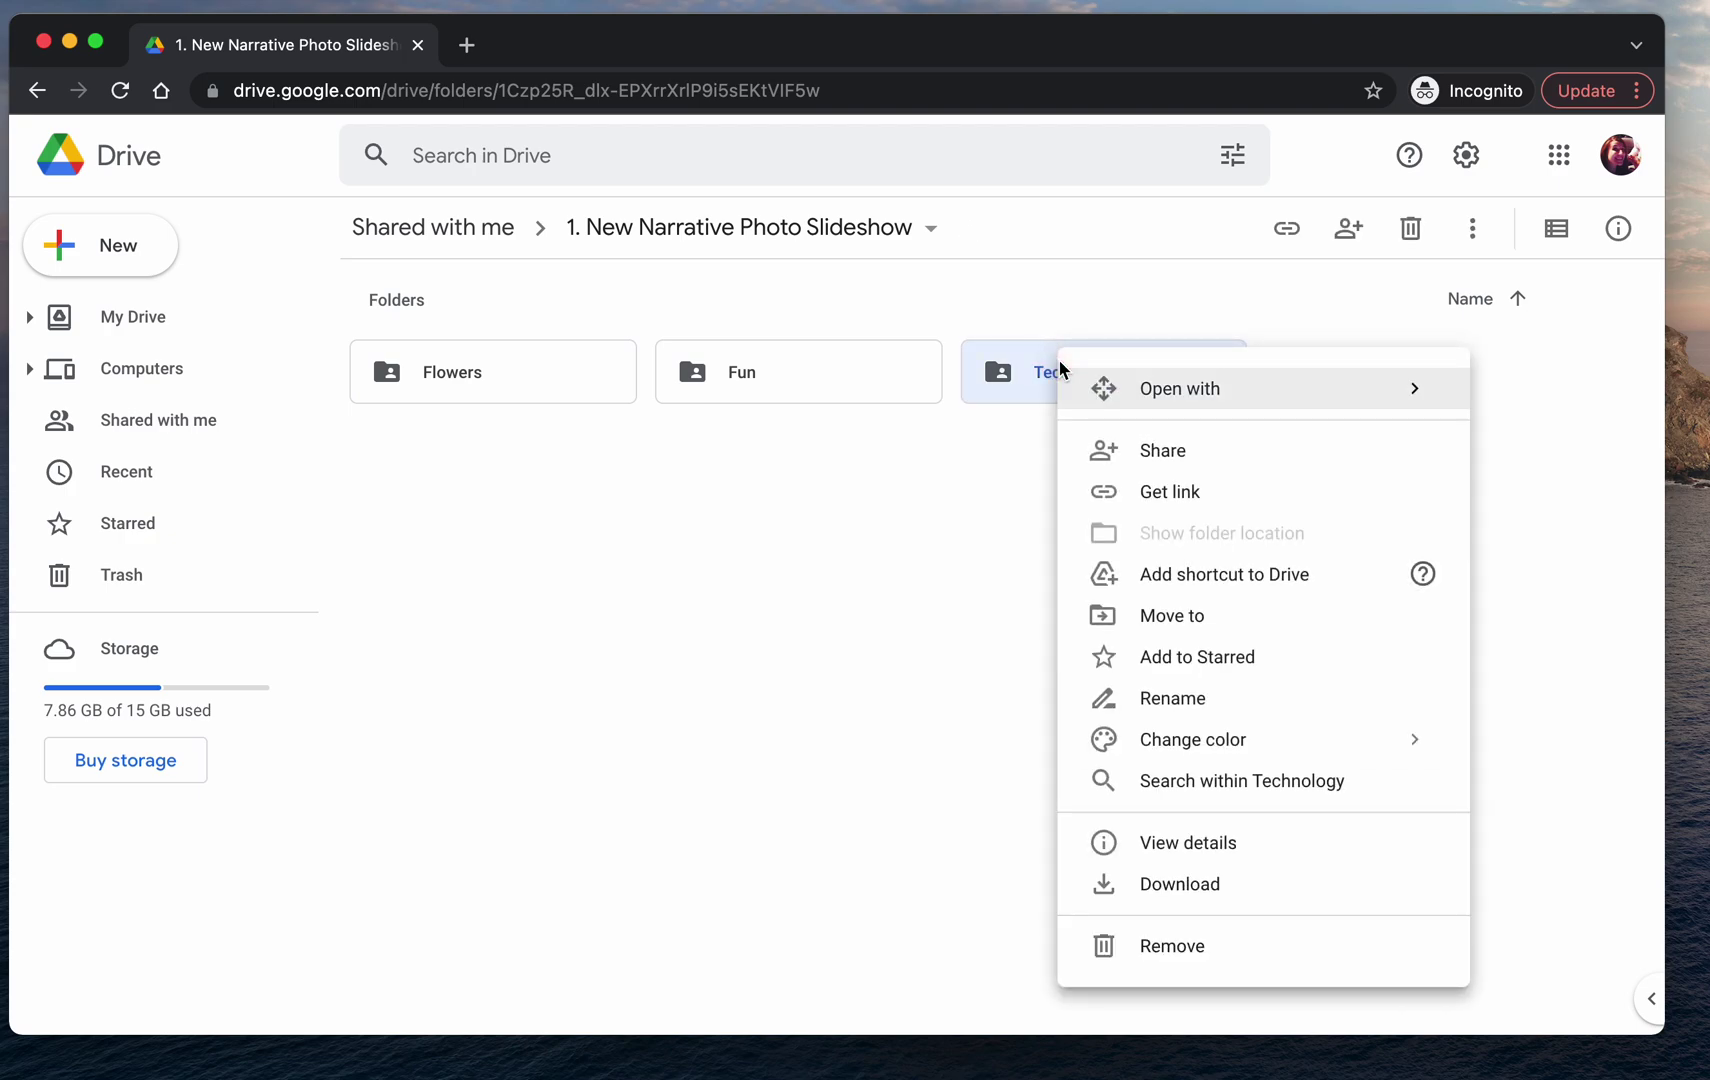
{"action": "left_click", "coordinate": [1201, 710]}
{"action": "key", "text": "Left"}
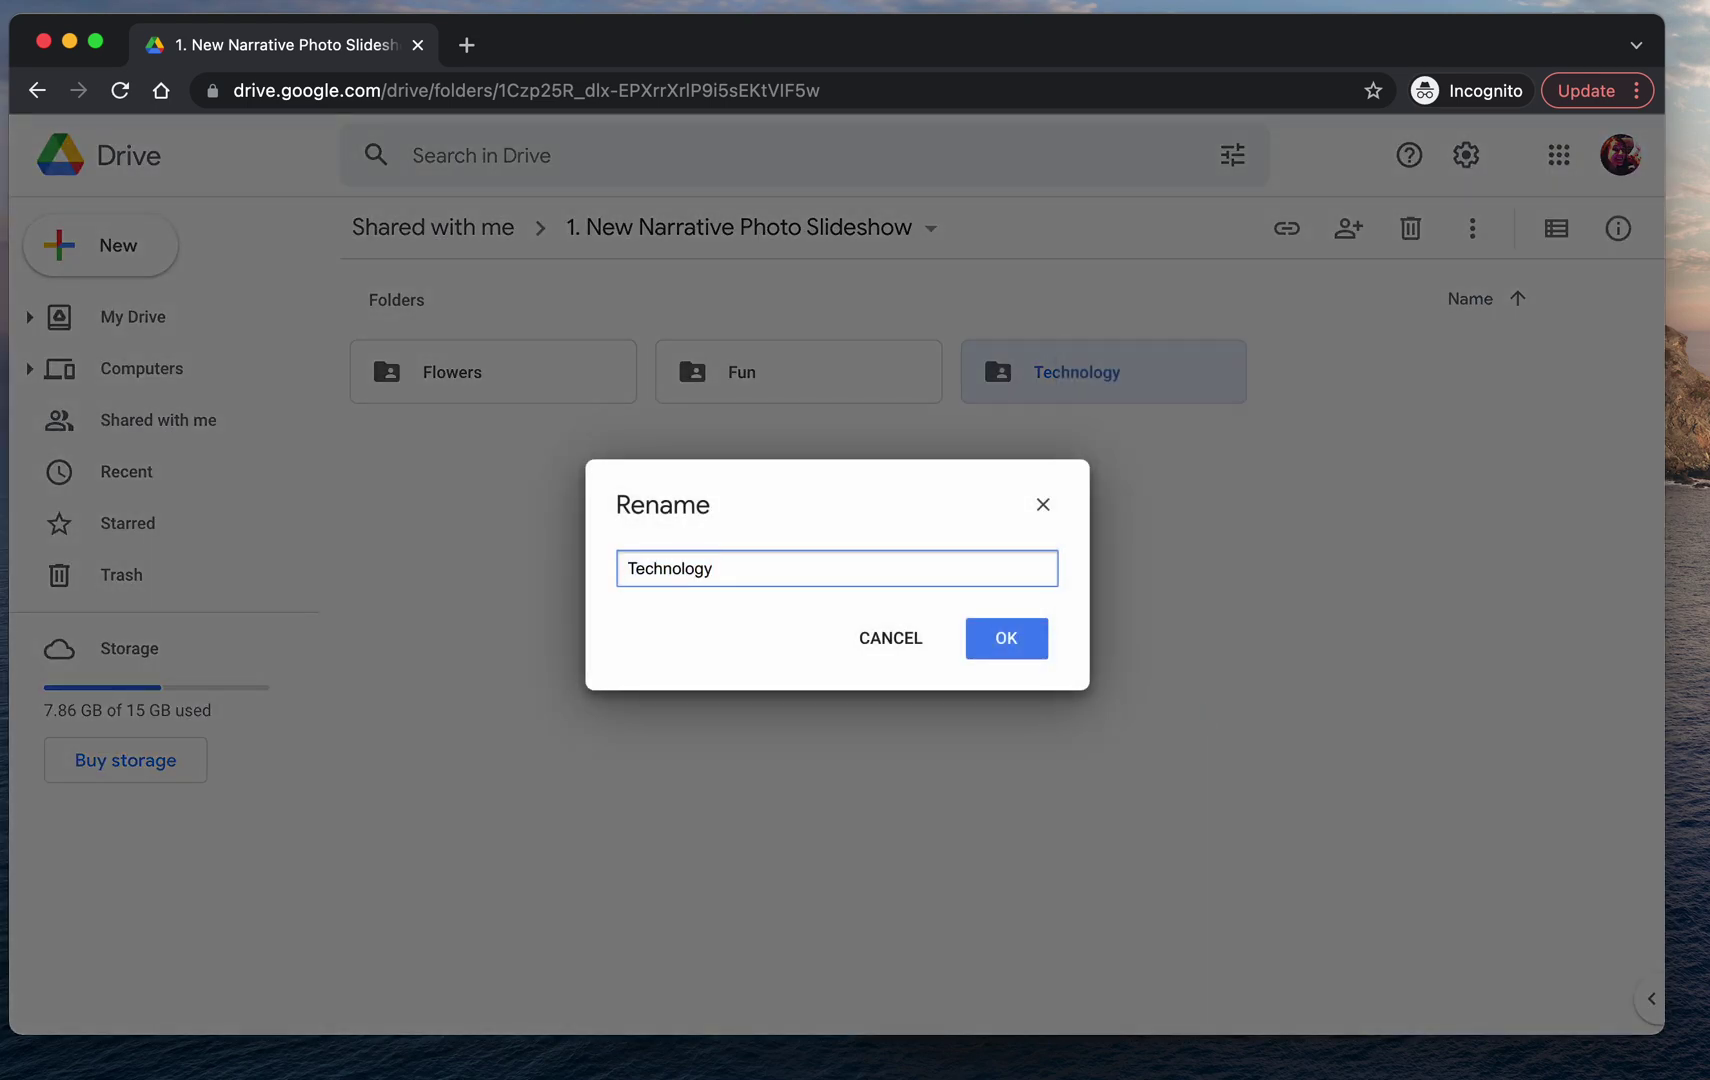
{"action": "type", "text": "1."}
{"action": "key", "text": "BackSpace"}
{"action": "key", "text": "BackSpace"}
{"action": "key", "text": "BackSpace"}
{"action": "type", "text": "."}
{"action": "key", "text": "BackSpace"}
{"action": "key", "text": "BackSpace"}
{"action": "key", "text": "Return"}
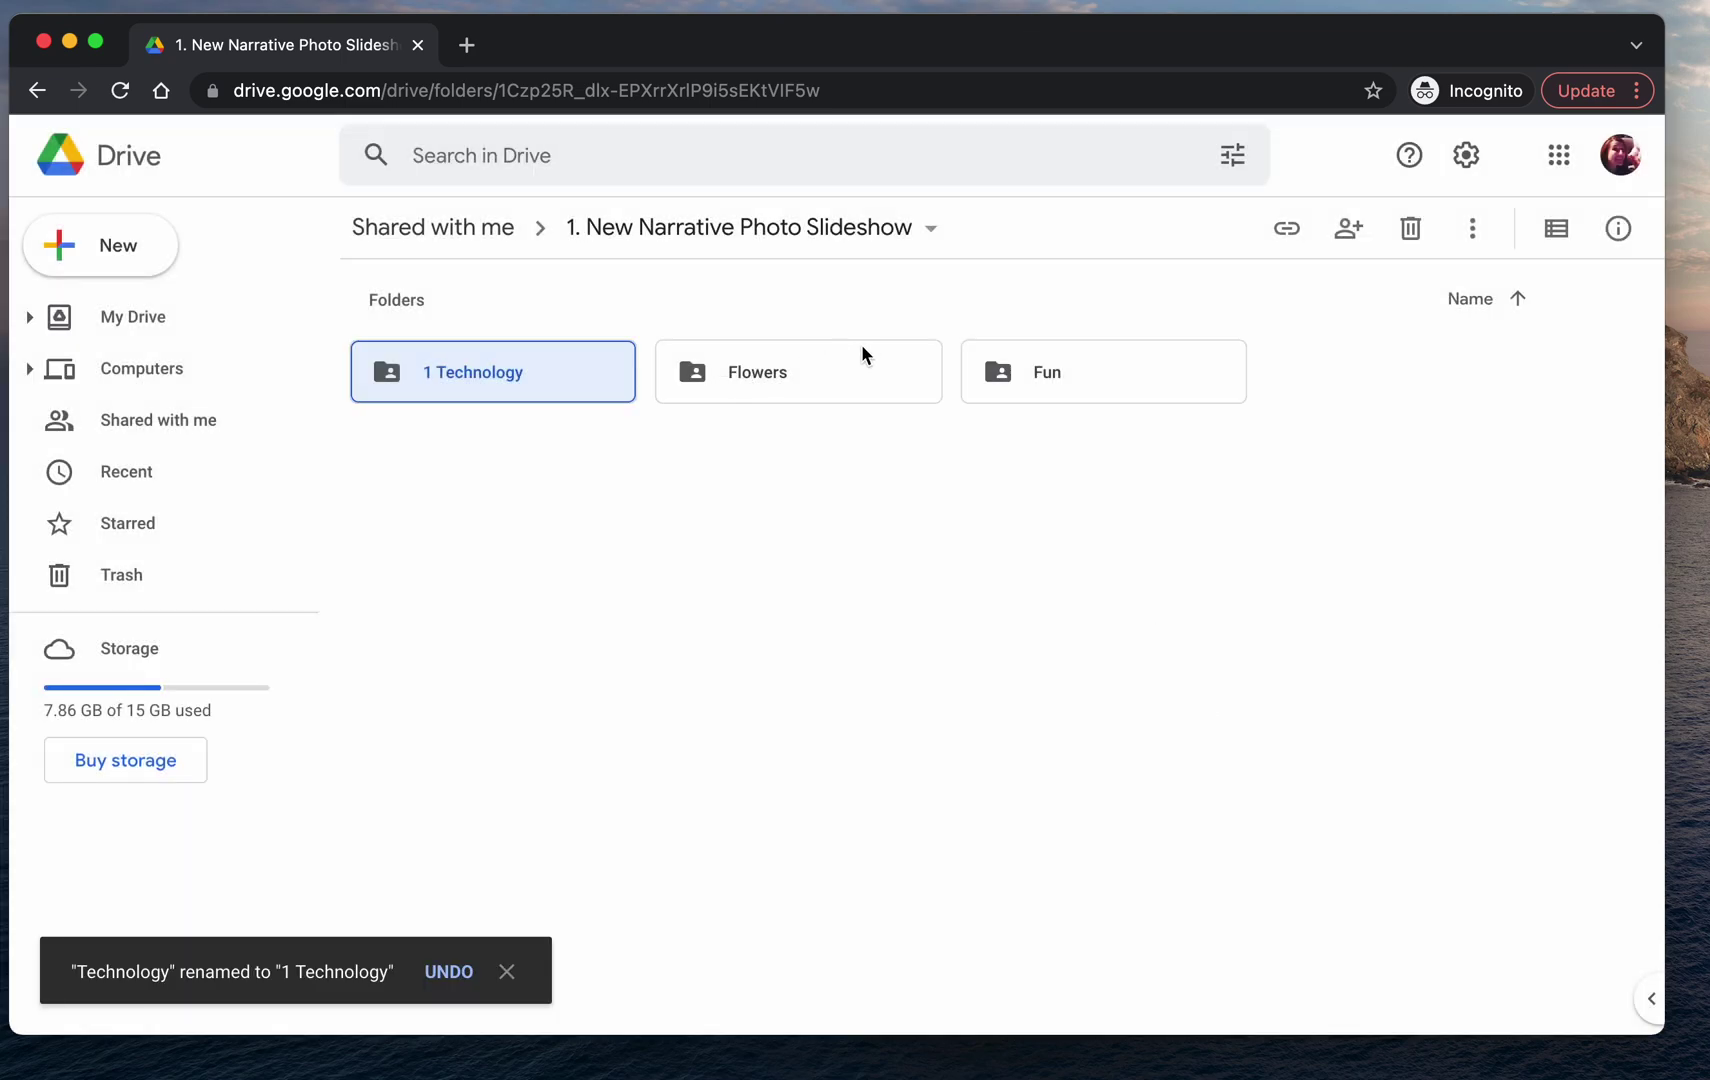
Rename the Flowers folder to '2. Flowers'
{"action": "right_click", "coordinate": [806, 369]}
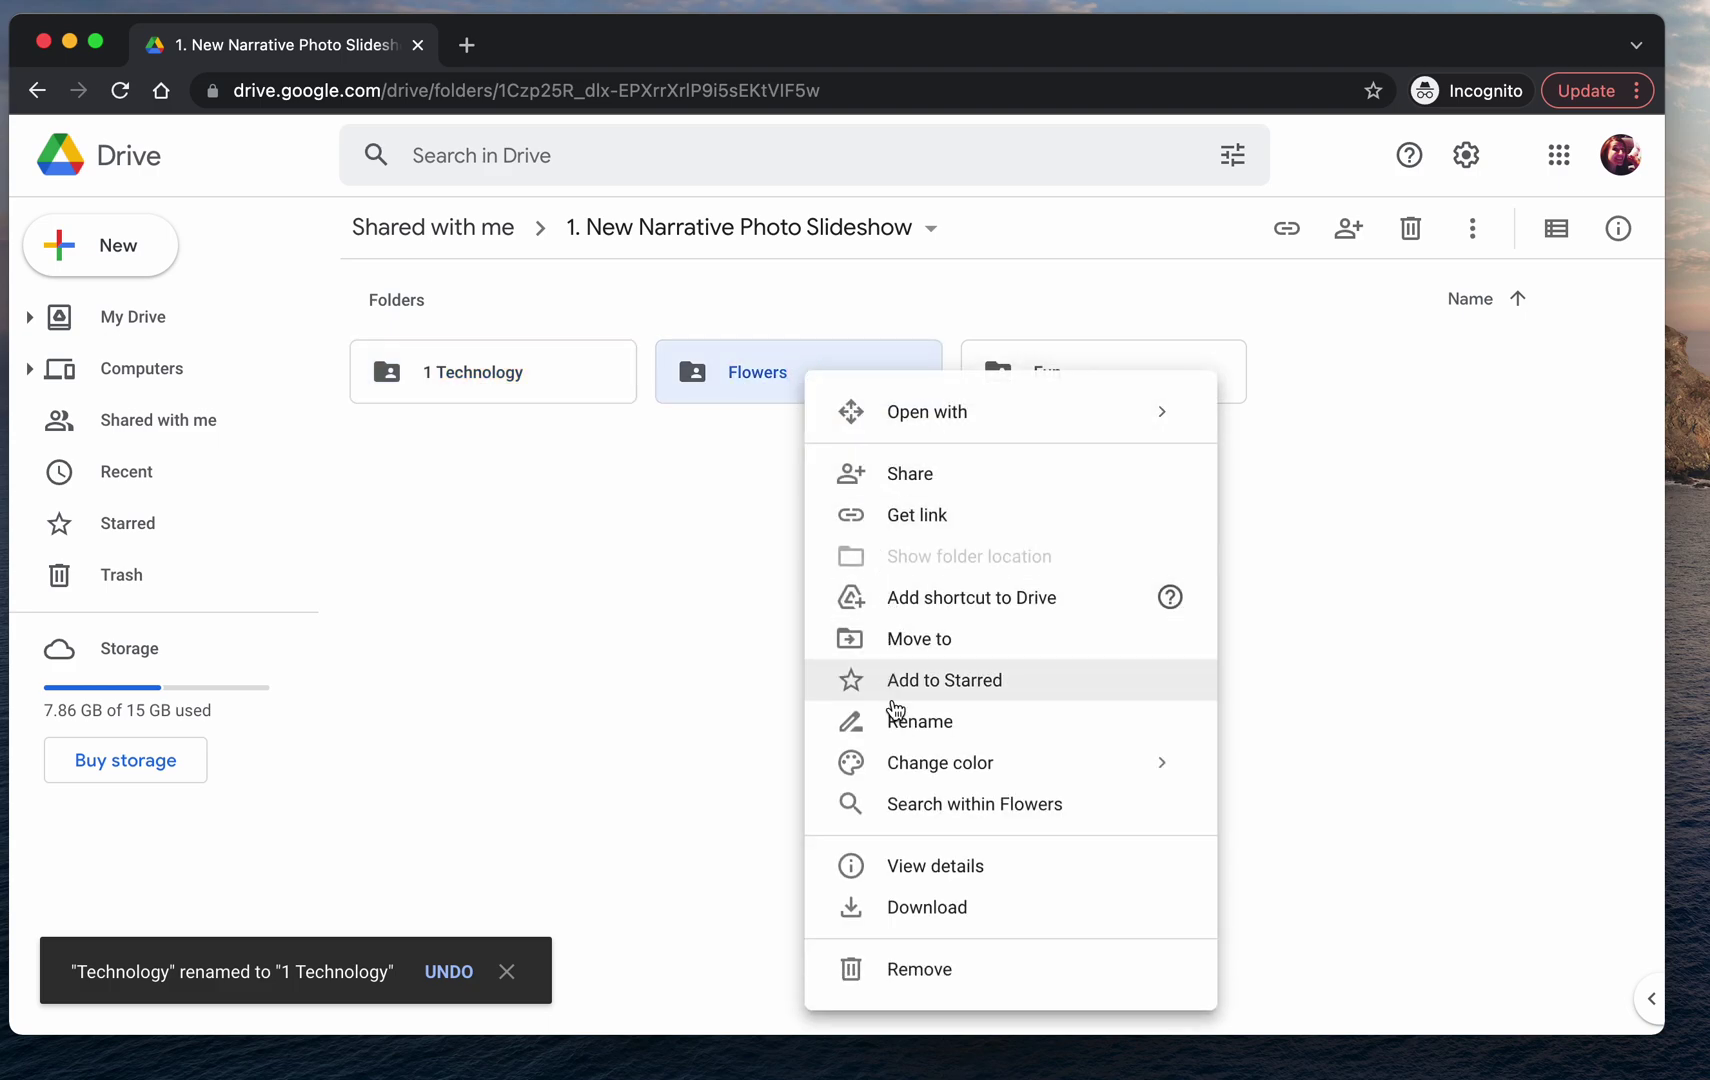
{"action": "left_click", "coordinate": [897, 721]}
{"action": "key", "text": "Left"}
{"action": "type", "text": "2."}
{"action": "key", "text": "Return"}
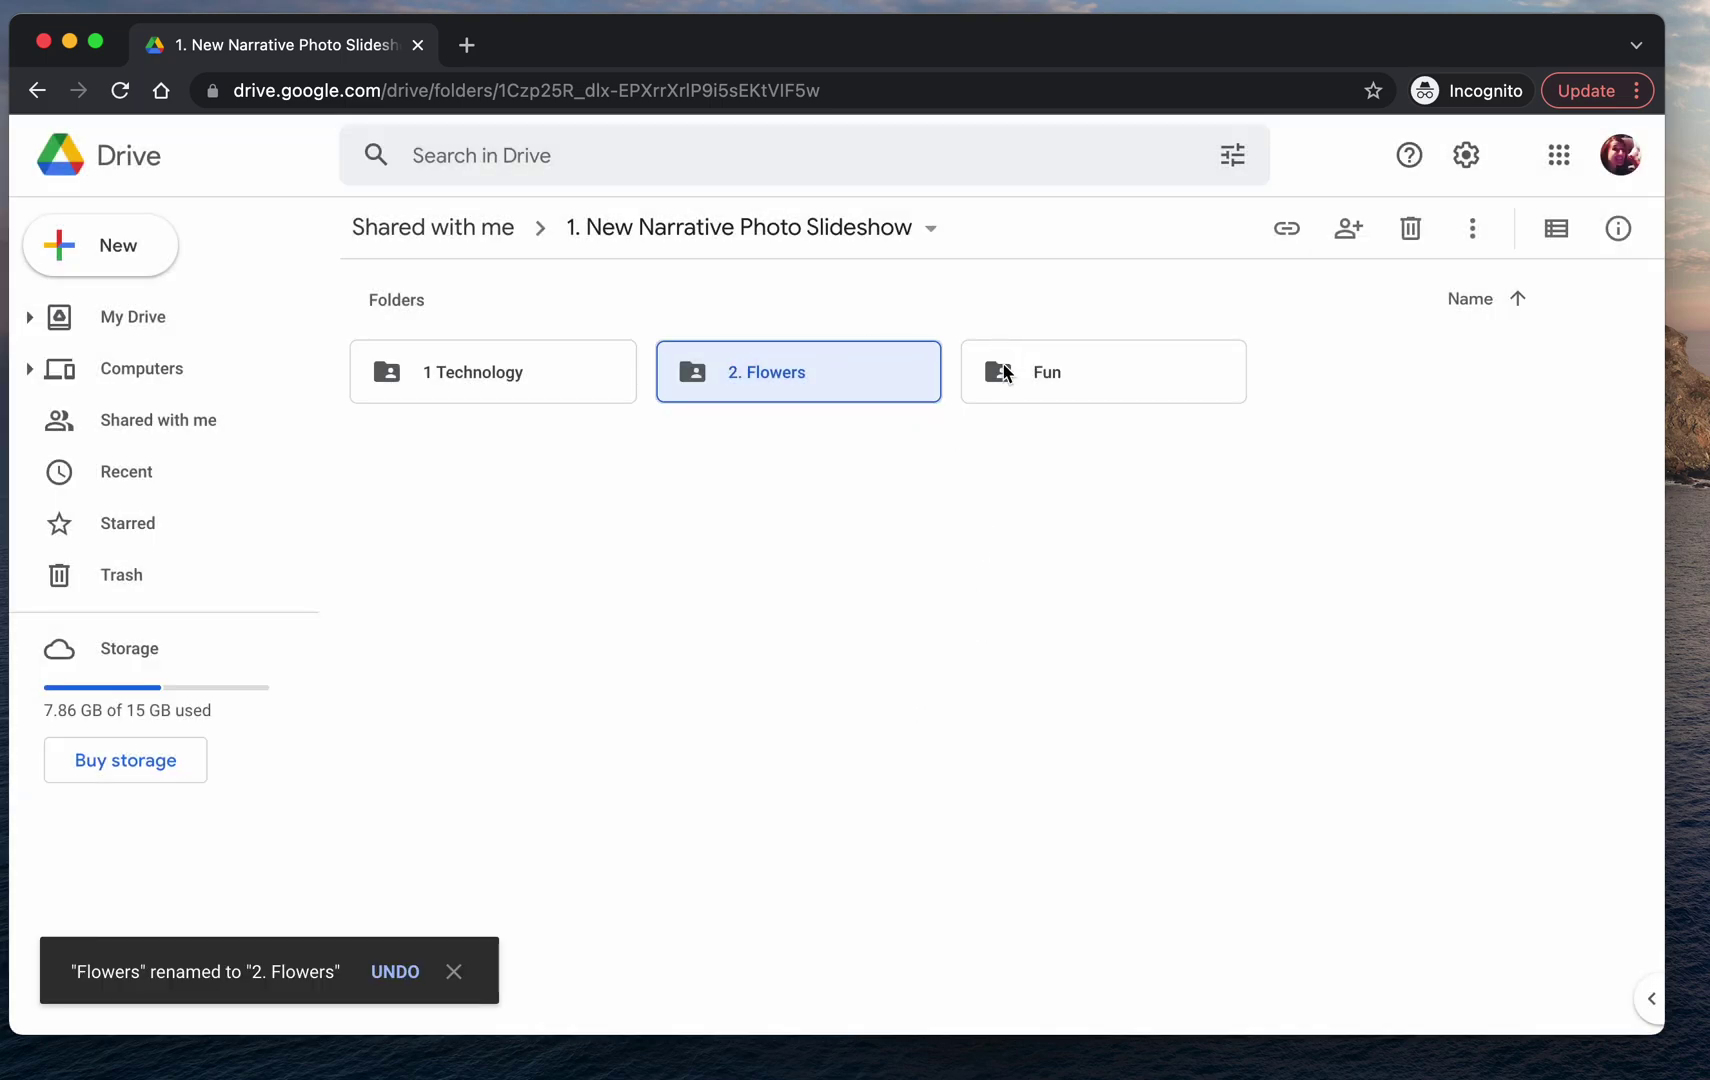
Rename the Fun folder to '3. Fun' and open it
{"action": "left_click", "coordinate": [1003, 378]}
{"action": "right_click", "coordinate": [1005, 382]}
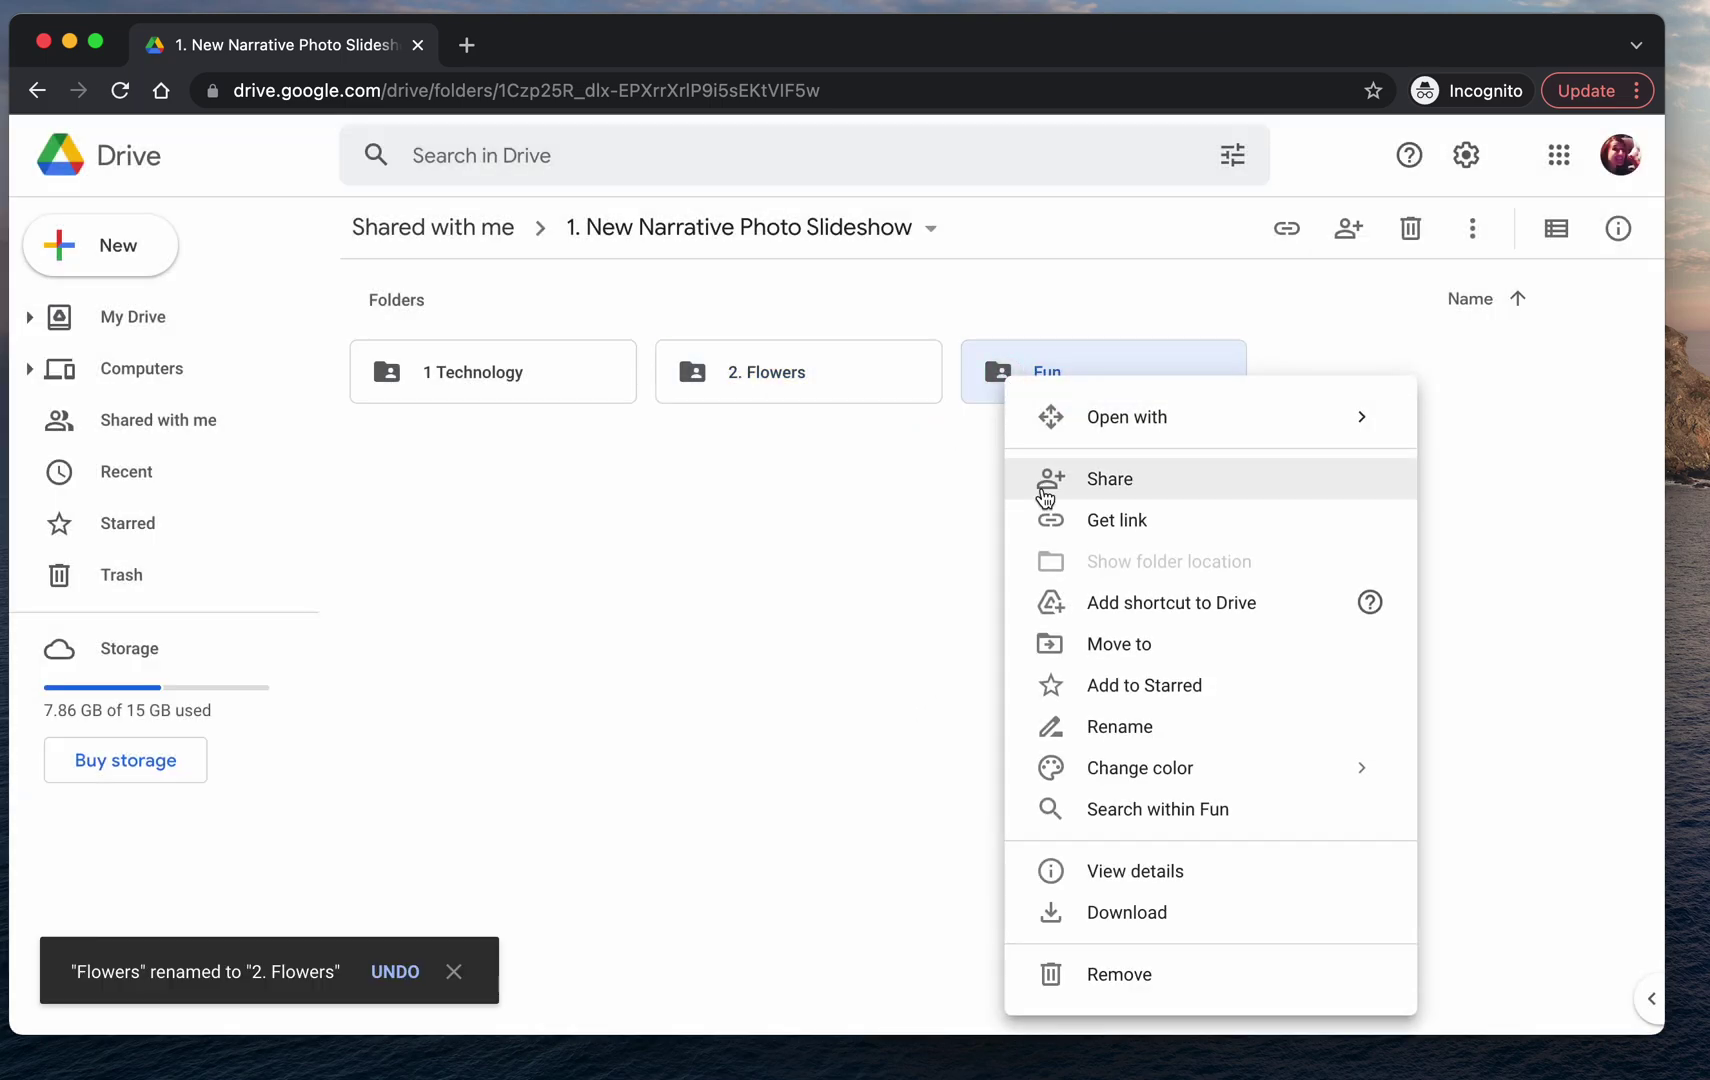
{"action": "left_click", "coordinate": [1101, 724]}
{"action": "key", "text": "Left"}
{"action": "type", "text": "3."}
{"action": "key", "text": "Return"}
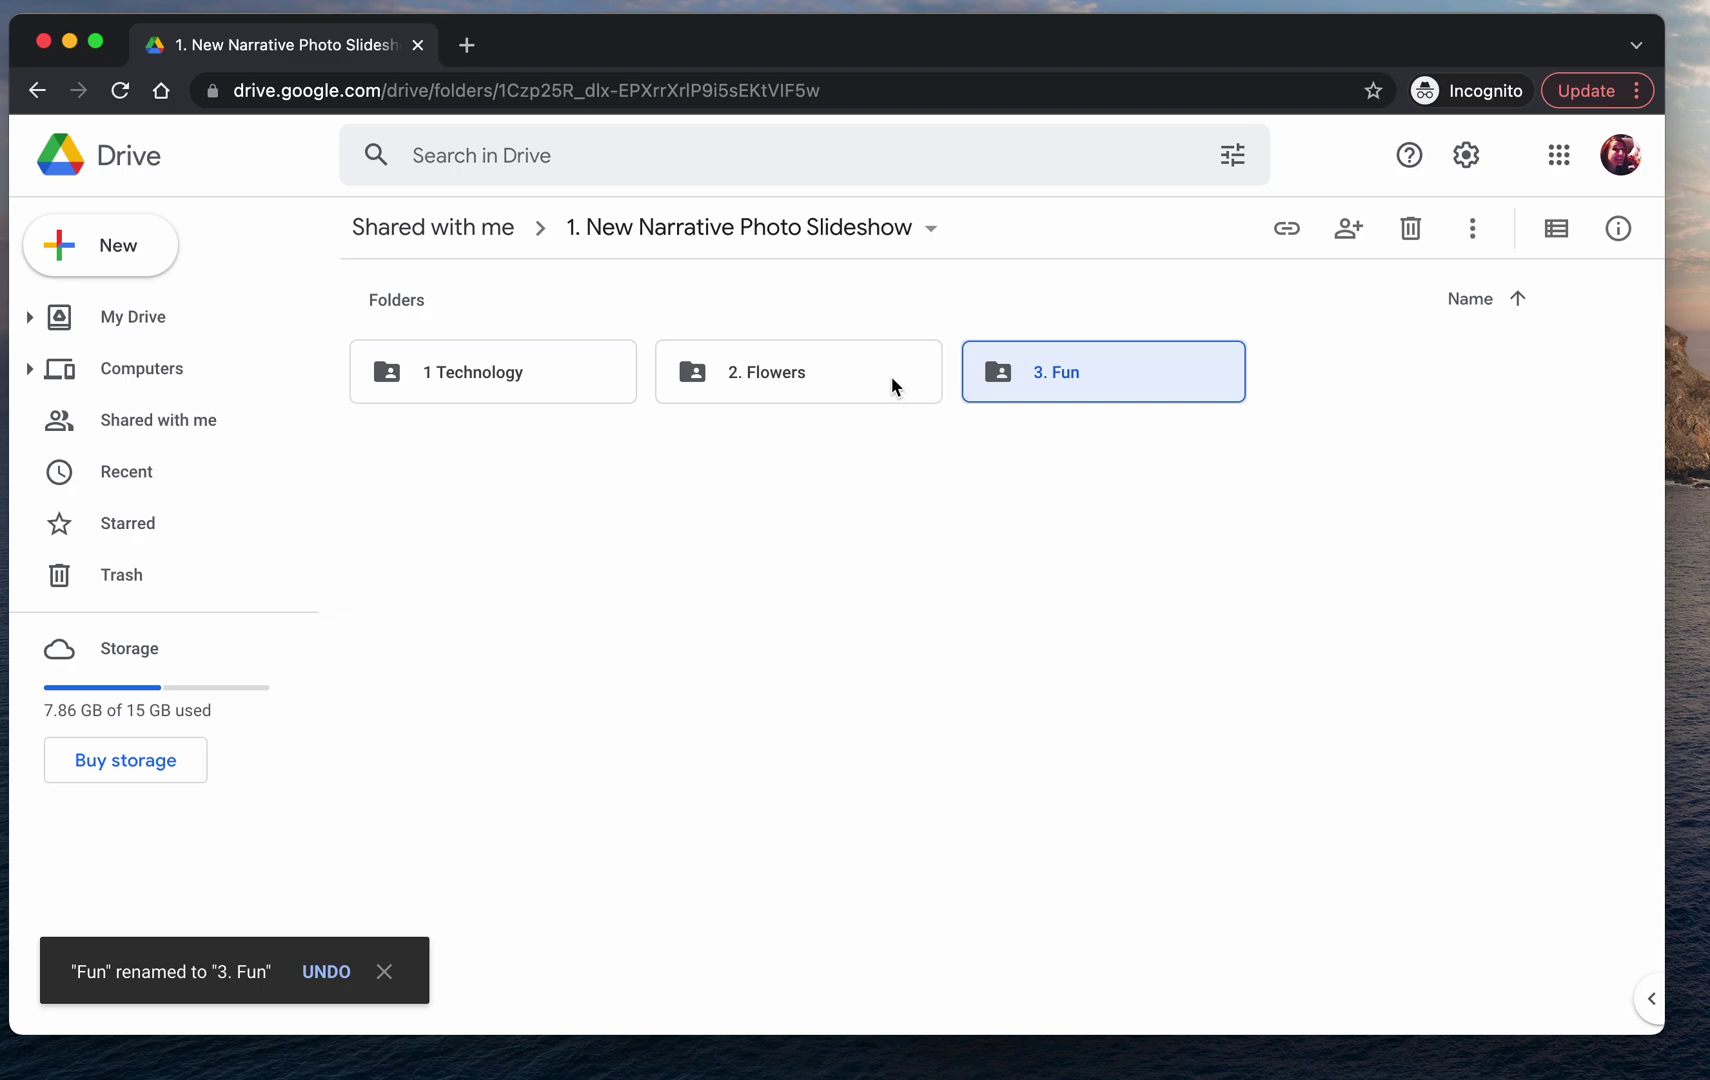
{"action": "double_click", "coordinate": [1025, 369]}
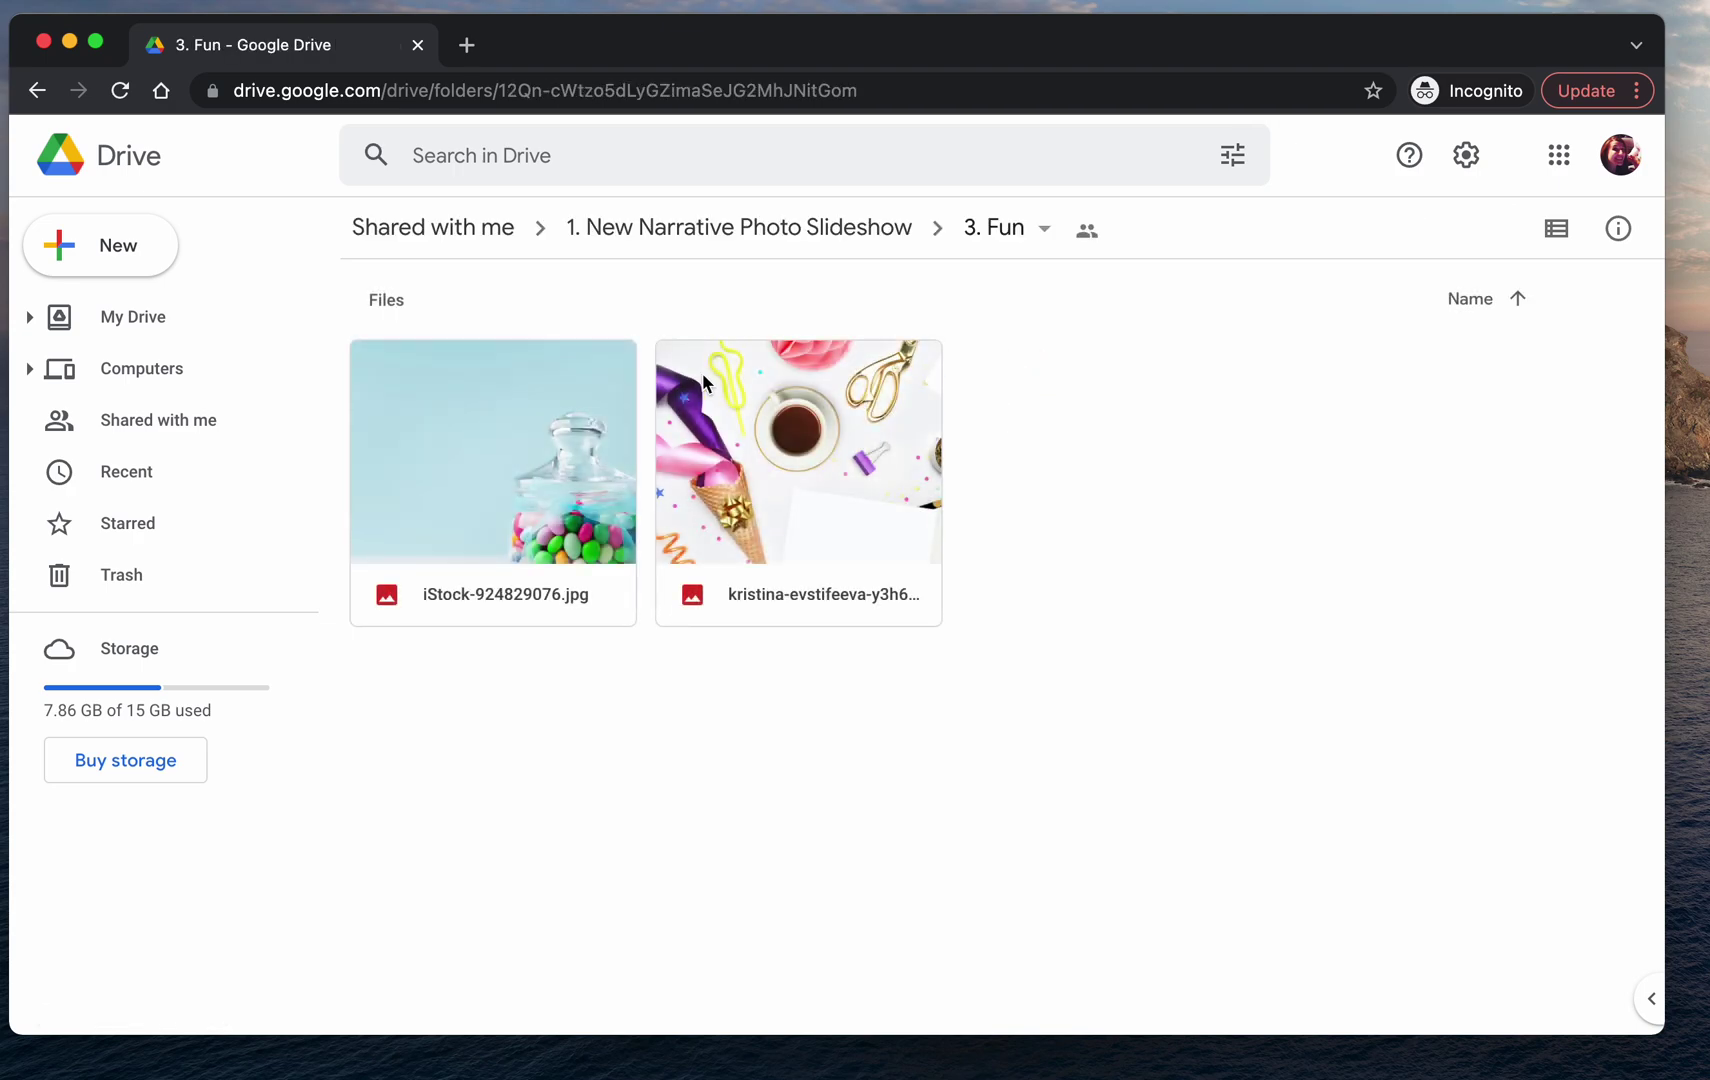
Move the kristina-evstifeeva photo from 3. Fun up to '1. New Narrative Photo Slideshow' and return there
{"action": "left_click", "coordinate": [481, 450]}
{"action": "left_click", "coordinate": [753, 460]}
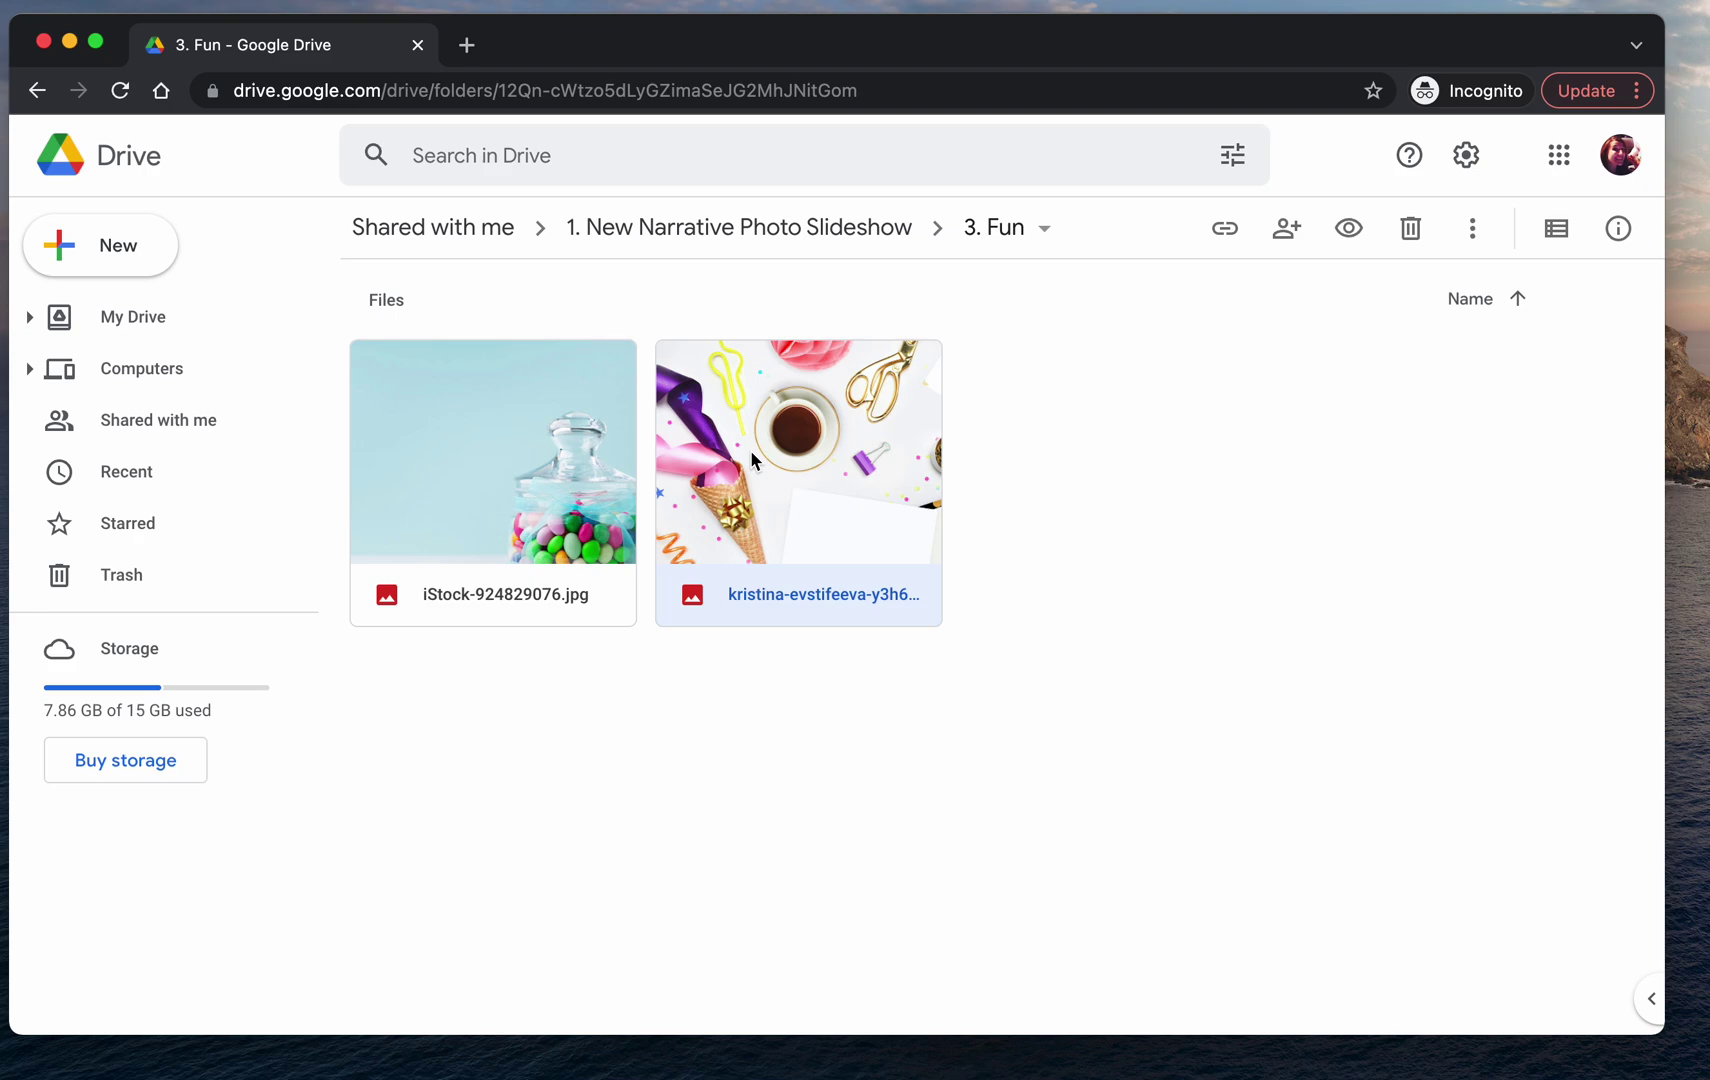
{"action": "left_click_drag", "start_coordinate": [804, 410], "coordinate": [757, 235]}
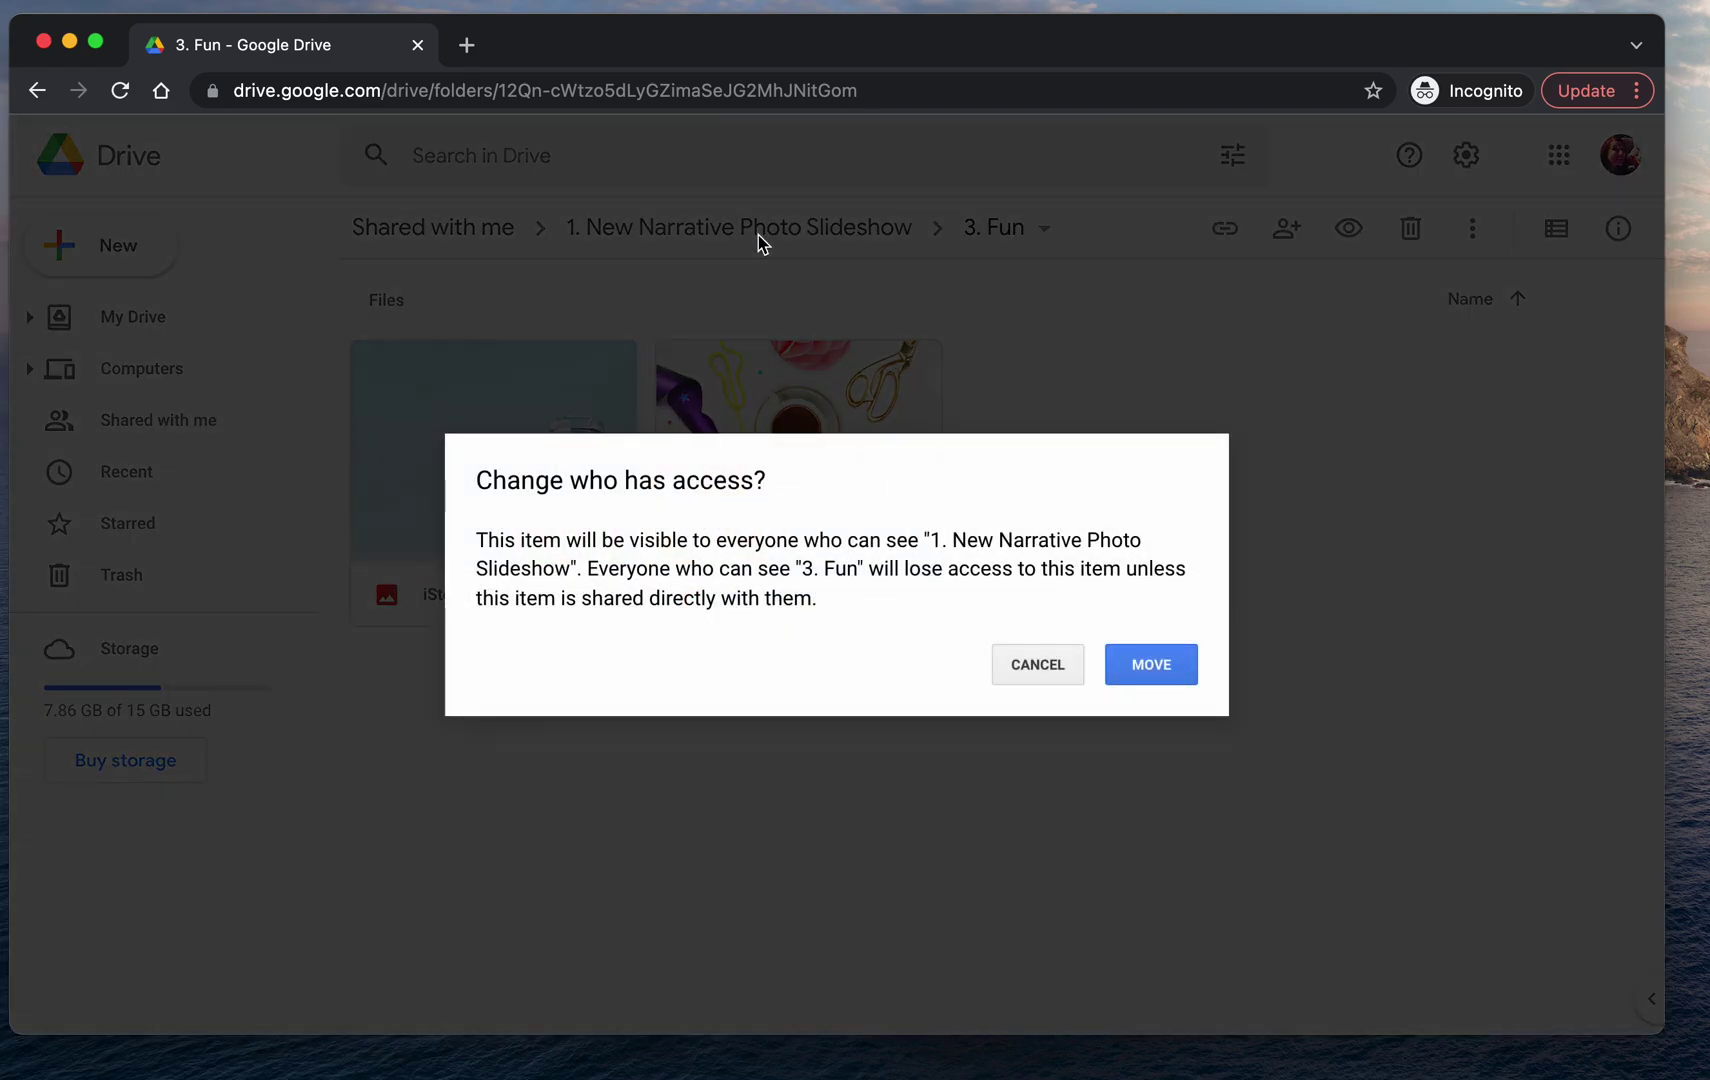
{"action": "left_click", "coordinate": [1166, 676]}
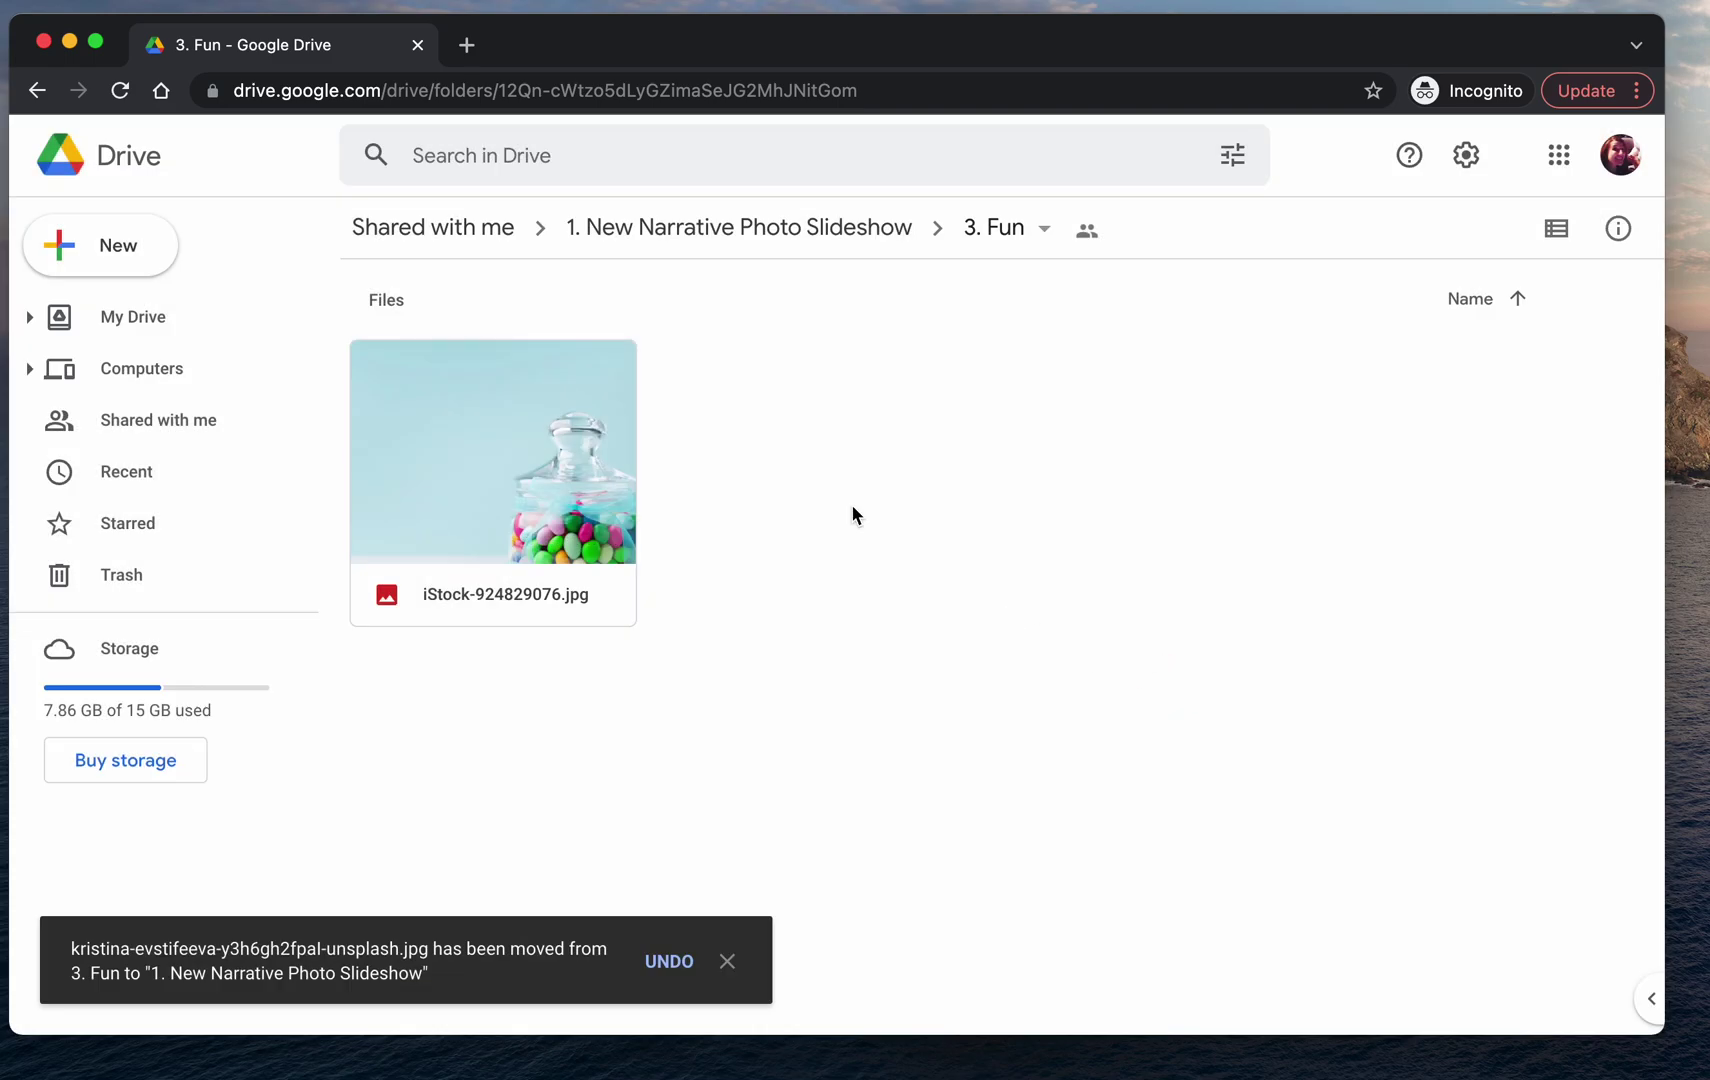
{"action": "left_click", "coordinate": [836, 231]}
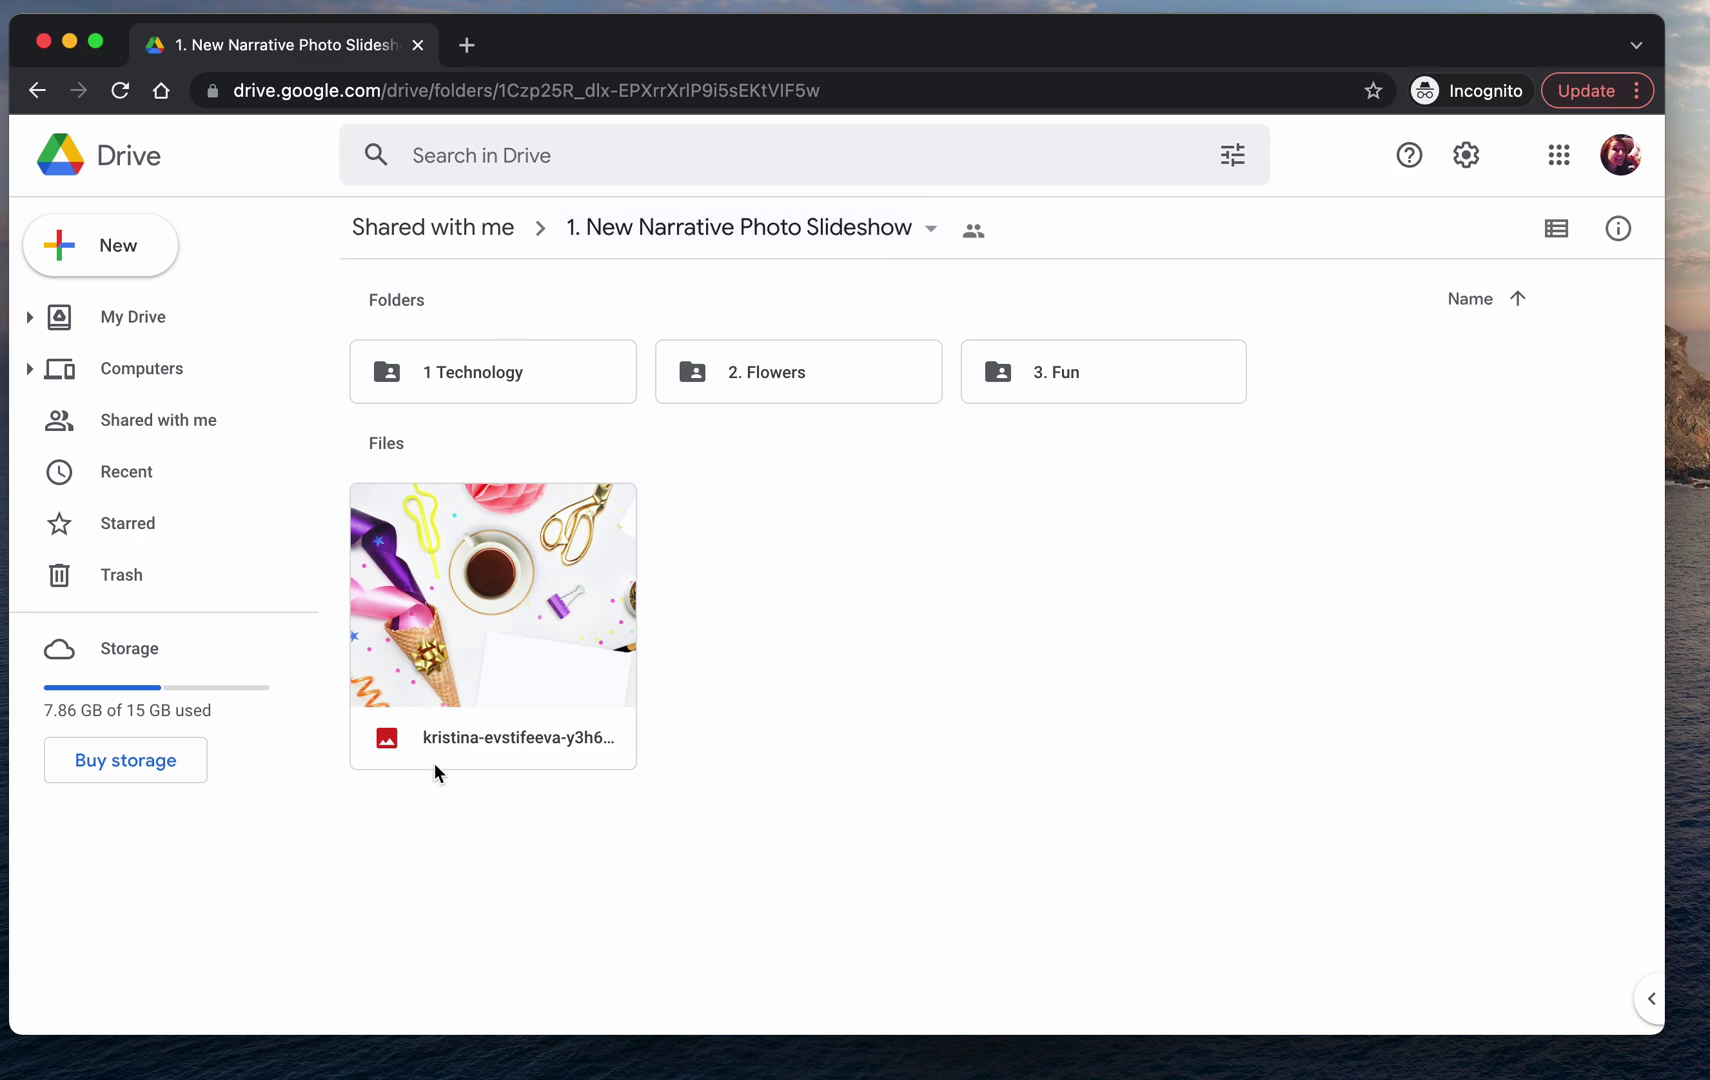
Move the kristina-evstifeeva photo into 2. Flowers and open that folder
{"action": "left_click_drag", "start_coordinate": [482, 623], "coordinate": [763, 375]}
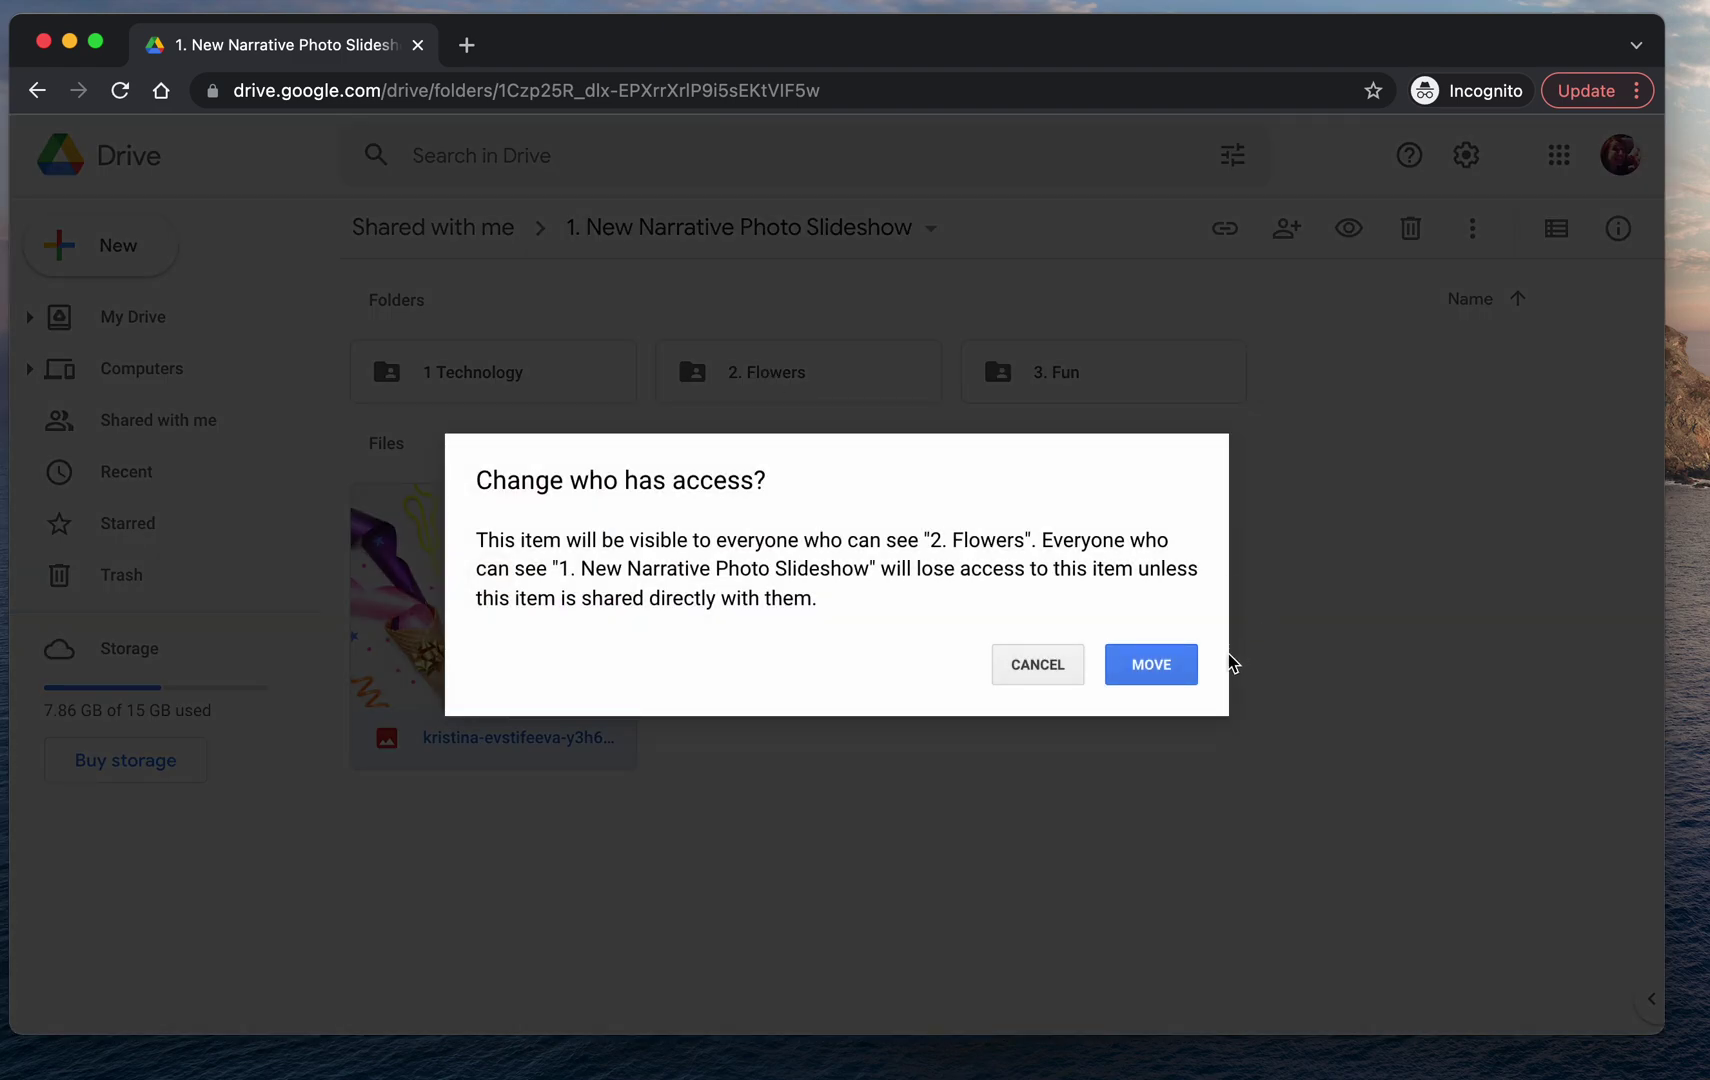
{"action": "left_click", "coordinate": [1174, 680]}
{"action": "double_click", "coordinate": [790, 375]}
Relocate the photo from 2. Flowers into 3. Fun and return to the slideshow folder
{"action": "left_click", "coordinate": [470, 461]}
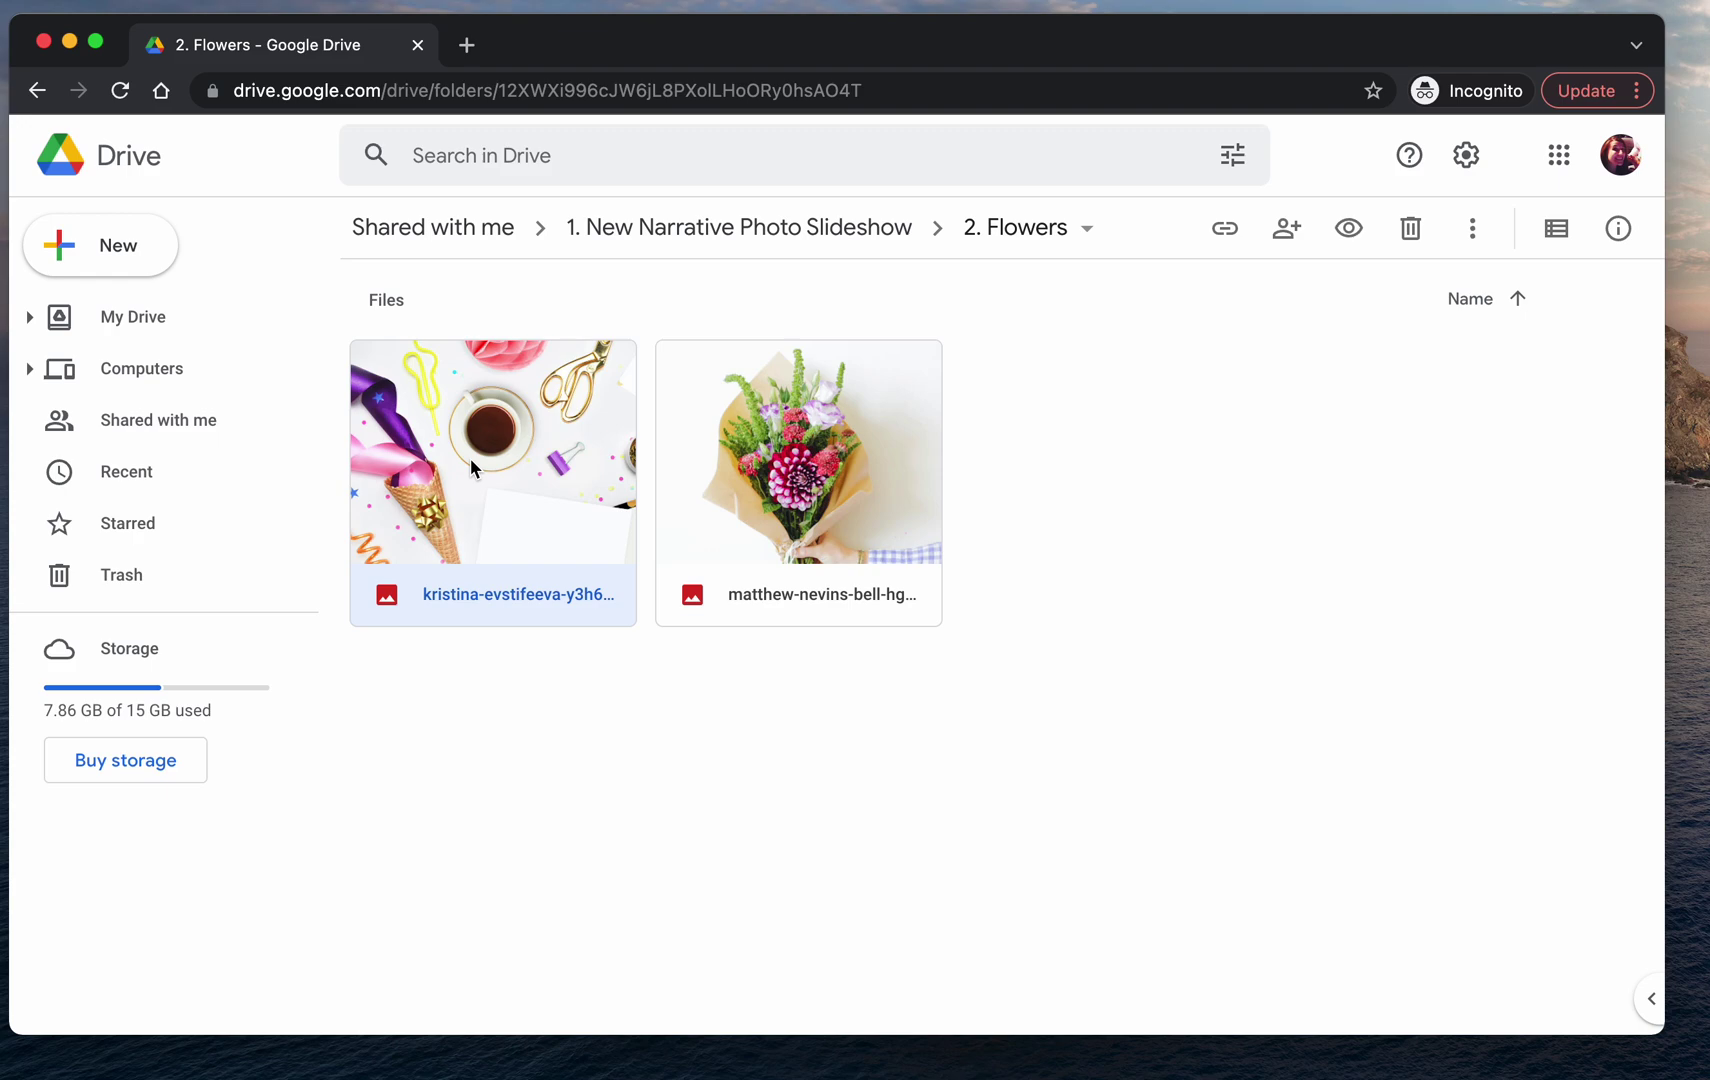
{"action": "right_click", "coordinate": [471, 463]}
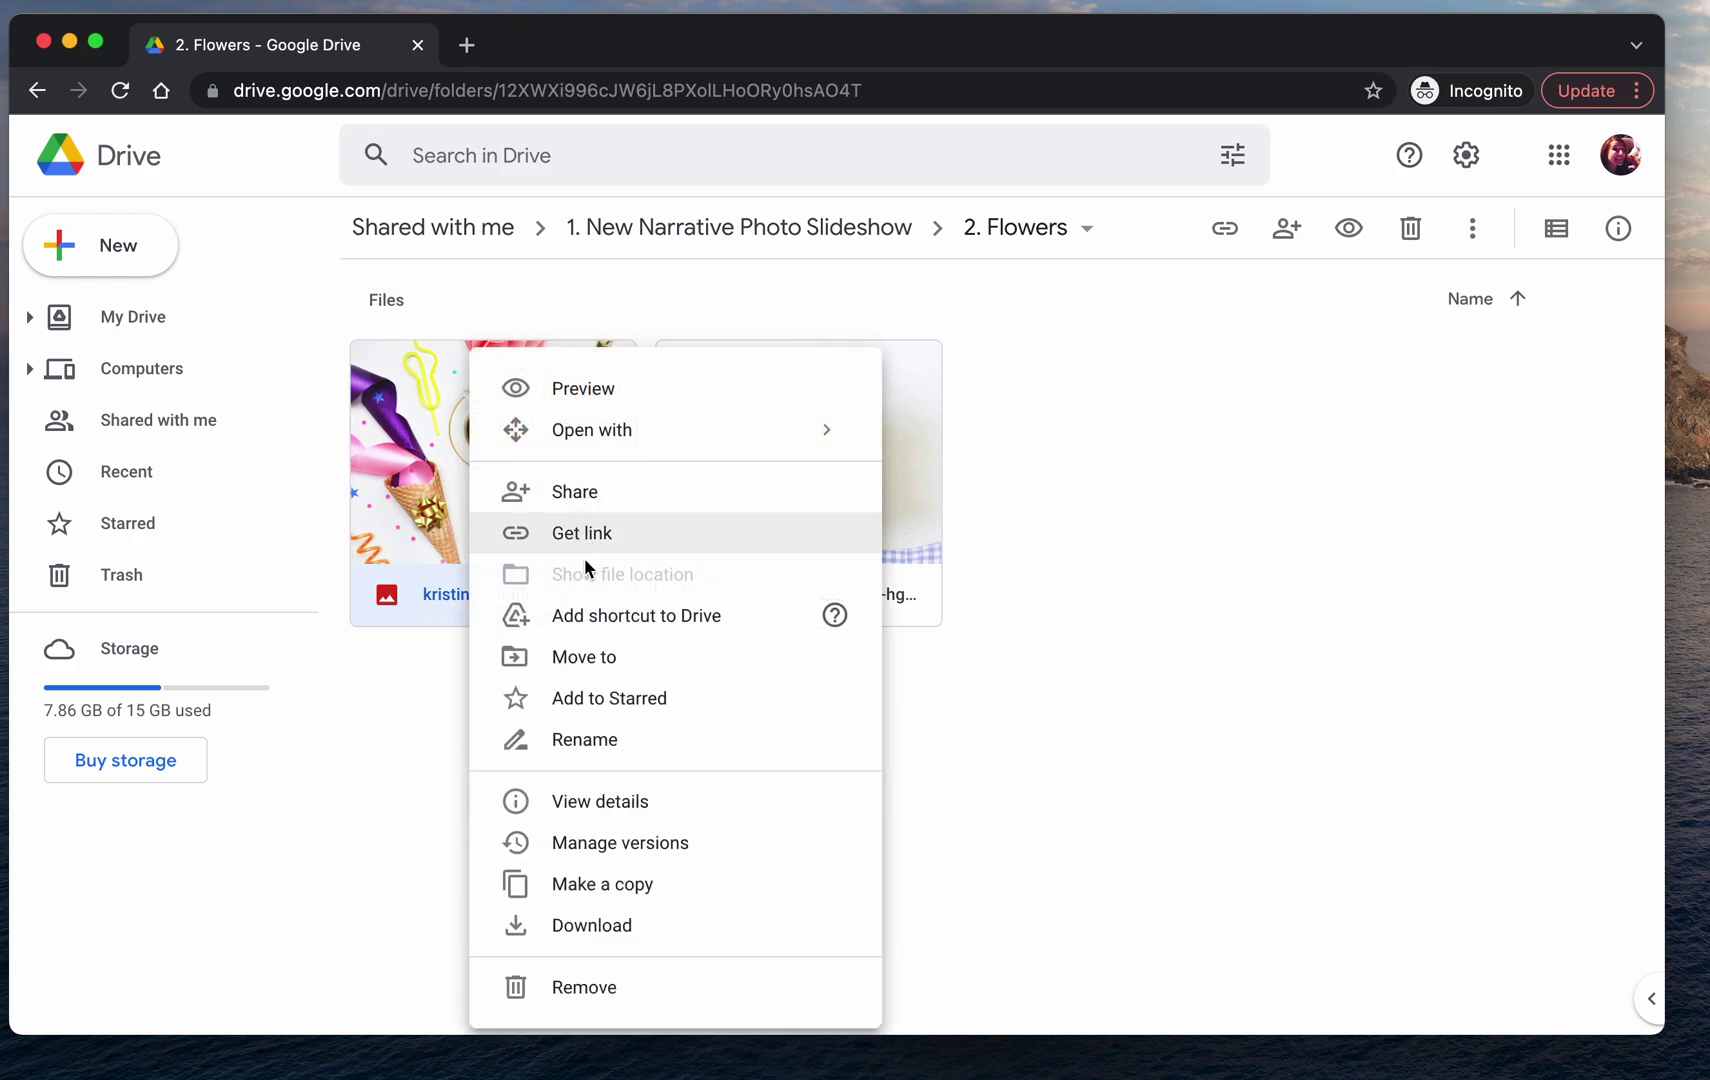
{"action": "left_click", "coordinate": [586, 658]}
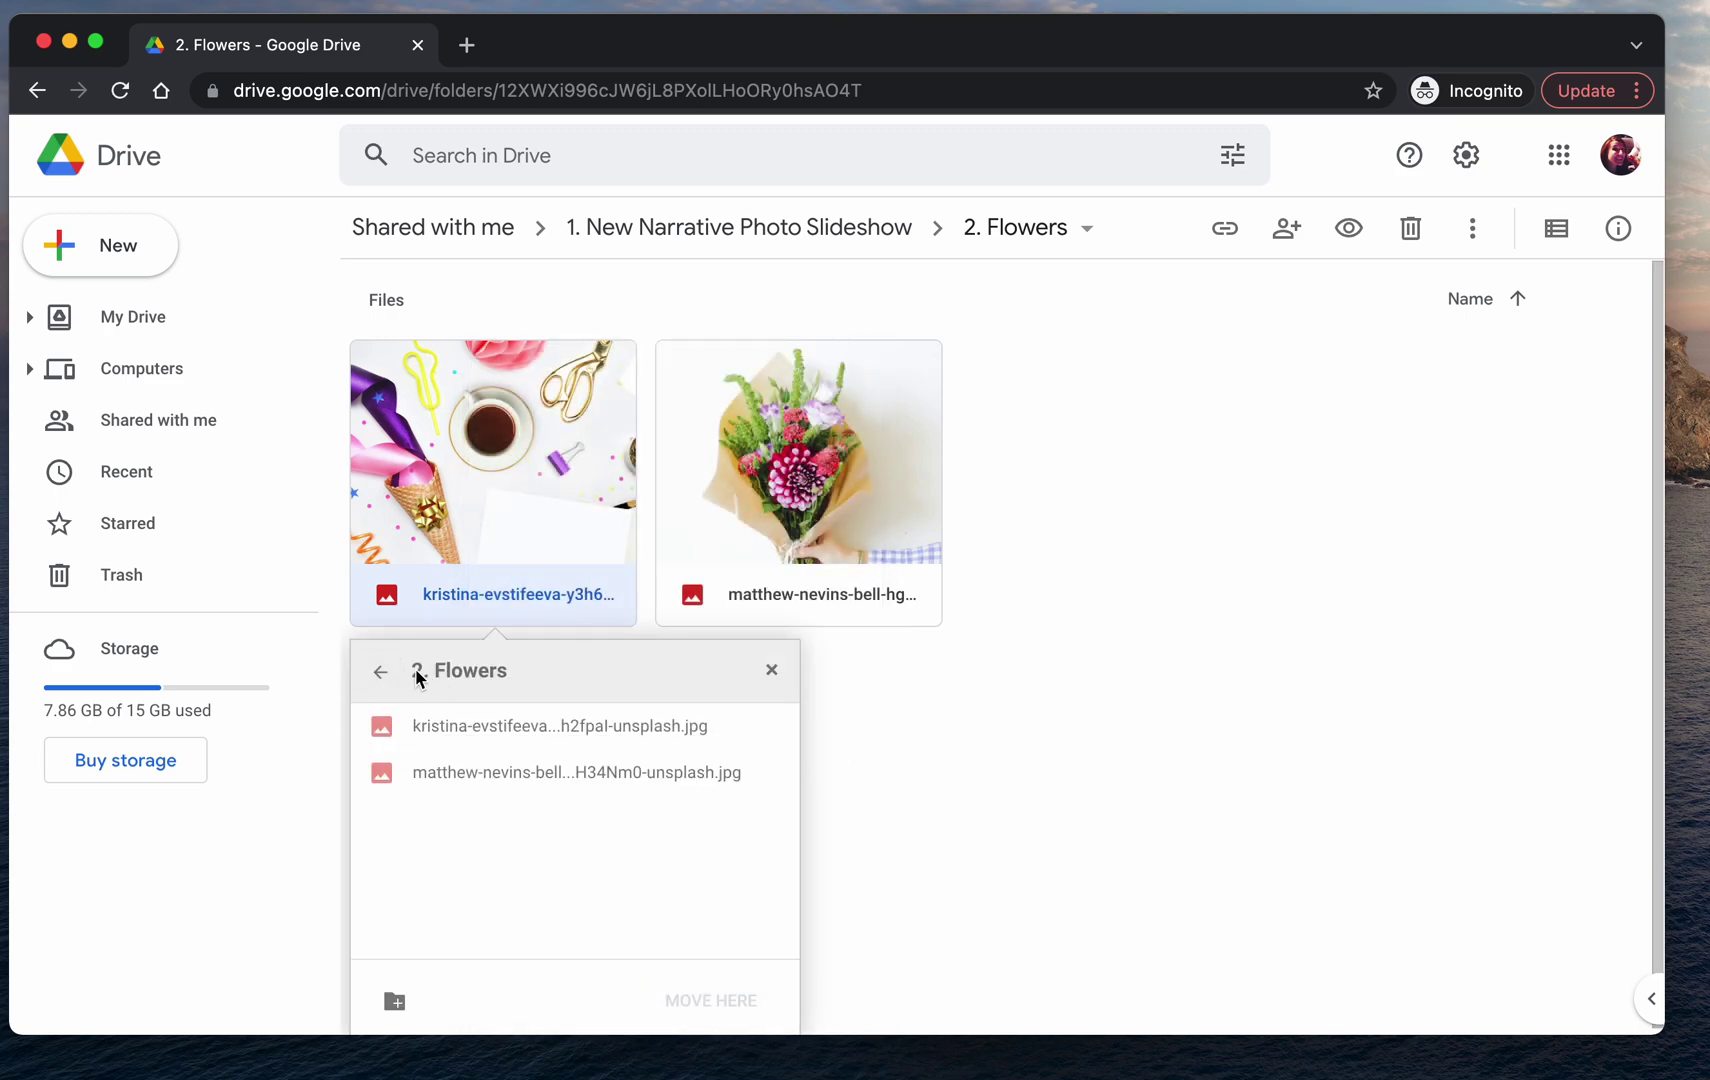
{"action": "left_click", "coordinate": [378, 674]}
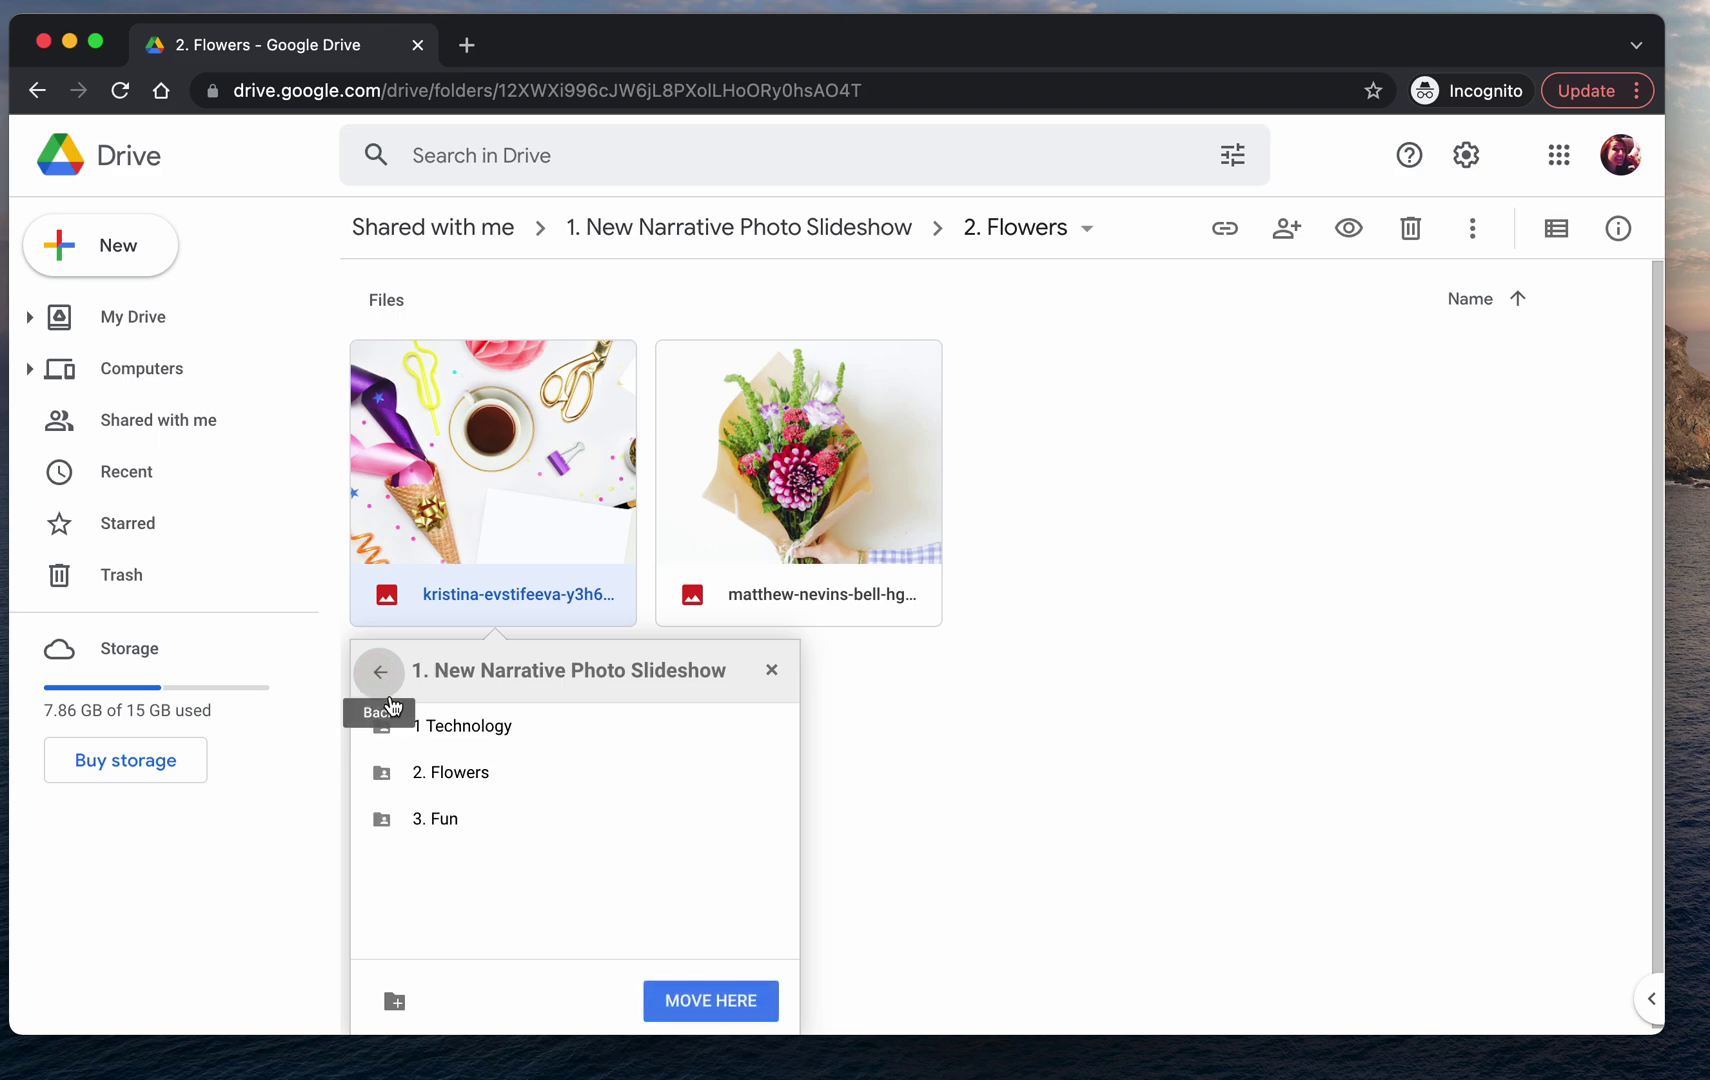
{"action": "left_click", "coordinate": [652, 818]}
{"action": "left_click", "coordinate": [732, 999]}
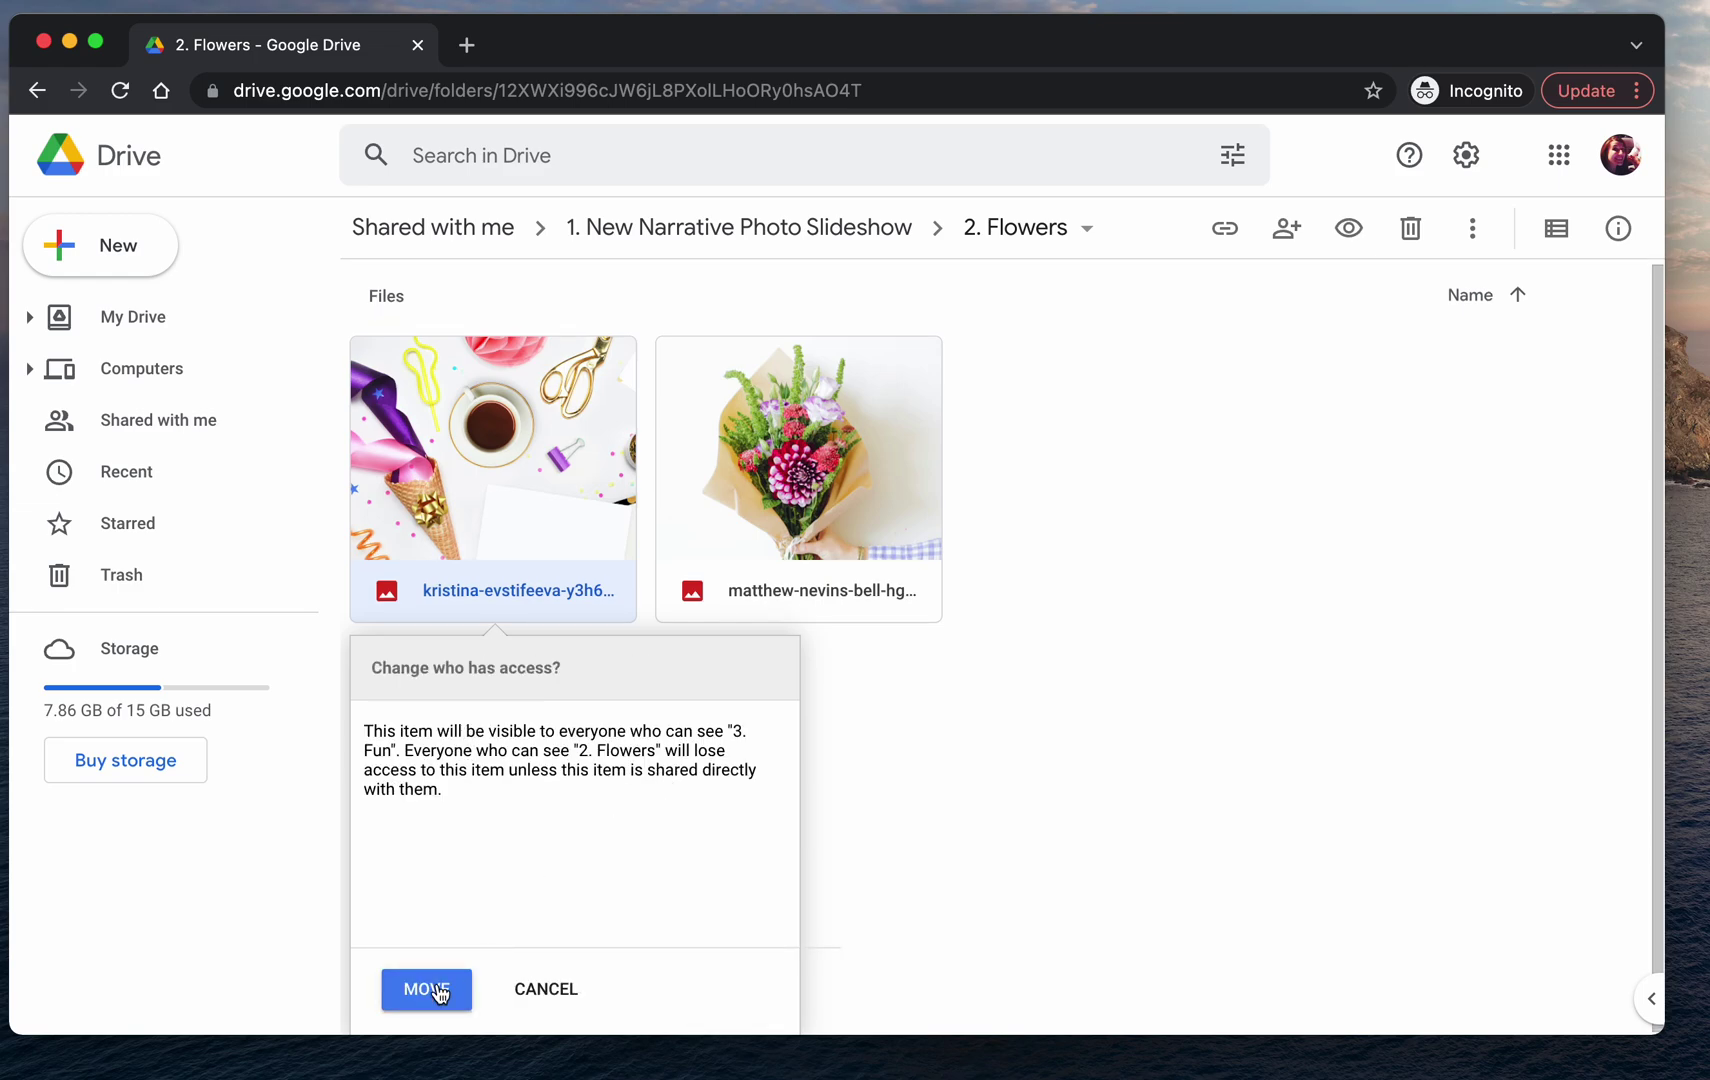
{"action": "left_click", "coordinate": [440, 990]}
{"action": "left_click", "coordinate": [730, 960]}
{"action": "left_click", "coordinate": [880, 237]}
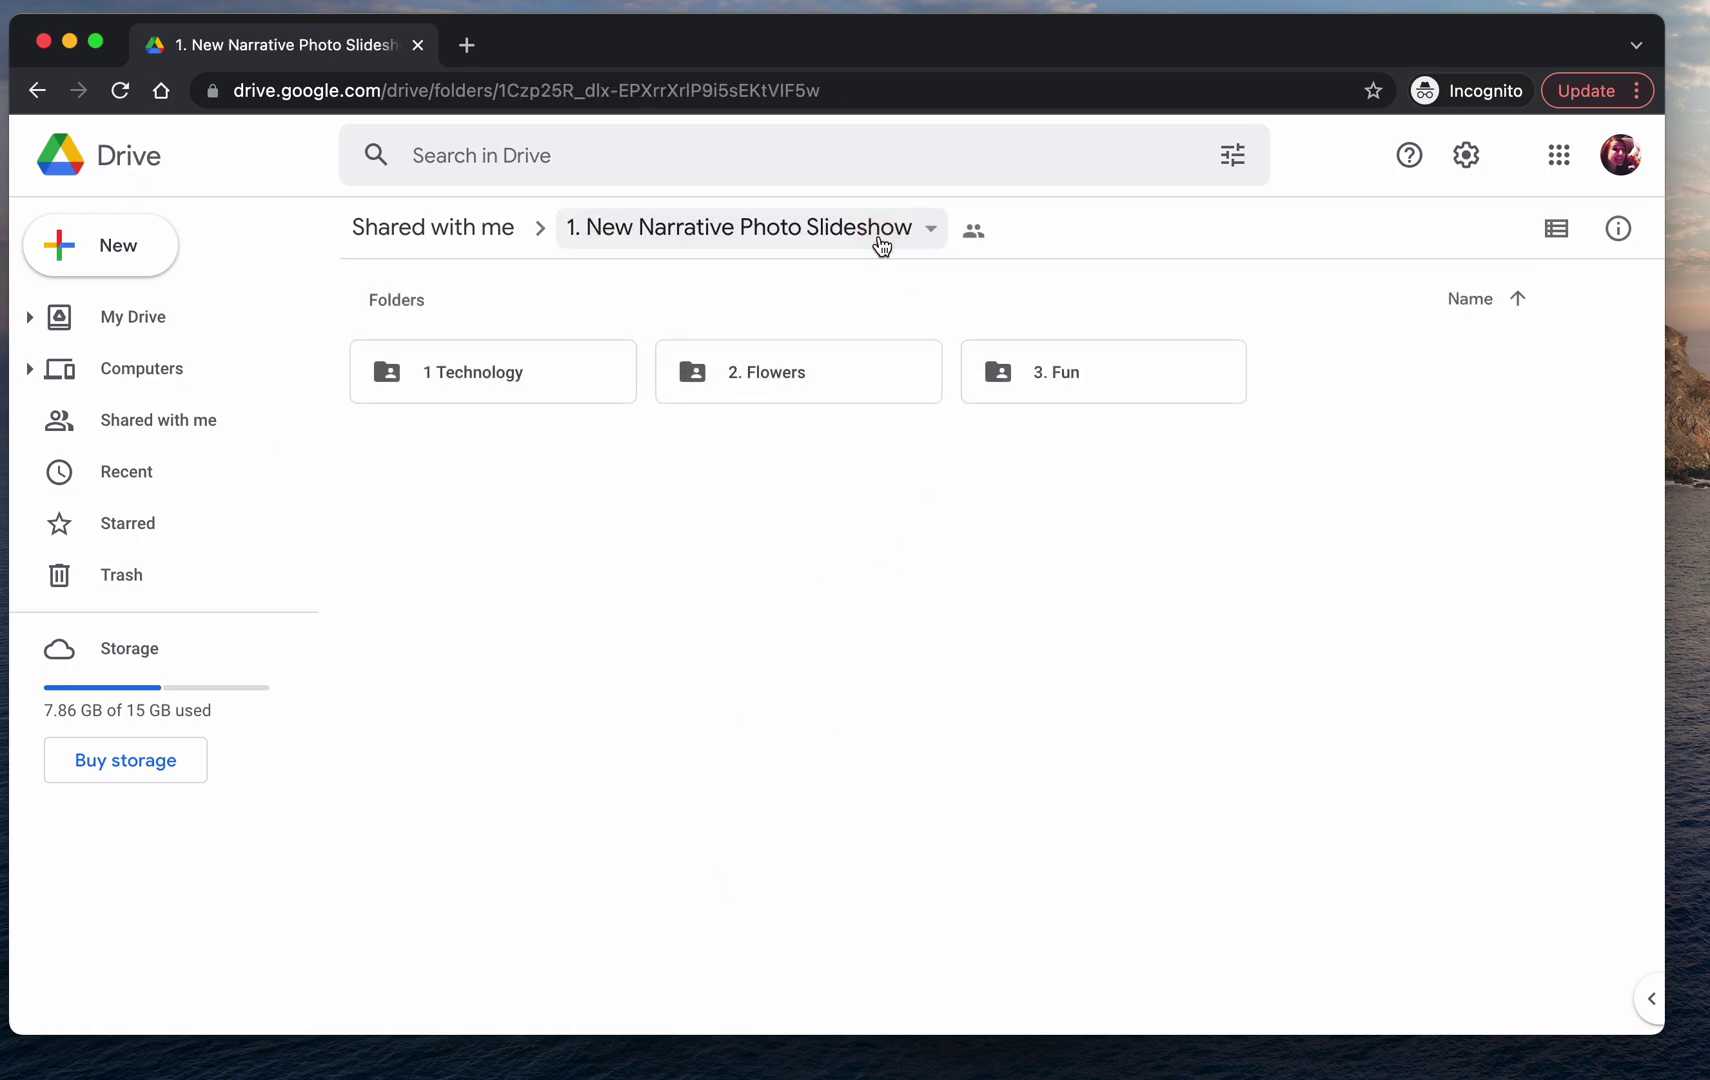